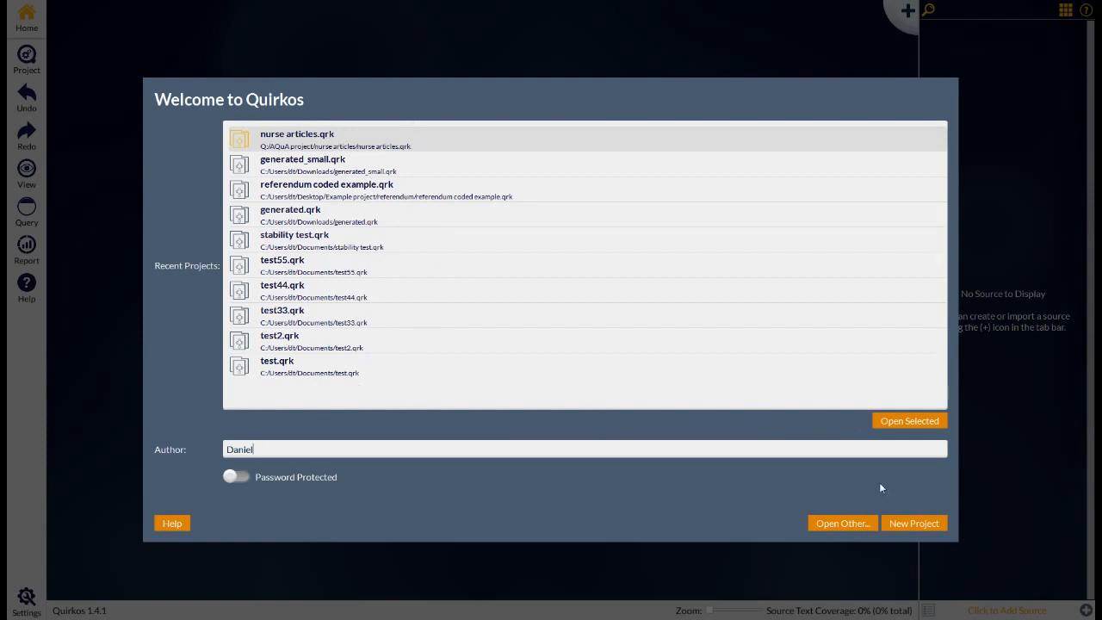
- Start a new project, trying the password protection option, and leave password protection and structured questions switched off
click(912, 525)
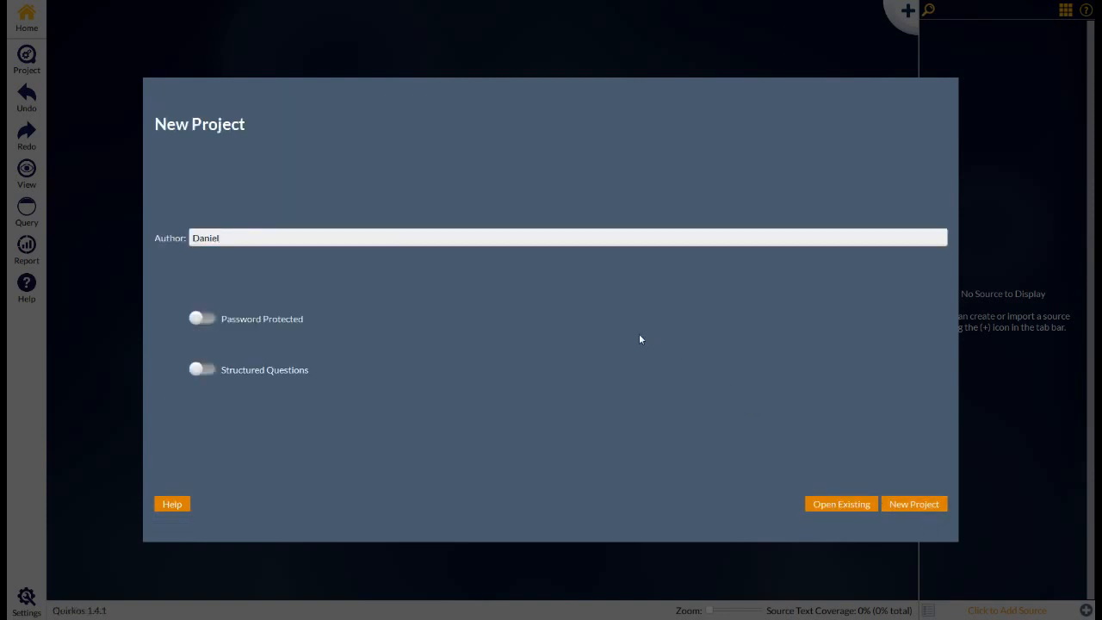
drag(221, 238, 174, 240)
click(207, 319)
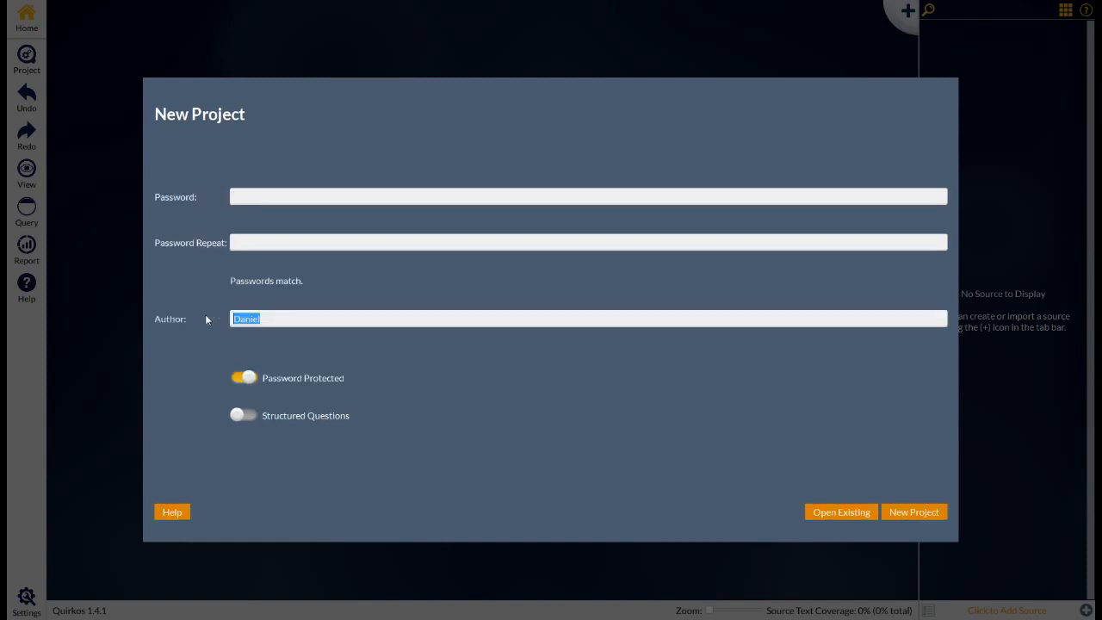
click(243, 380)
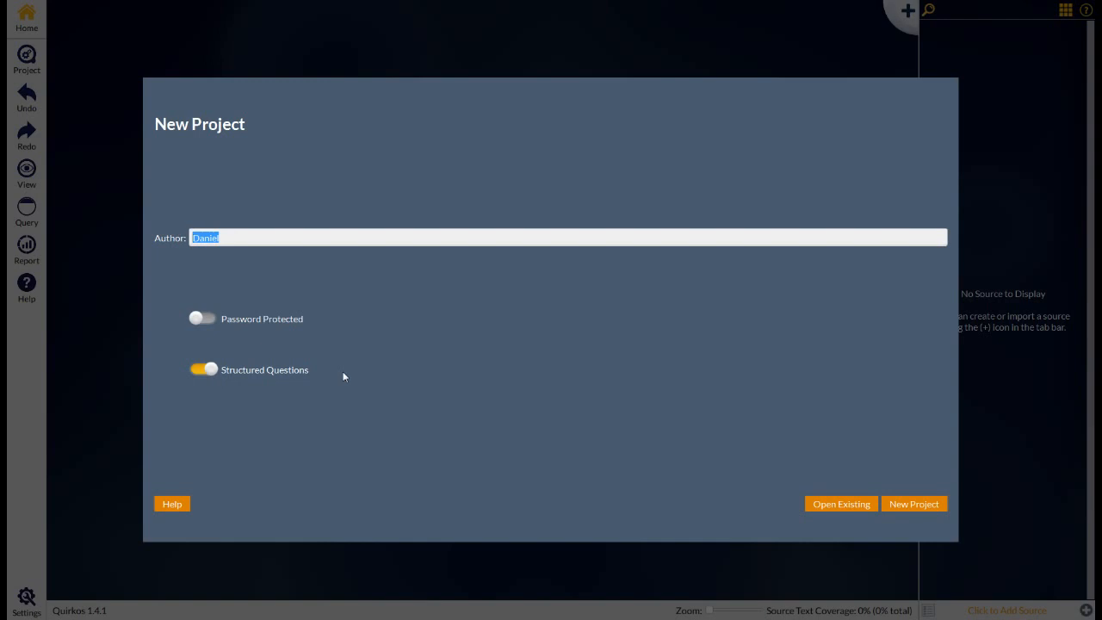
click(205, 369)
- Create the project file as "referendum project" in the Documents library and widen the source pane
click(923, 506)
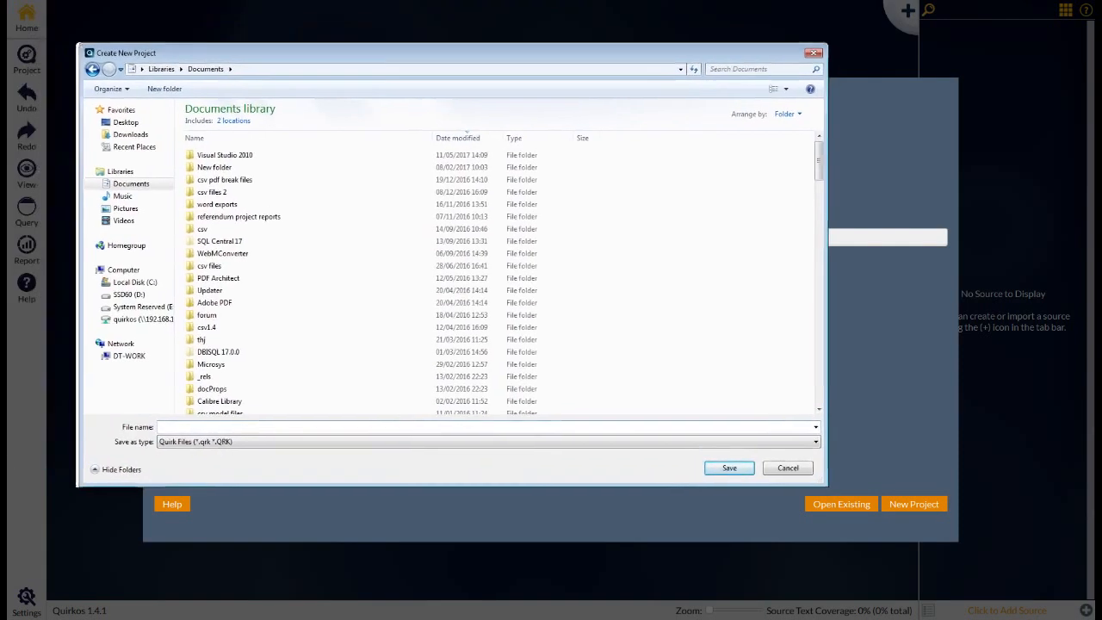
key(Tab)
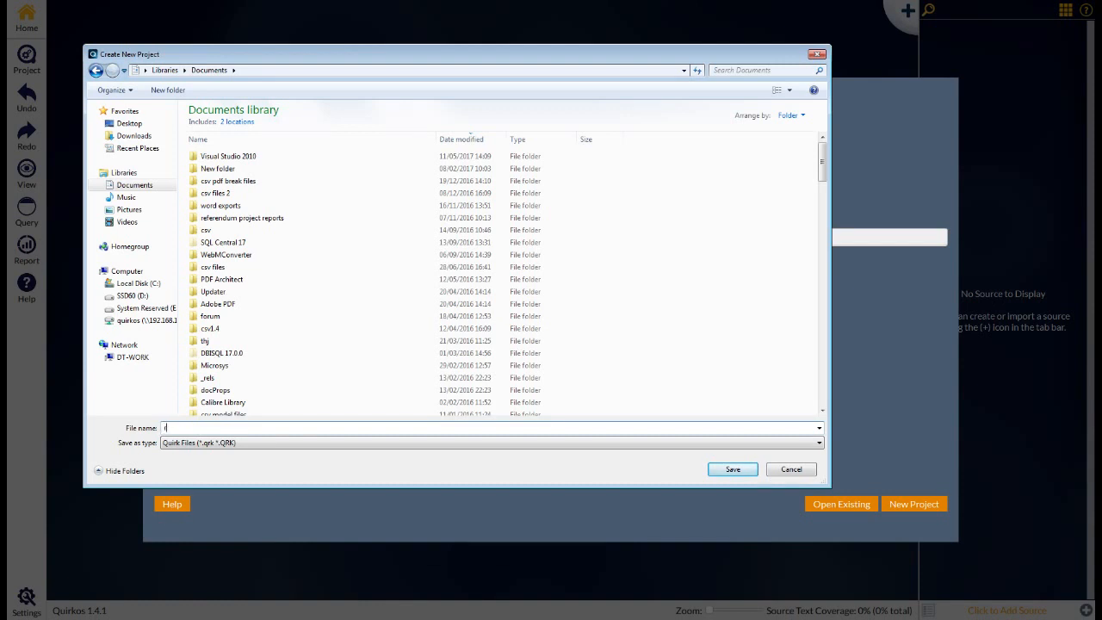
text(referendum project)
click(178, 428)
text(e)
key(End)
key(Down)
key(Return)
click(737, 468)
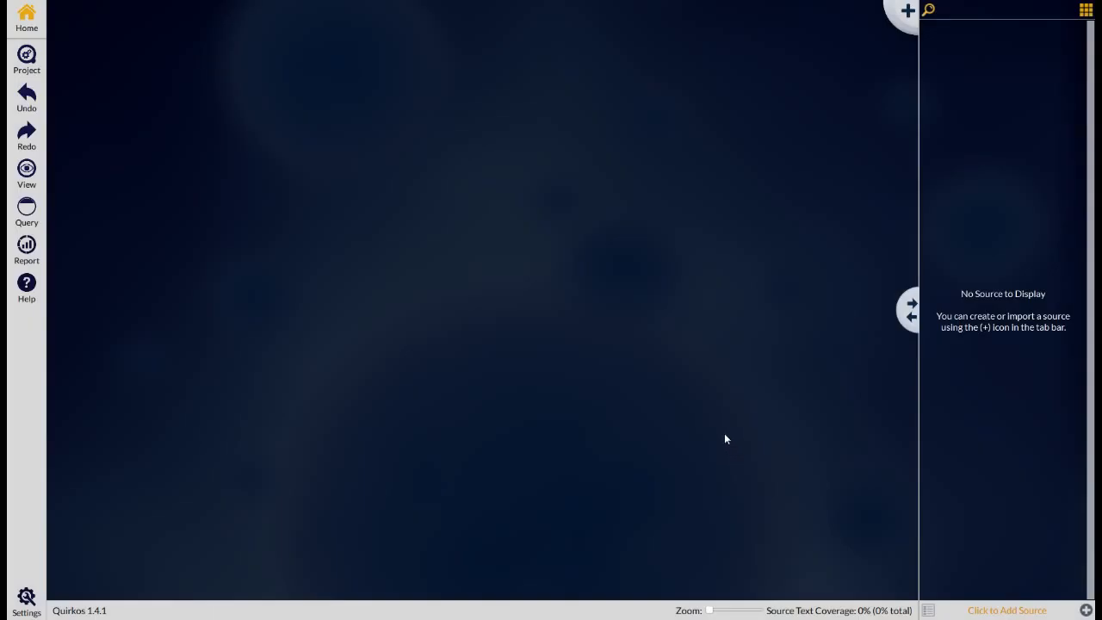
drag(910, 308, 784, 317)
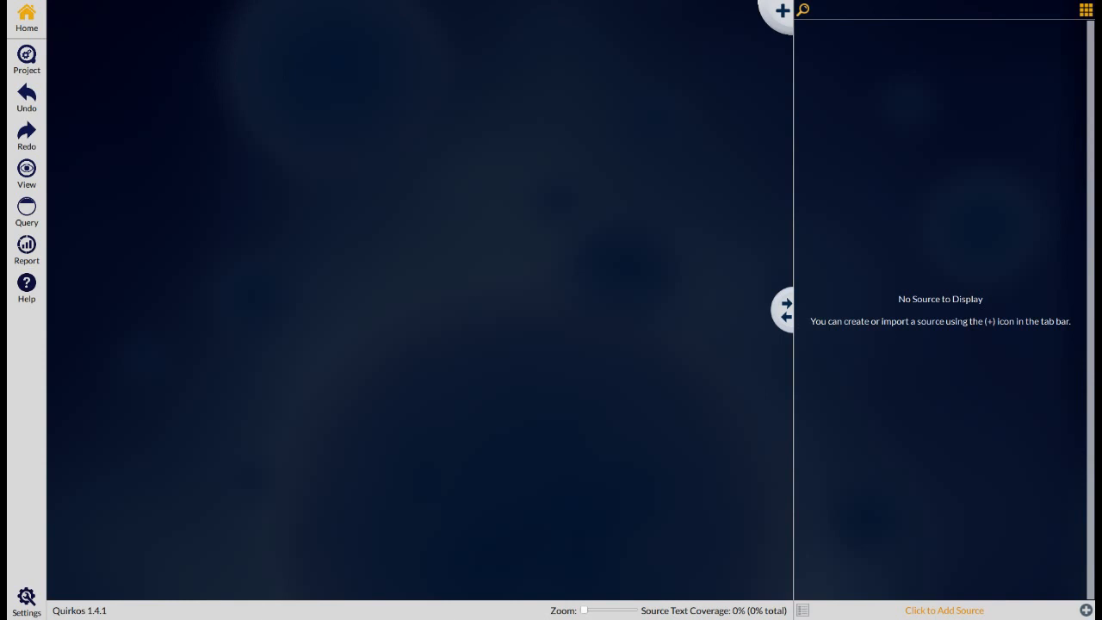
- Switch to the web browser, maximise its window and look over the Quirkos home page
key(alt+Tab)
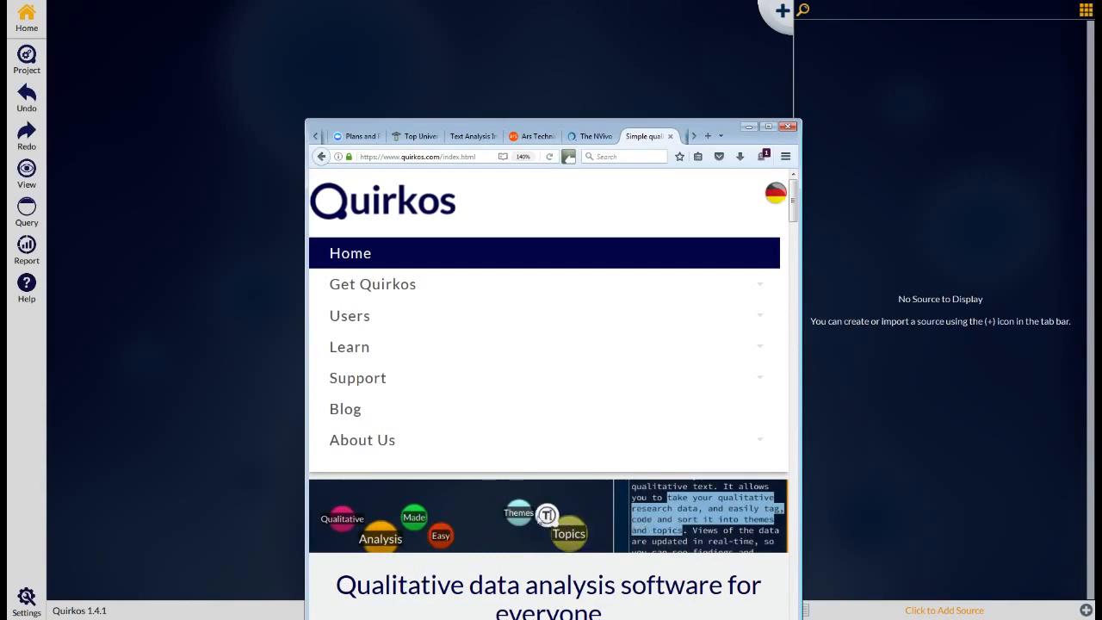
double_click(716, 127)
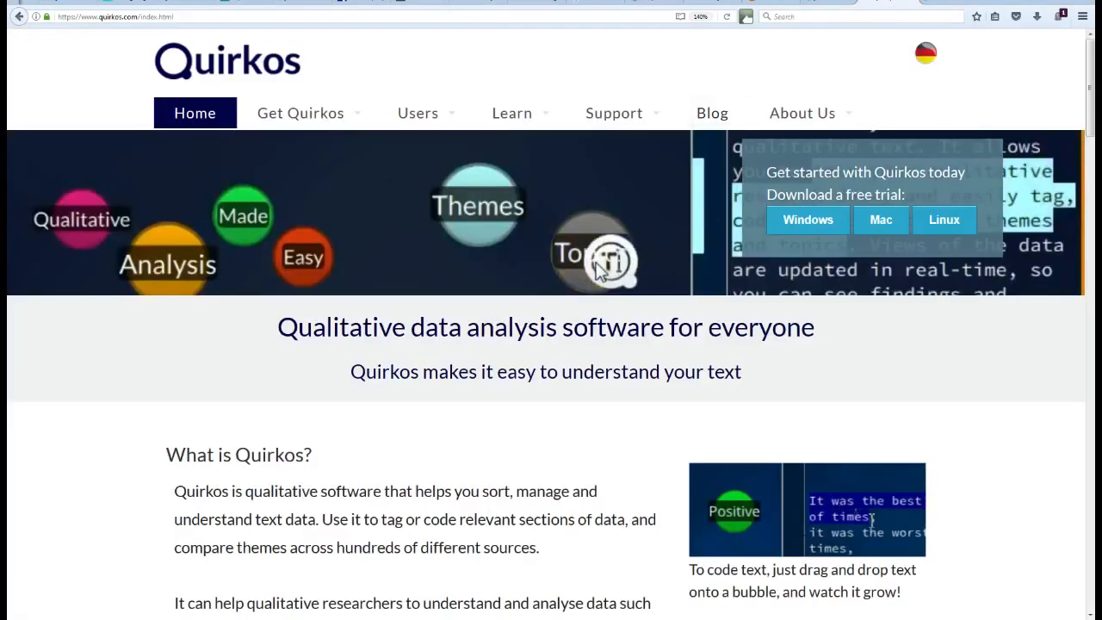
scroll(598, 267, down, 5)
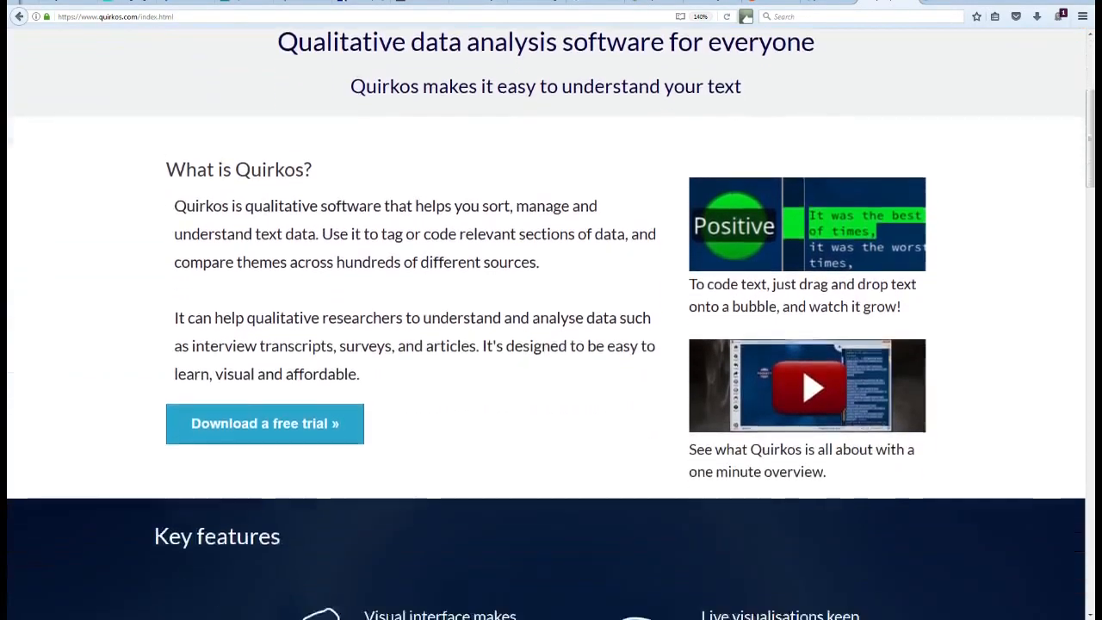
scroll(552, 327, up, 7)
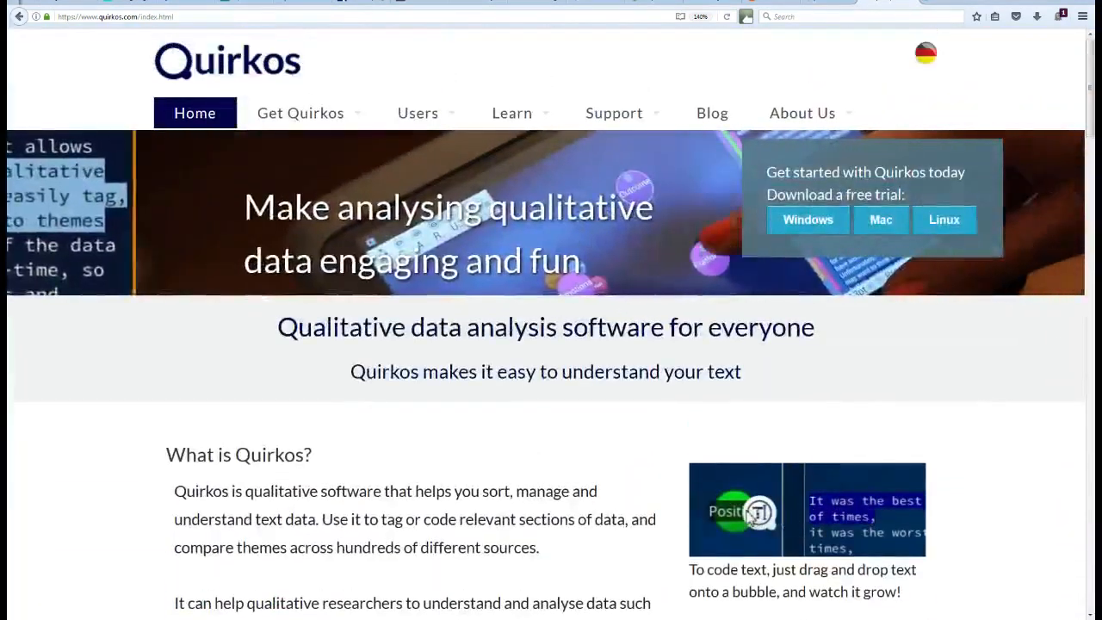
- Open the Workshops and Events page of the Quirkos website and look through the listed training workshops
mouse_move(512, 113)
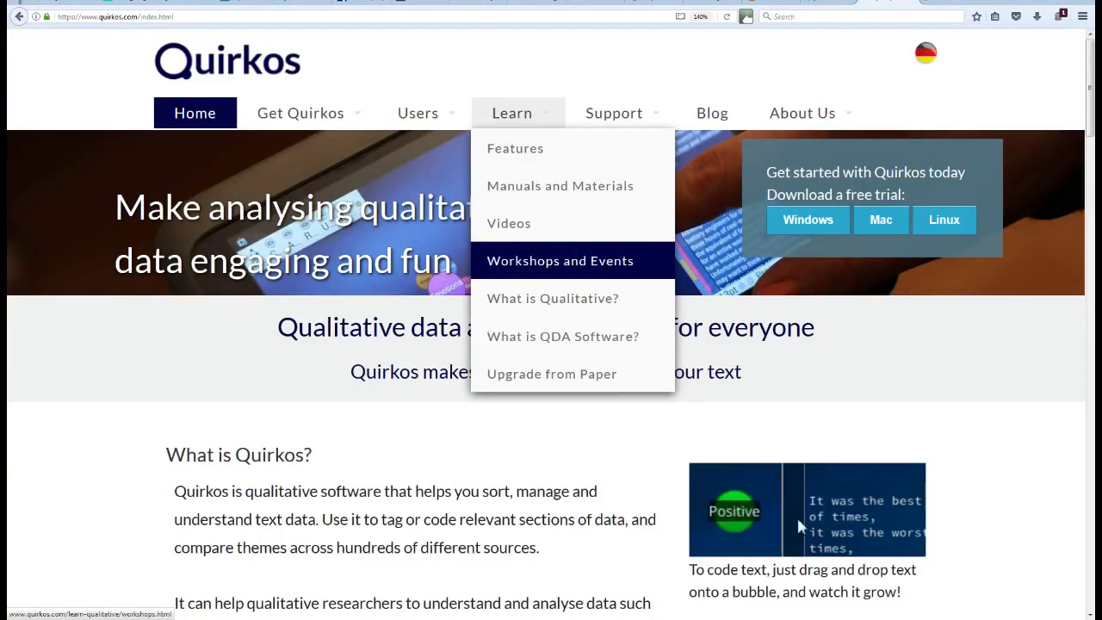
click(560, 260)
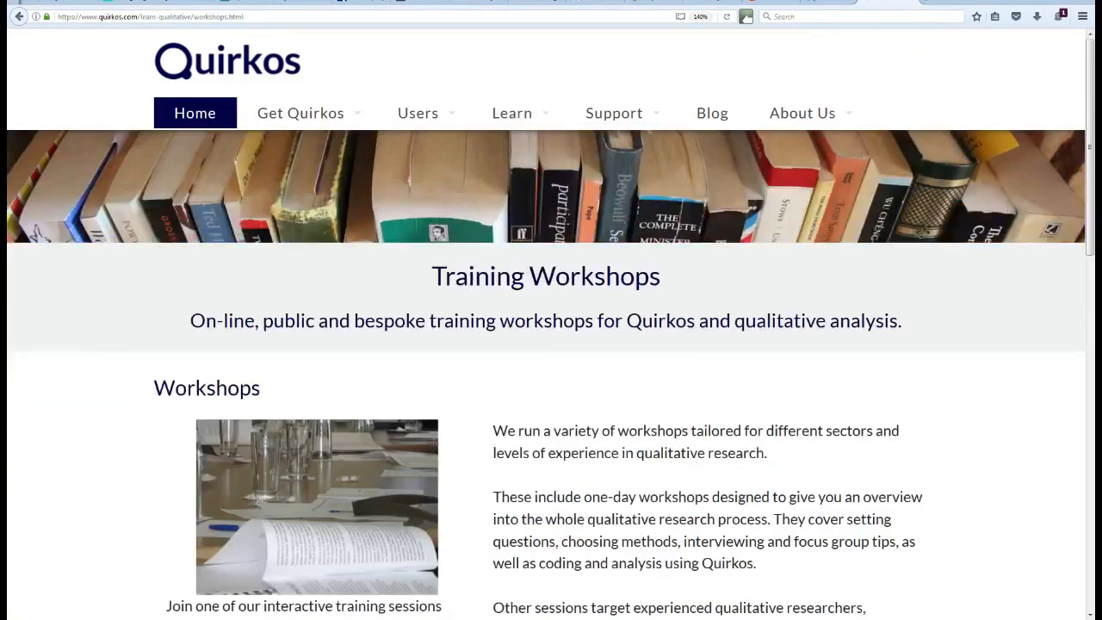
scroll(551, 345, down, 4)
scroll(551, 344, down, 6)
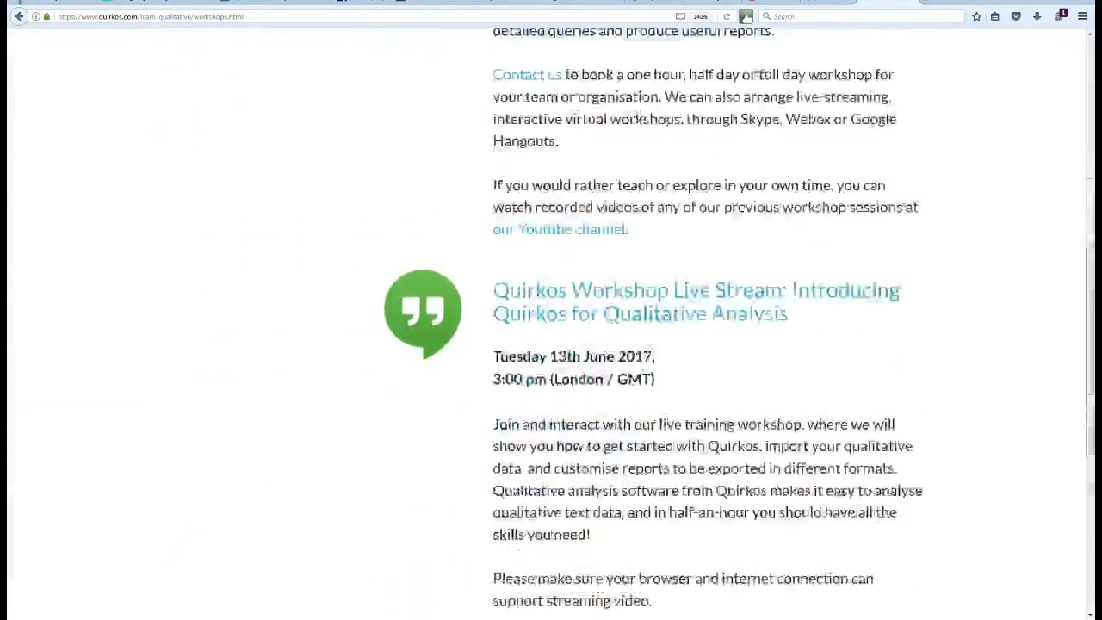
scroll(551, 345, up, 9)
scroll(551, 345, up, 2)
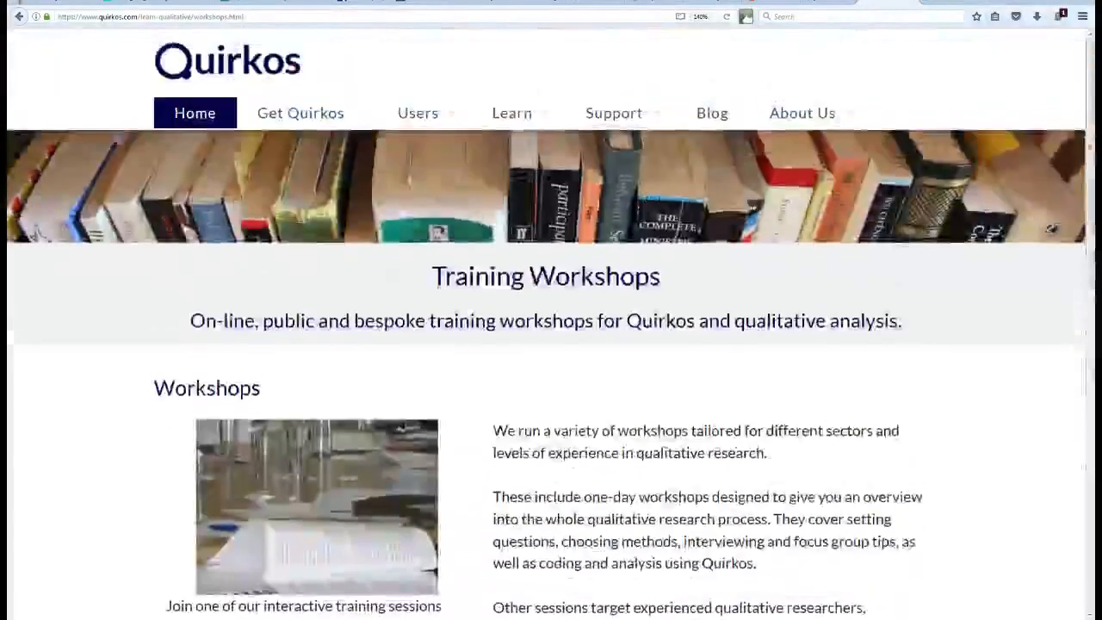
- Find the workshop and example materials on the Manuals and Materials page and open "Interviews on the Scottish Referendum"
mouse_move(512, 112)
click(560, 185)
scroll(551, 344, down, 4)
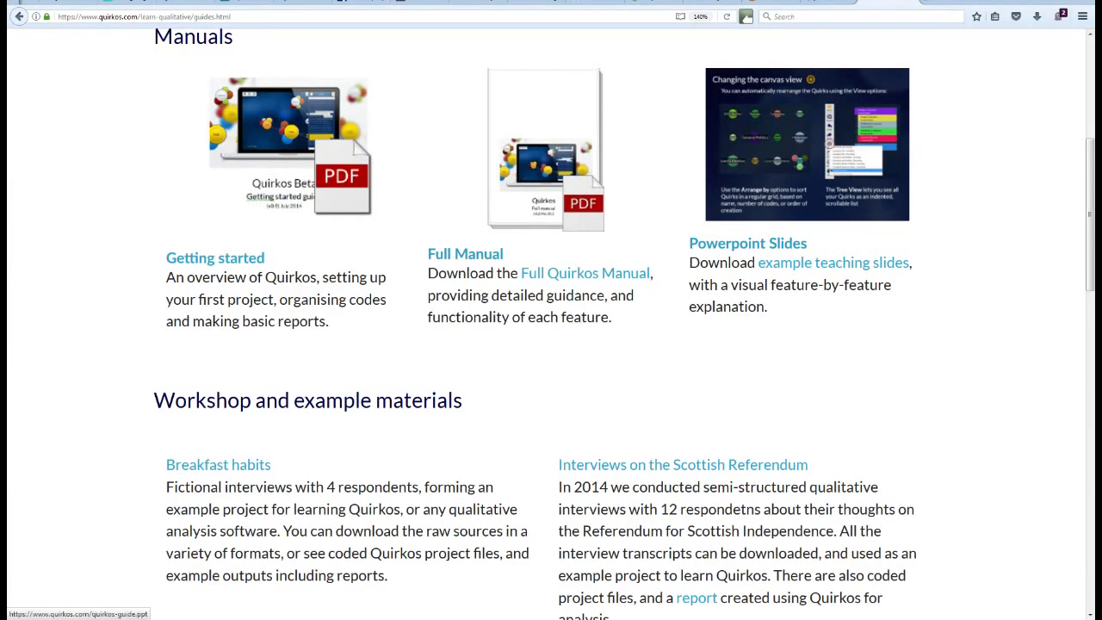
scroll(551, 344, down, 2)
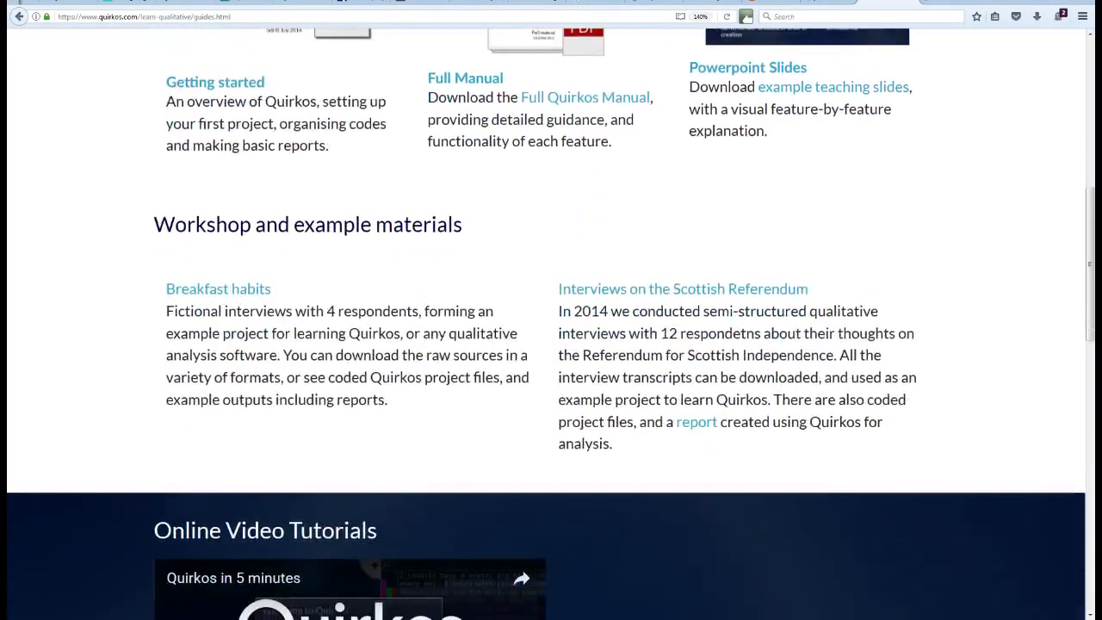
drag(155, 224, 463, 225)
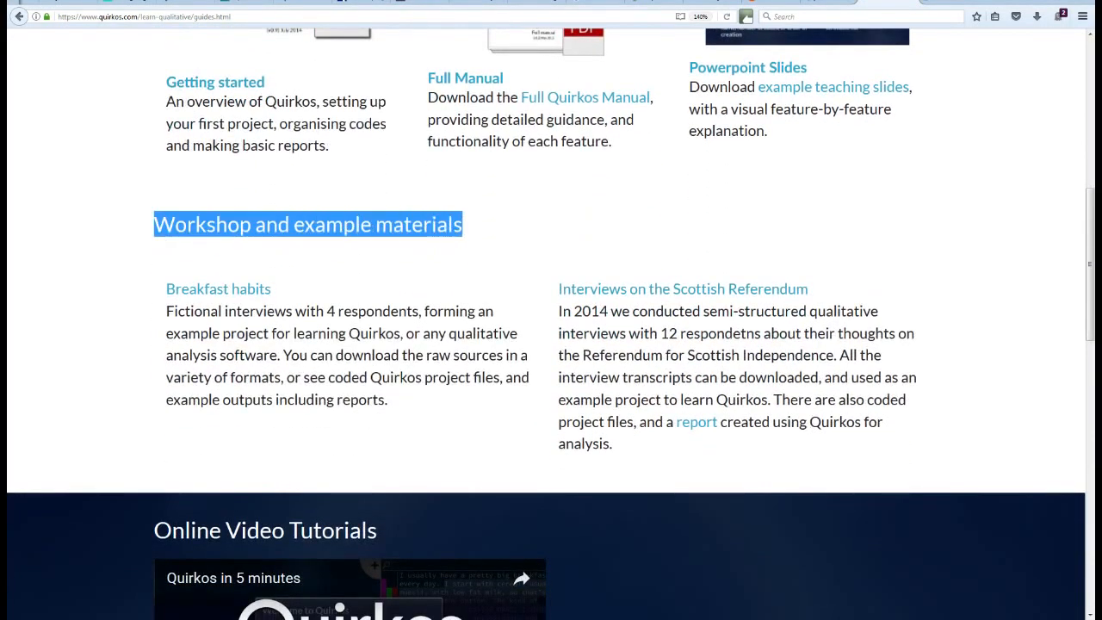
drag(613, 443, 560, 289)
click(560, 290)
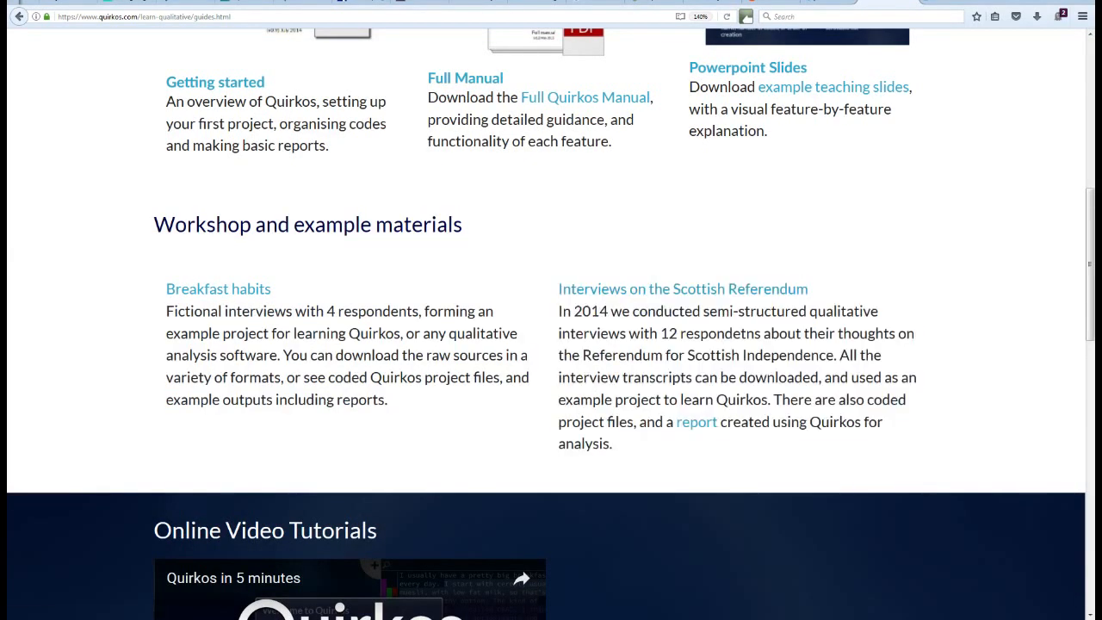
- Review the referendum file list, open the Qualitative-study-on-the-Scottish-Referendum PDF in a new tab and skim through the report
scroll(103, 166, down, 4)
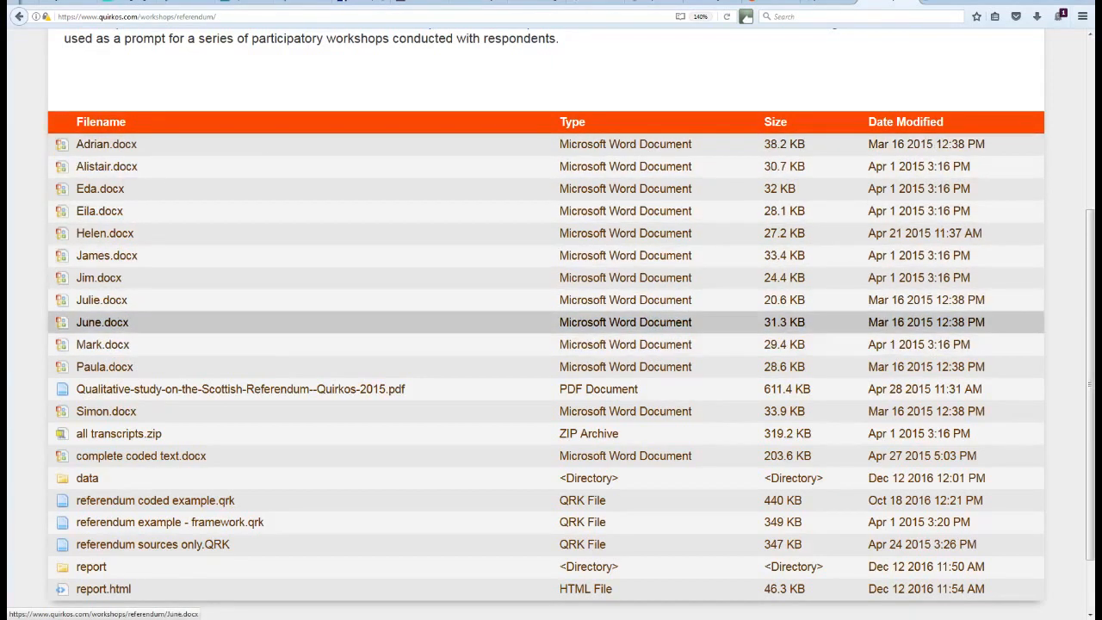
scroll(551, 340, down, 2)
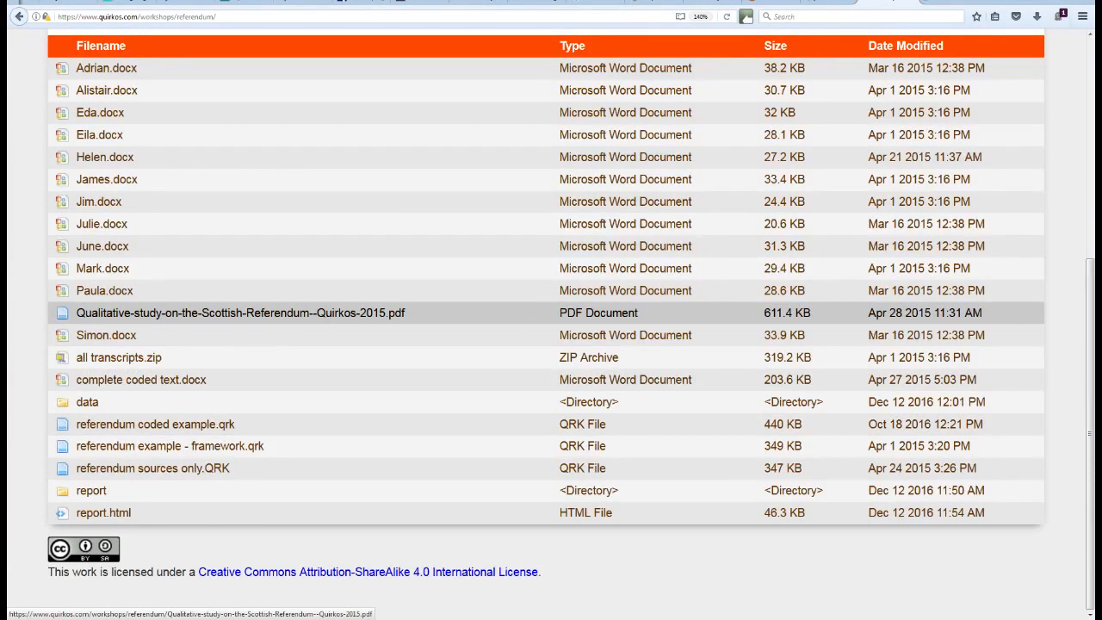
right_click(368, 312)
click(421, 320)
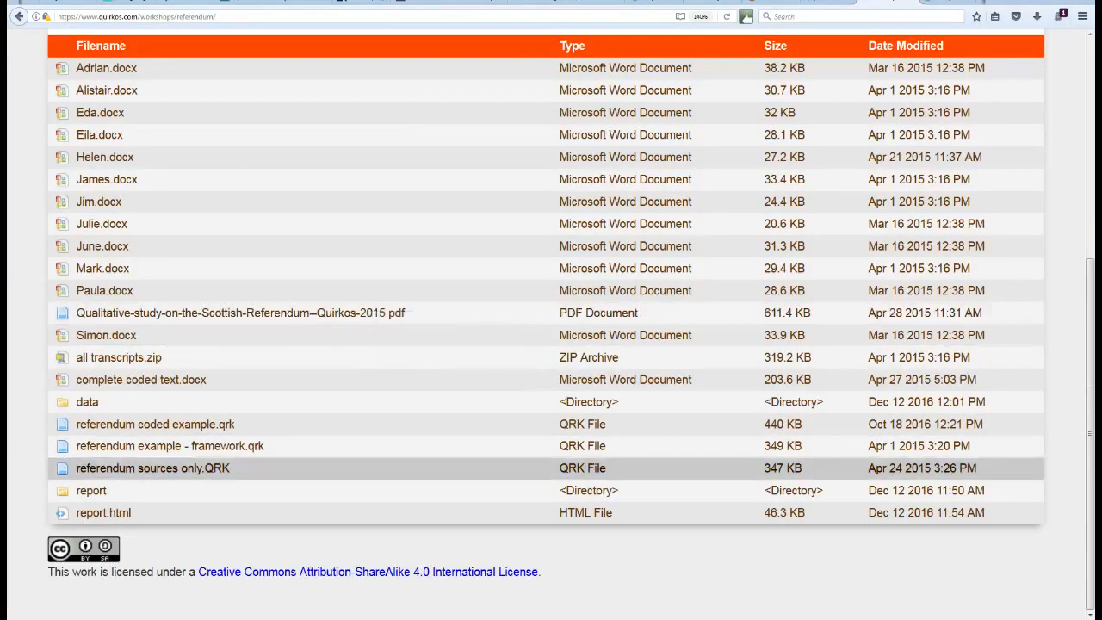
click(953, 2)
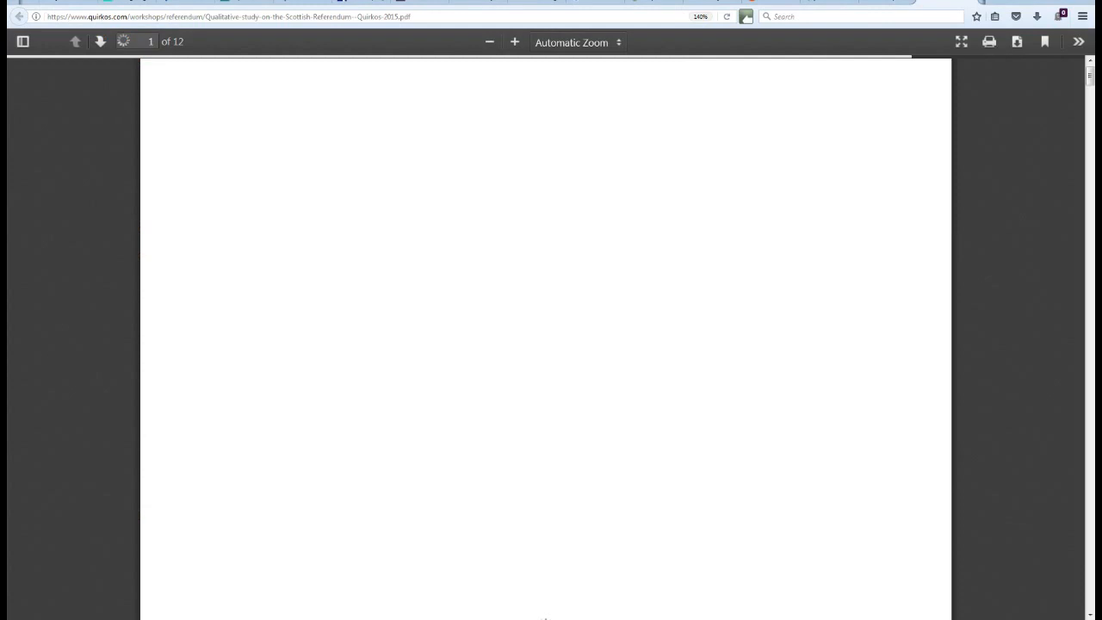
scroll(546, 337, down, 20)
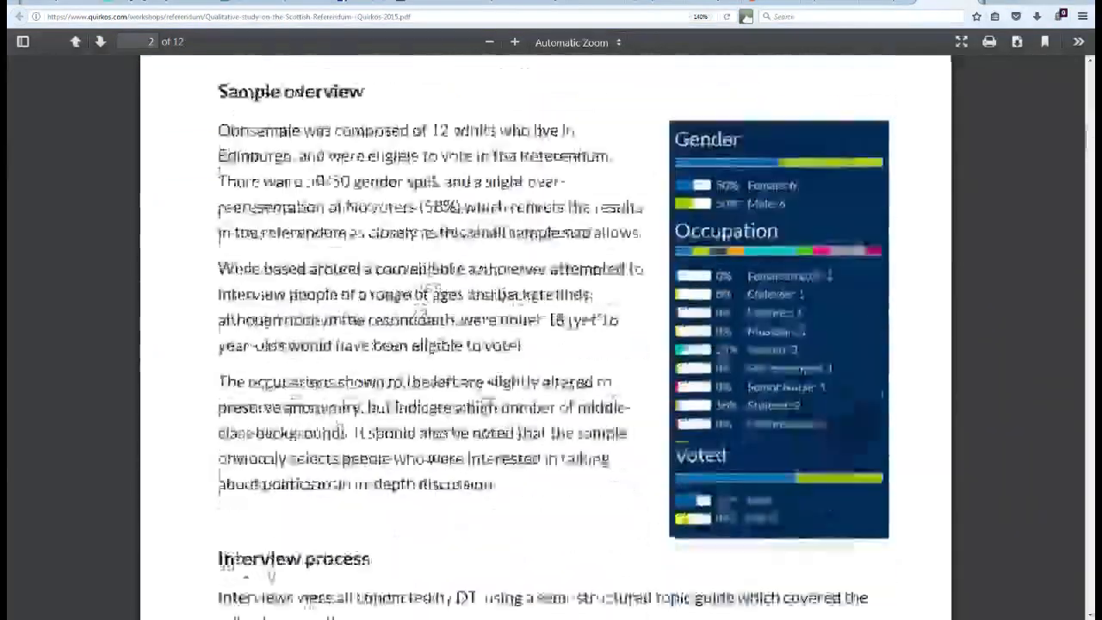
scroll(546, 338, down, 15)
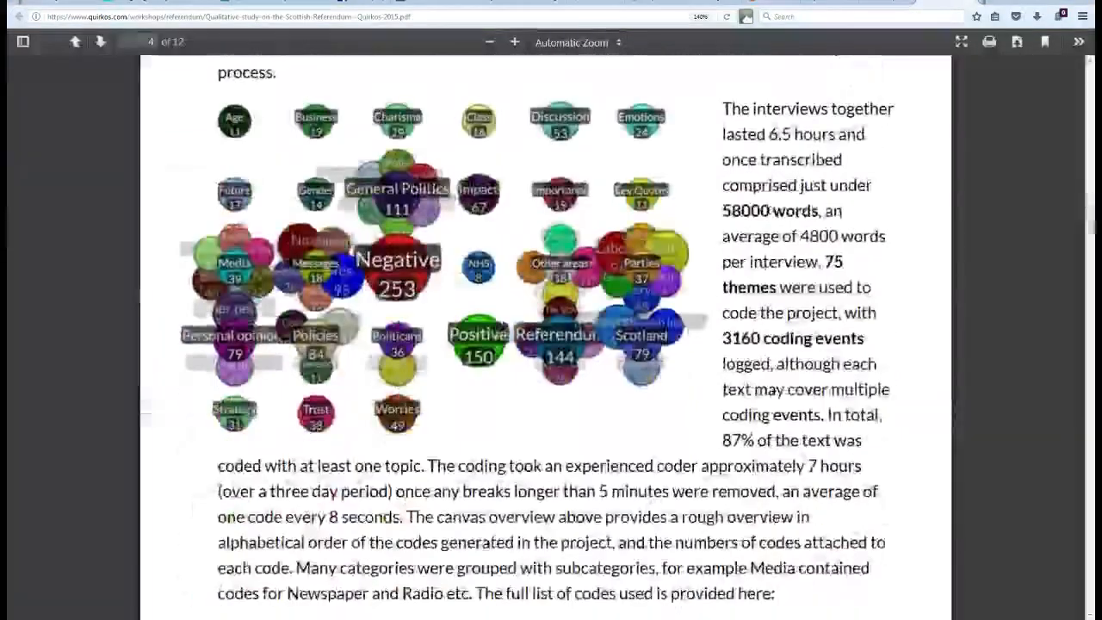
scroll(546, 337, down, 20)
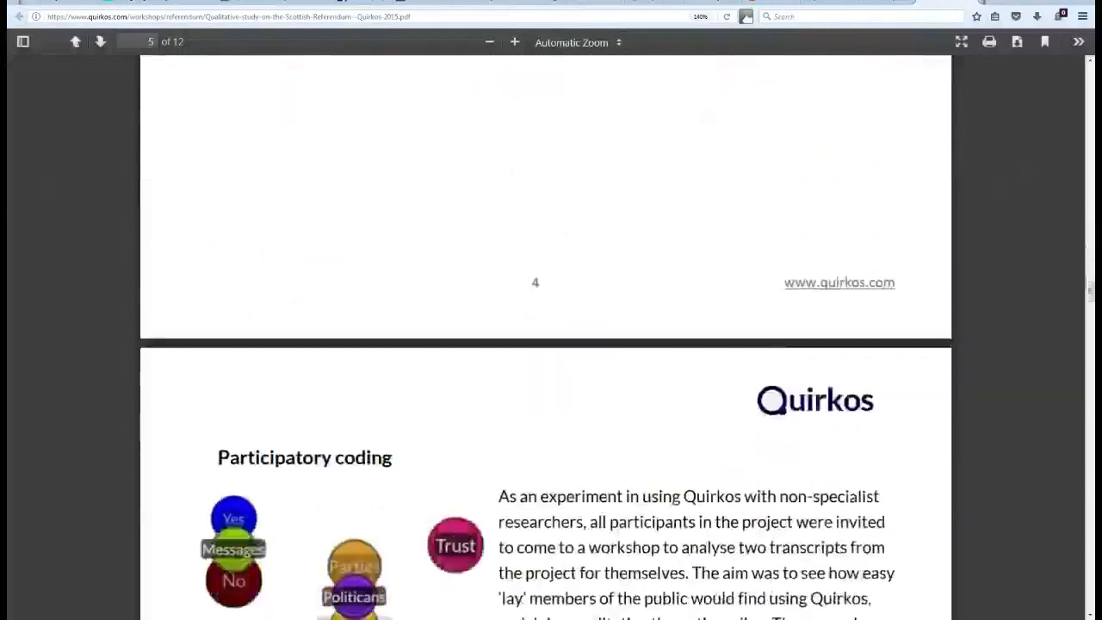
scroll(546, 338, down, 20)
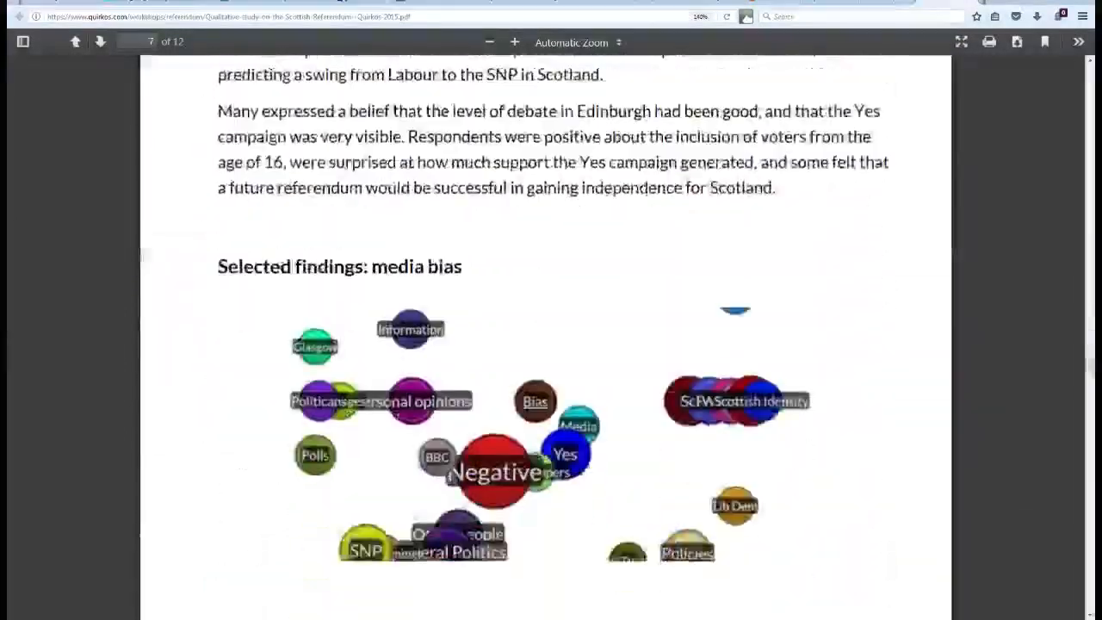
scroll(622, 56, down, 20)
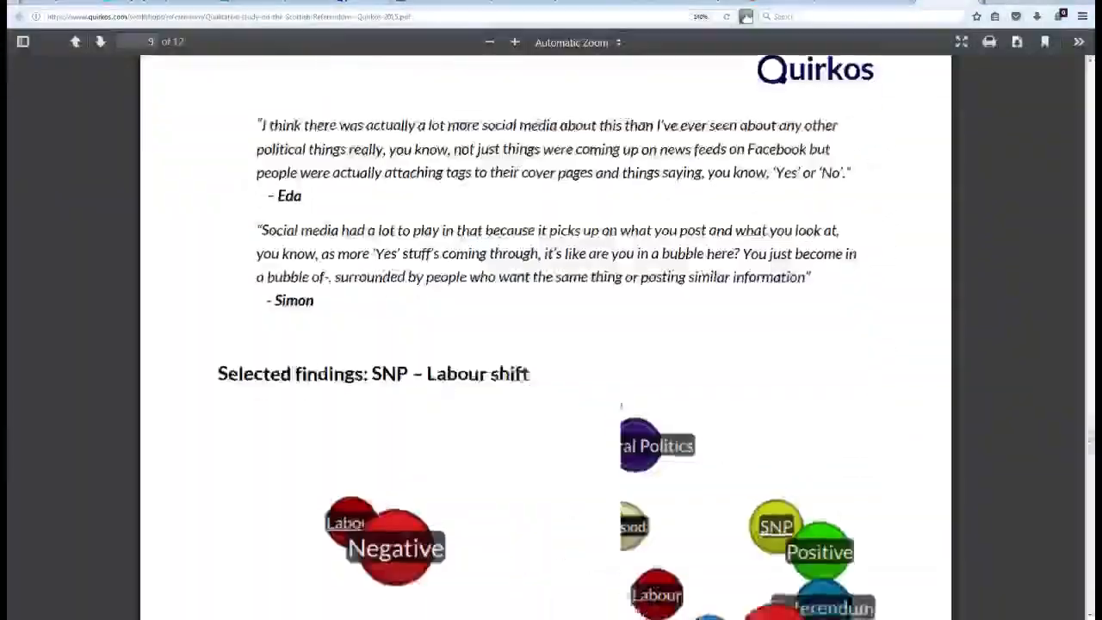
scroll(622, 56, down, 5)
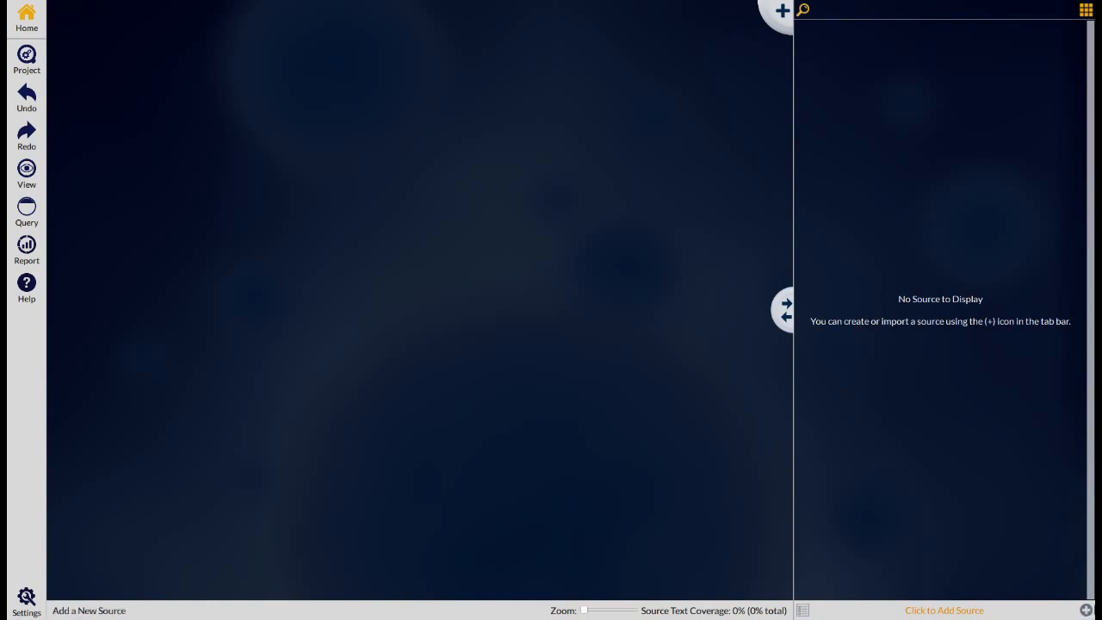
- Start a single-file source import and choose the 21 KB Word transcript from the desktop's Example project/referendum folder
click(1087, 610)
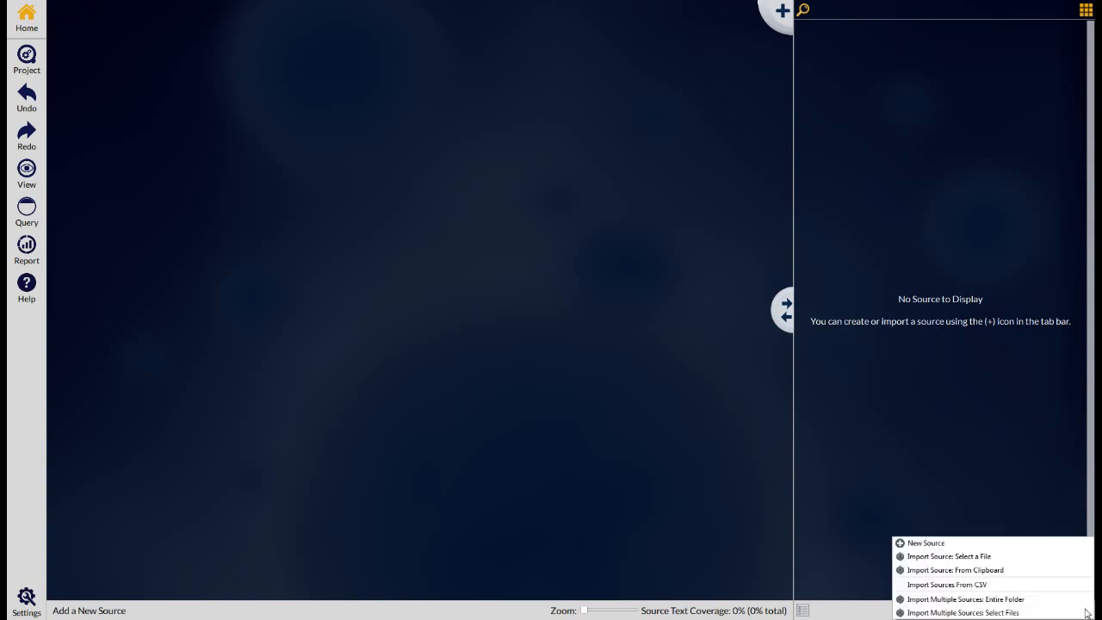
click(1027, 562)
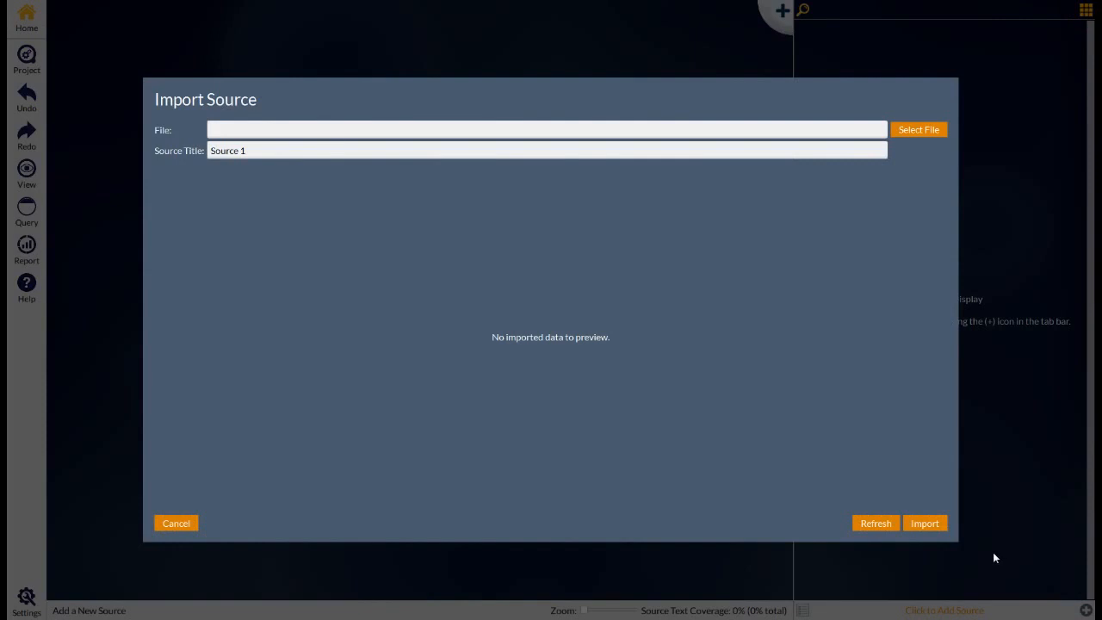
click(919, 130)
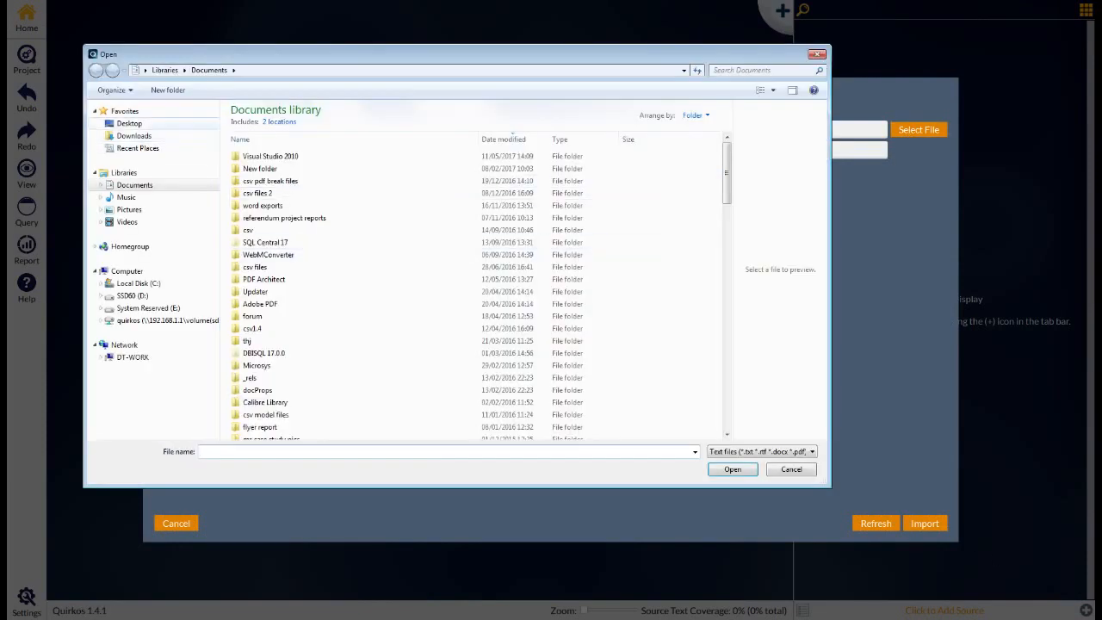
click(129, 123)
click(267, 223)
double_click(268, 222)
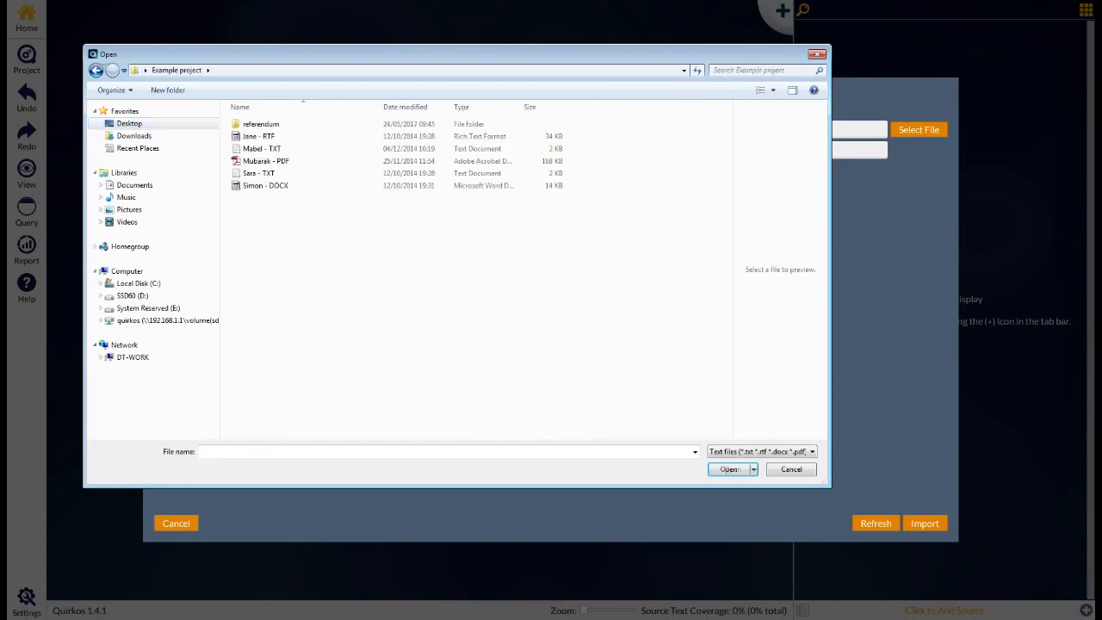
double_click(261, 124)
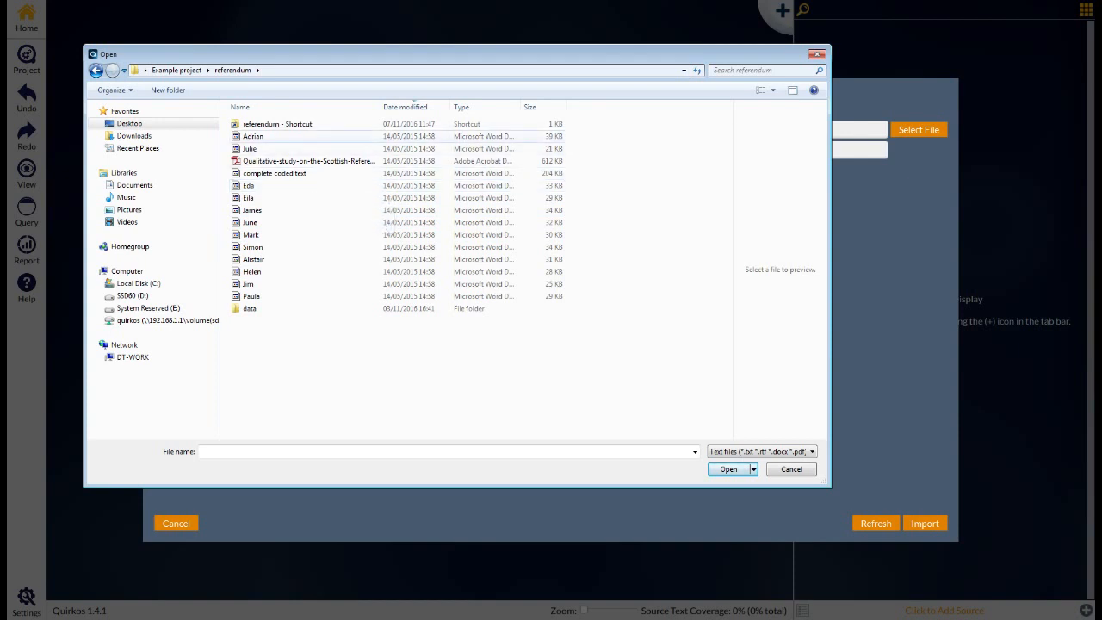
click(258, 148)
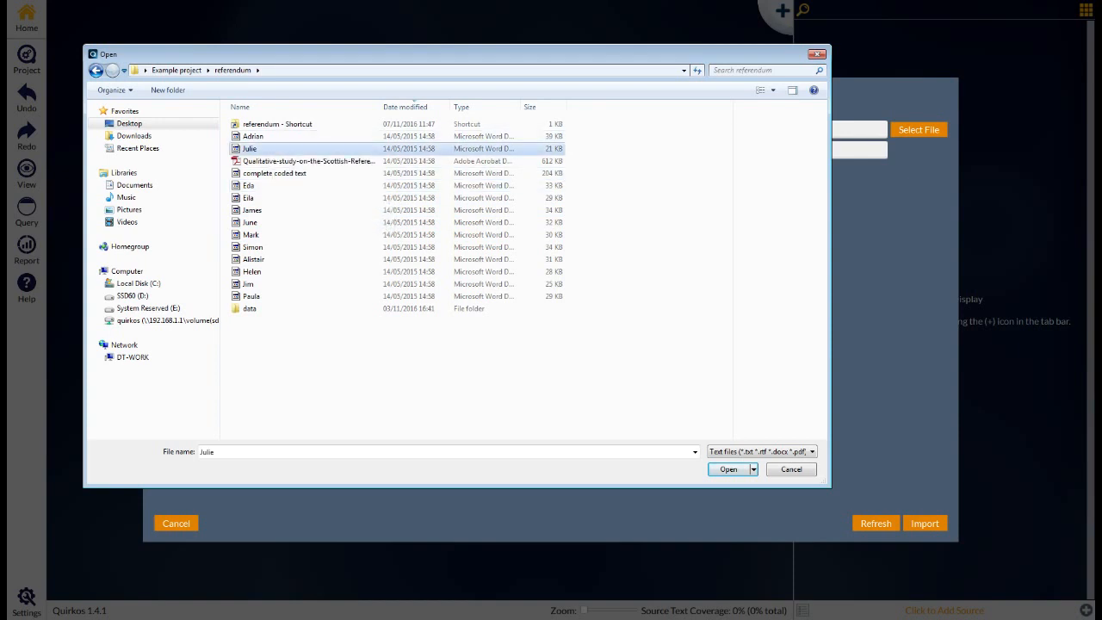
double_click(293, 149)
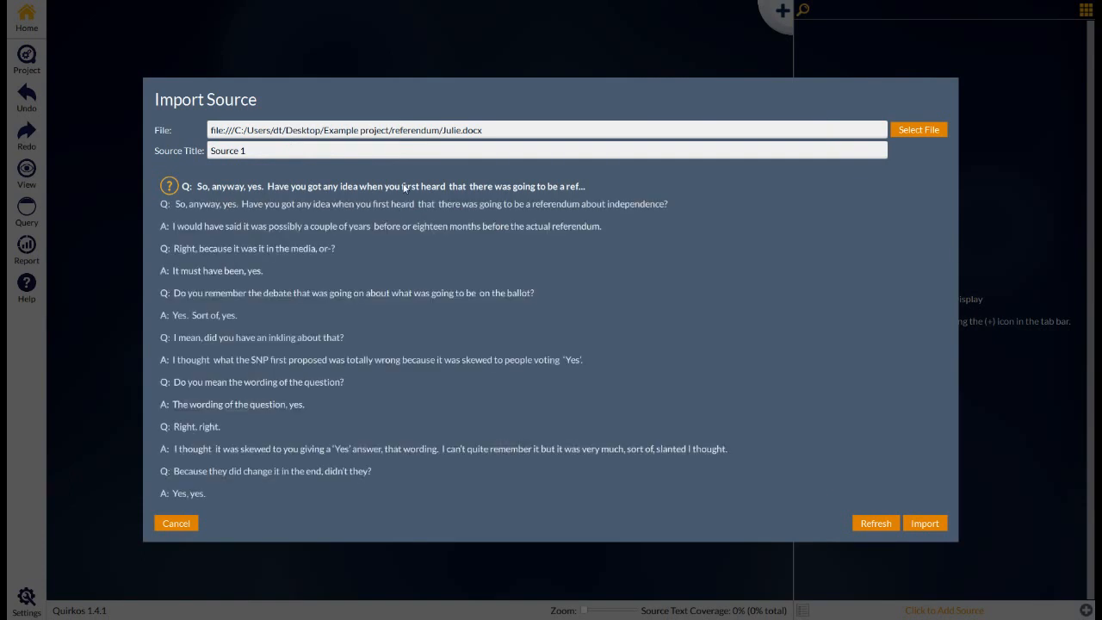
- Check the transcript preview, import it as a source and skim the imported text
scroll(569, 281, down, 5)
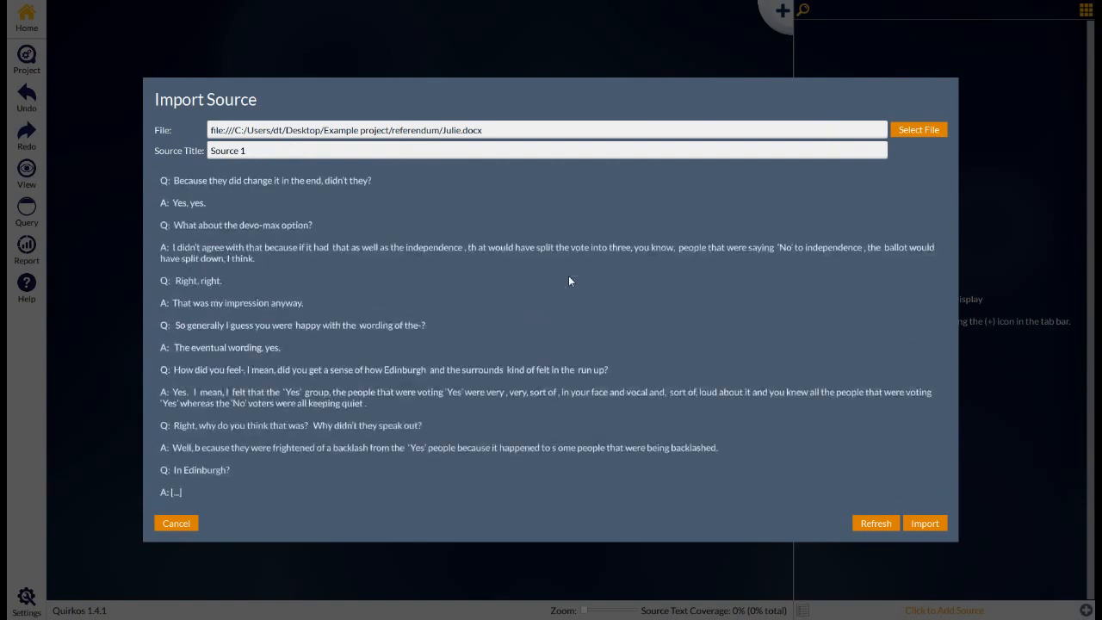
scroll(569, 279, up, 5)
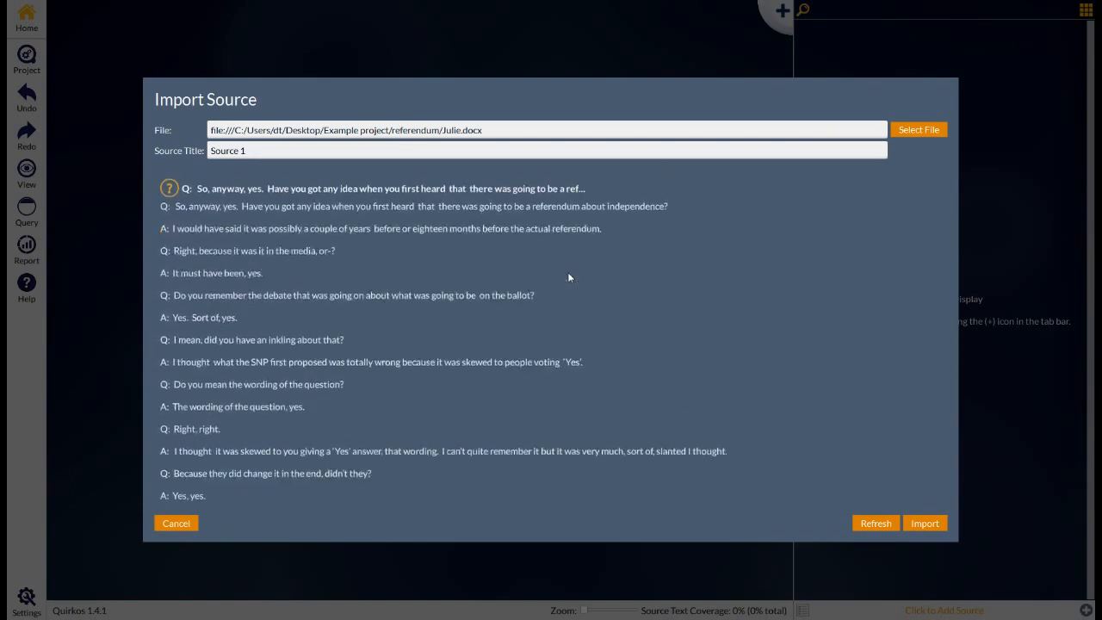
scroll(569, 277, down, 5)
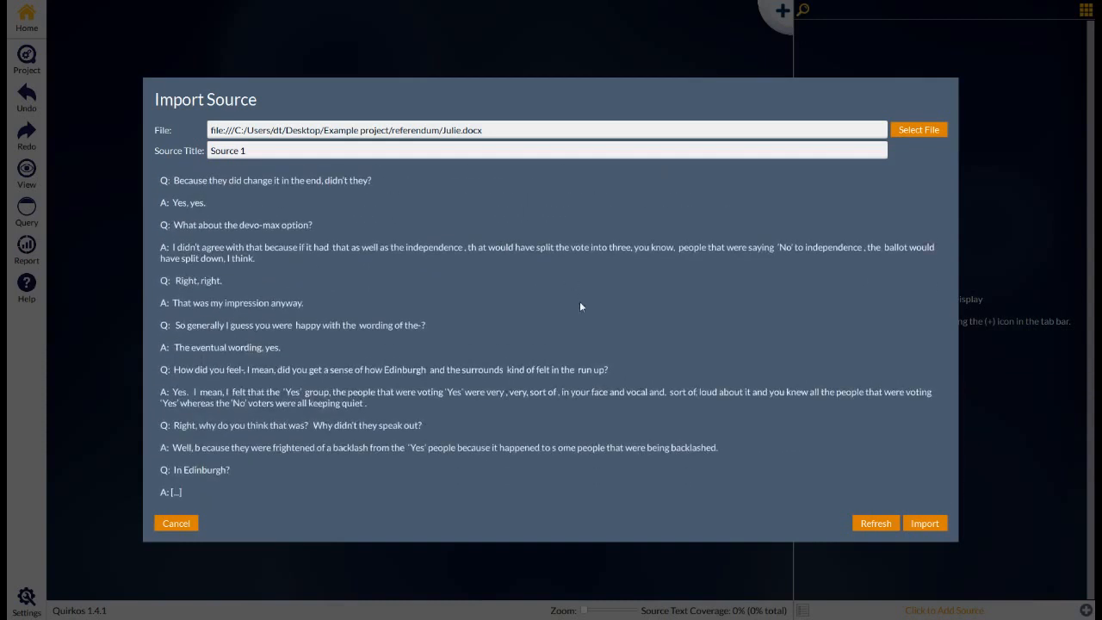
click(938, 523)
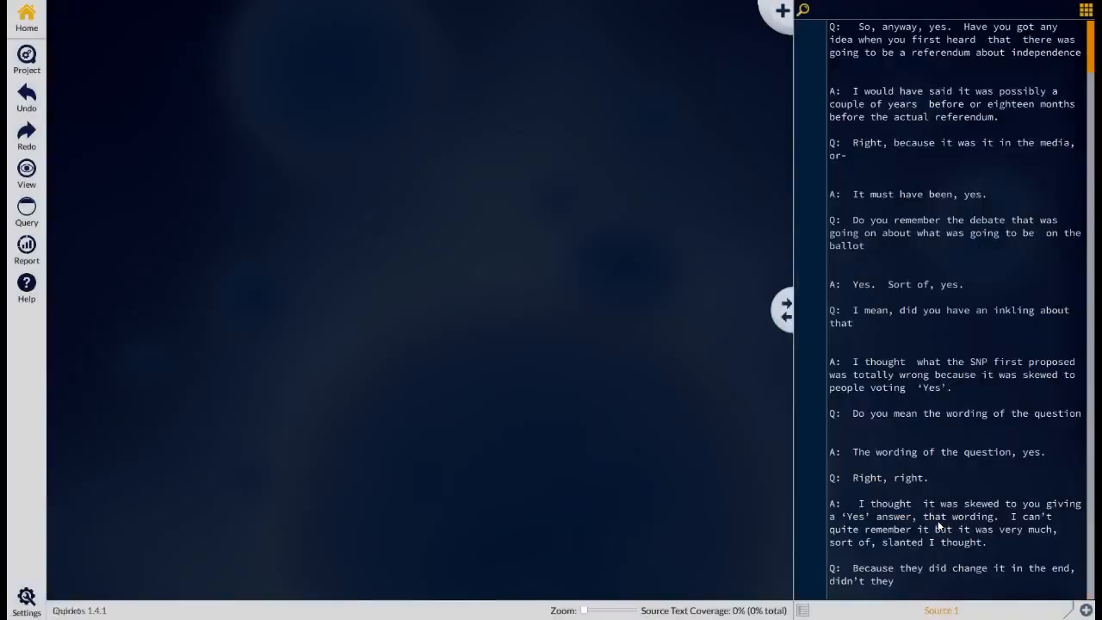
scroll(959, 266, down, 5)
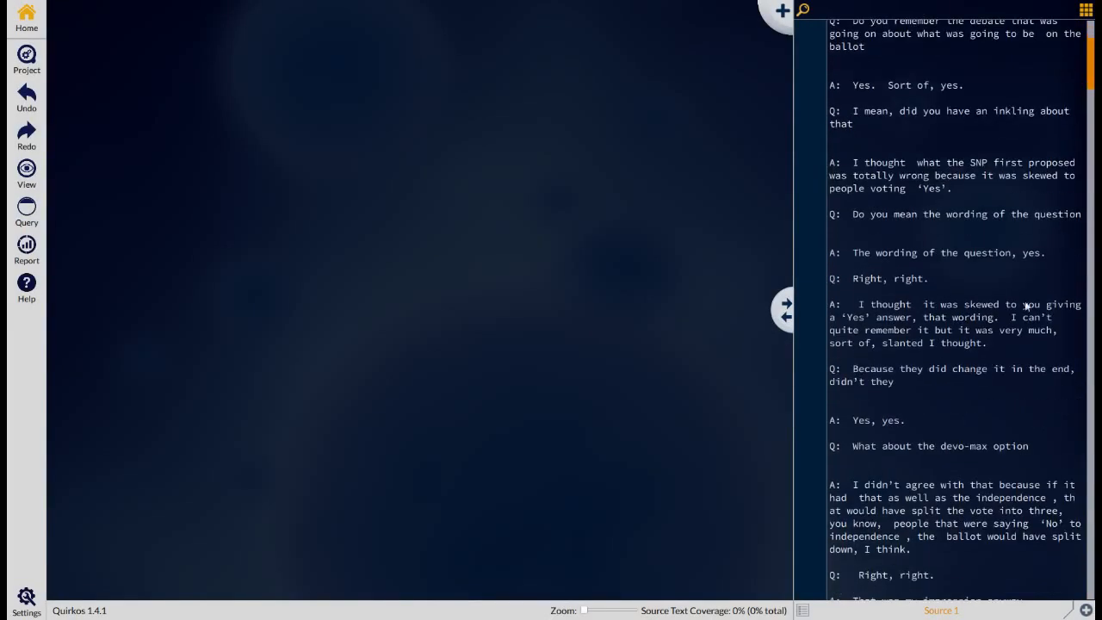
drag(1091, 62, 1081, 30)
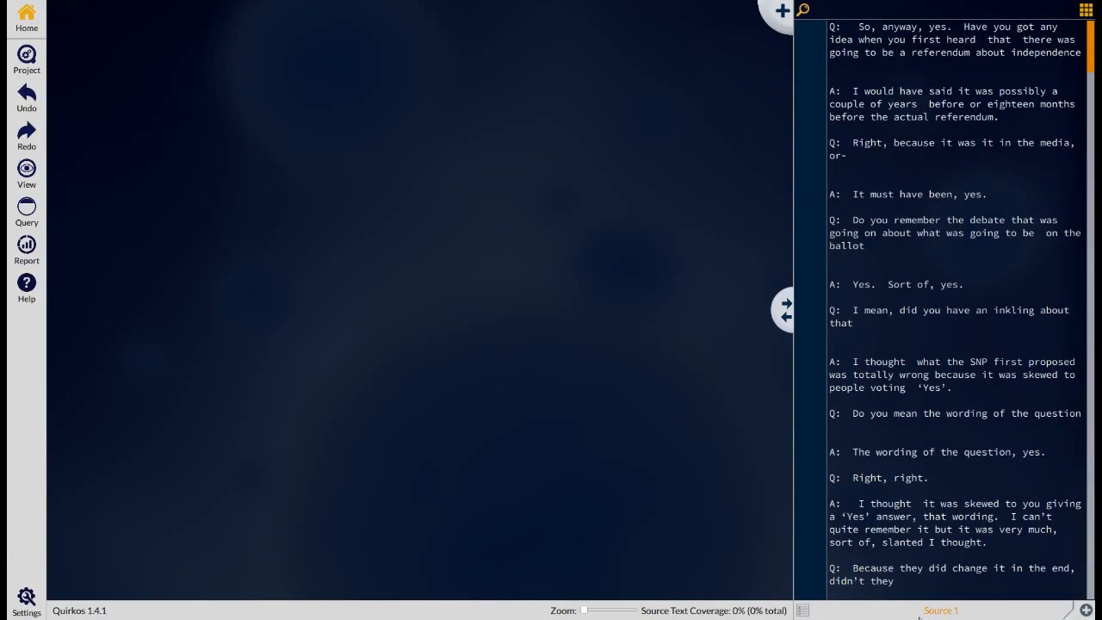
- Open the imported source's properties and replace its title with the interviewee's first name
click(1084, 13)
double_click(961, 37)
text(Julie)
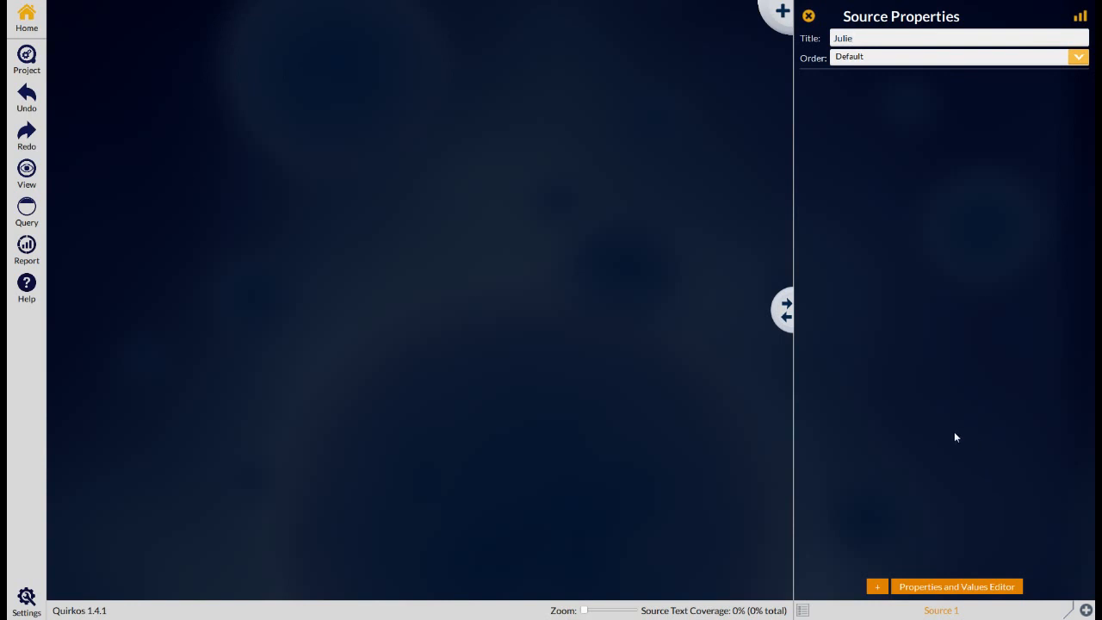
- Add an Age property with the value 32 to the interview source
click(879, 589)
text(Age)
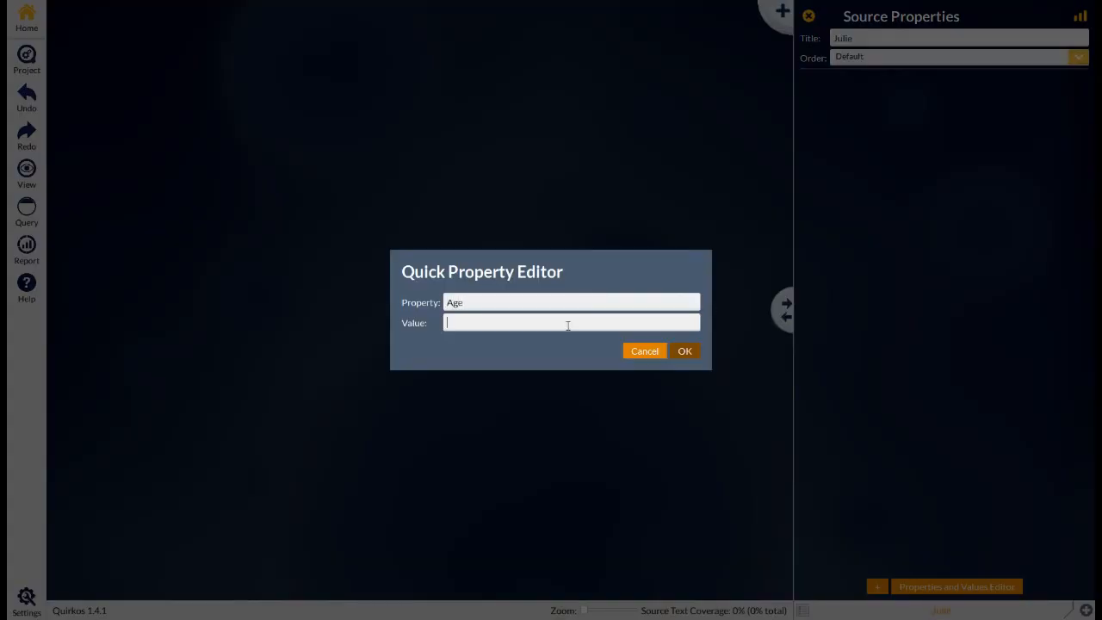
click(569, 326)
text(32)
click(687, 350)
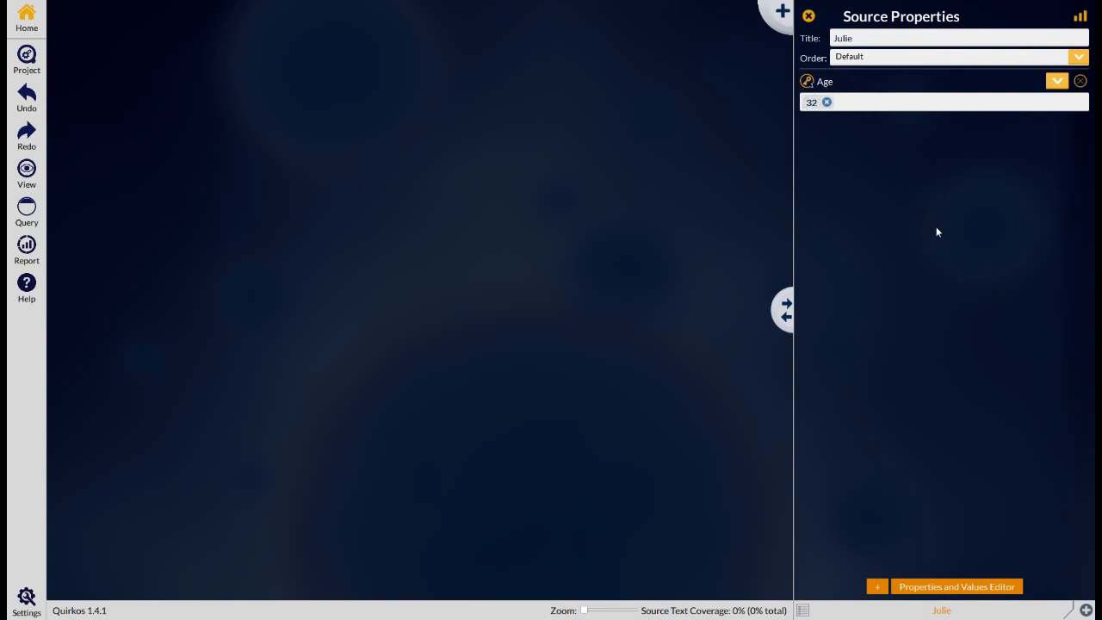
- Create an additional Age value of 33, and set the interview source's Age back to 32
click(1056, 80)
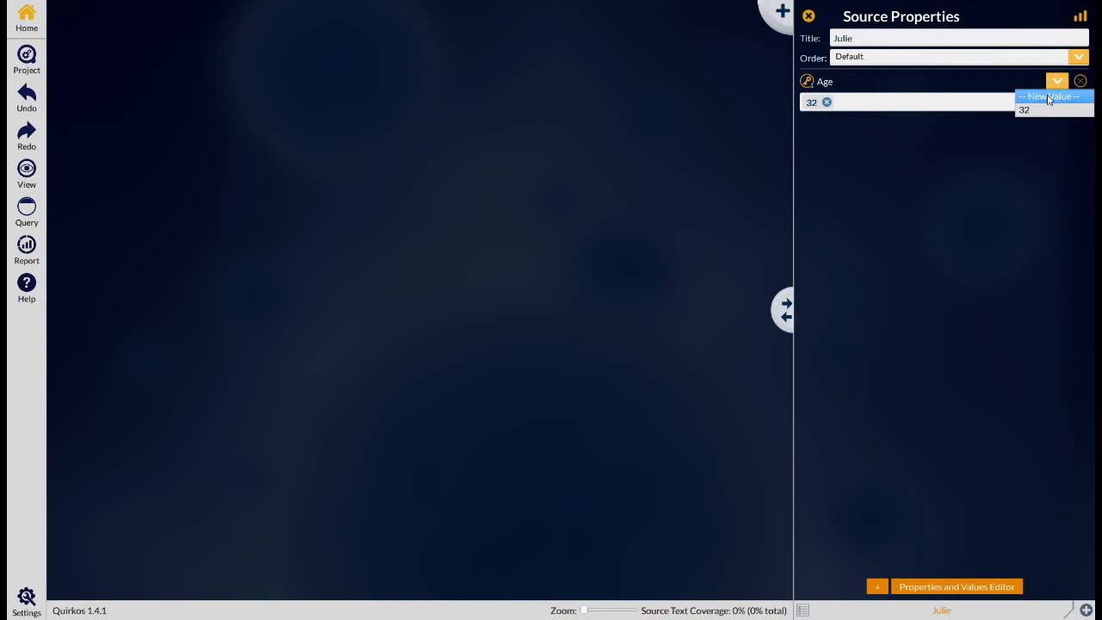
click(1048, 97)
text(33)
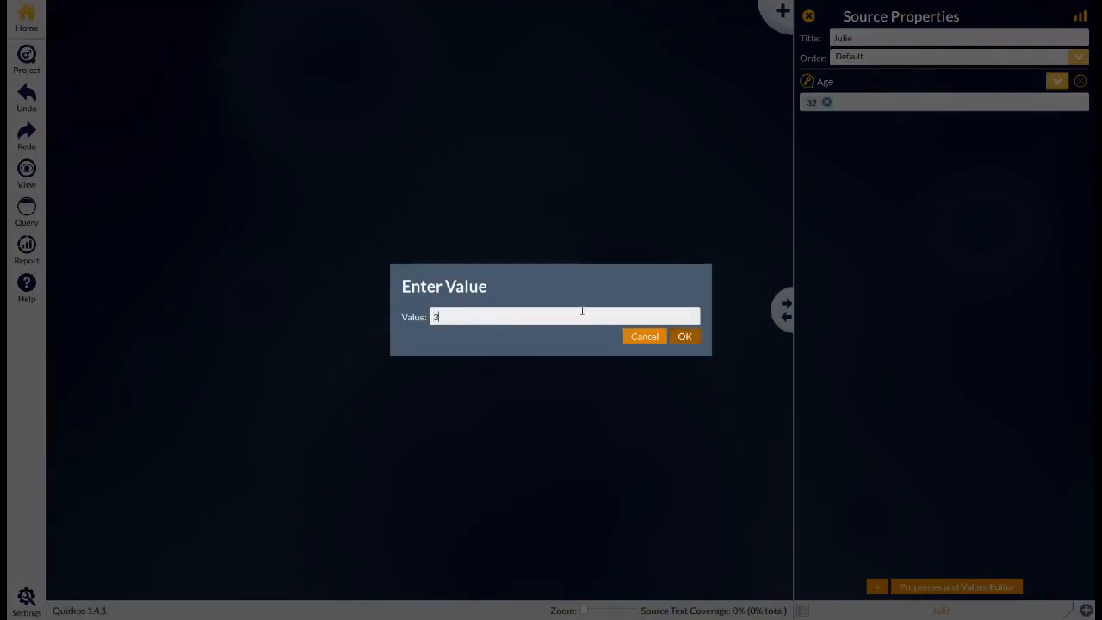
click(684, 336)
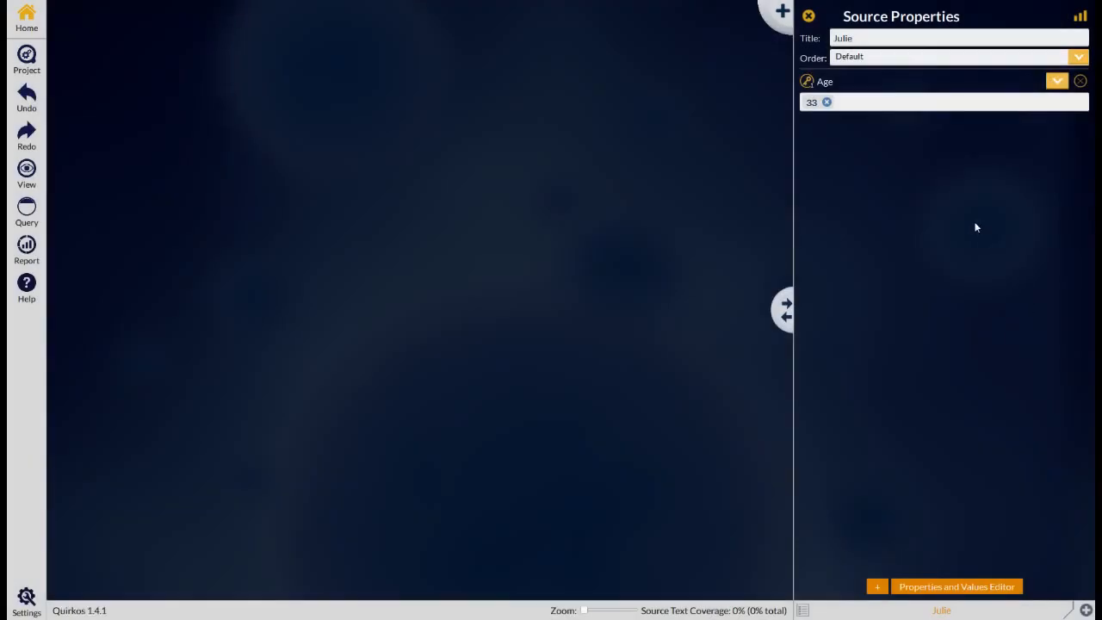
click(1056, 80)
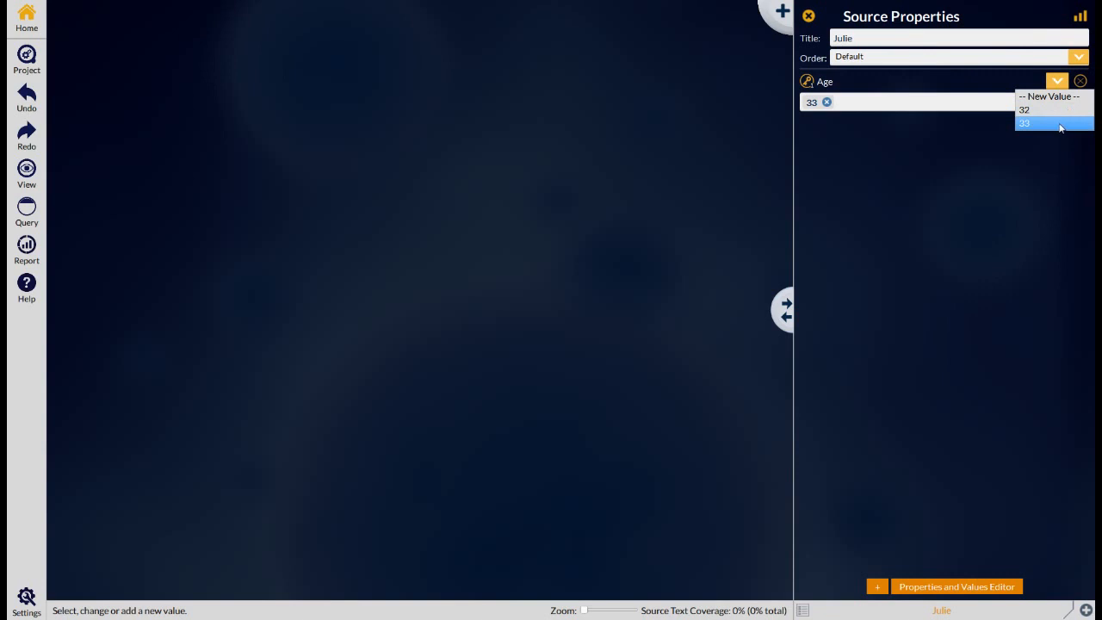
click(1058, 109)
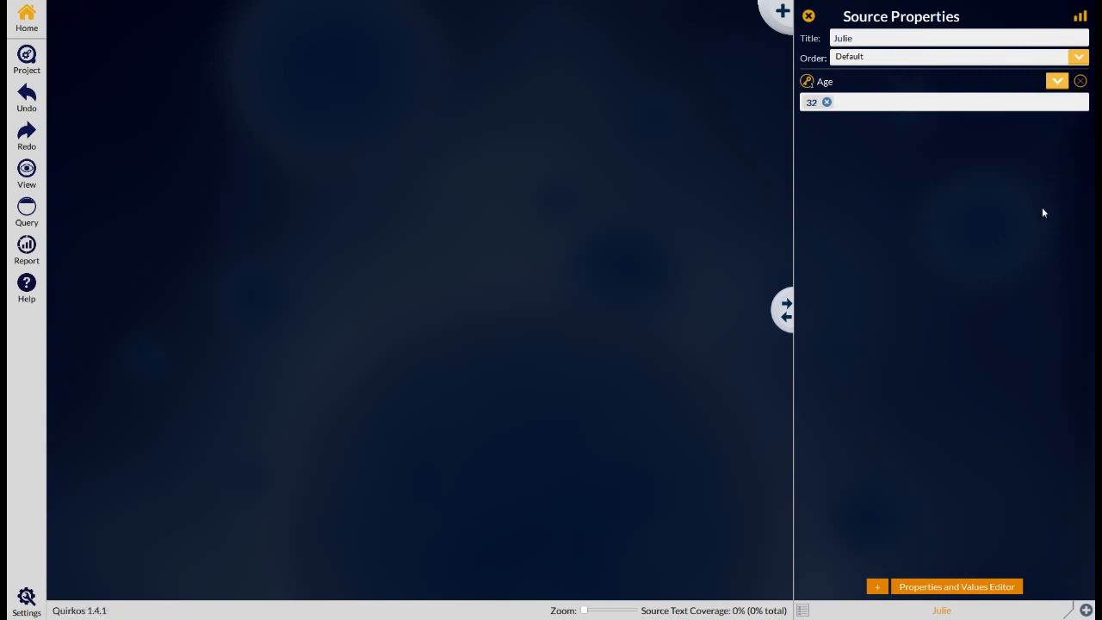
- Add a Location property with the value Edinburgh to the interview source and close its properties
click(877, 586)
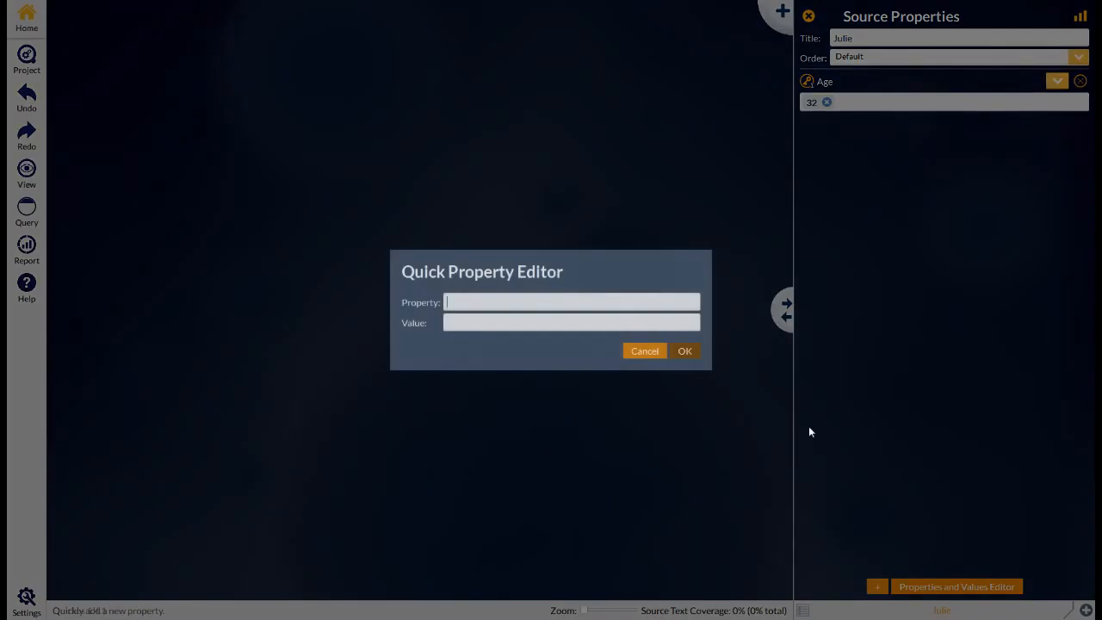
text(Location)
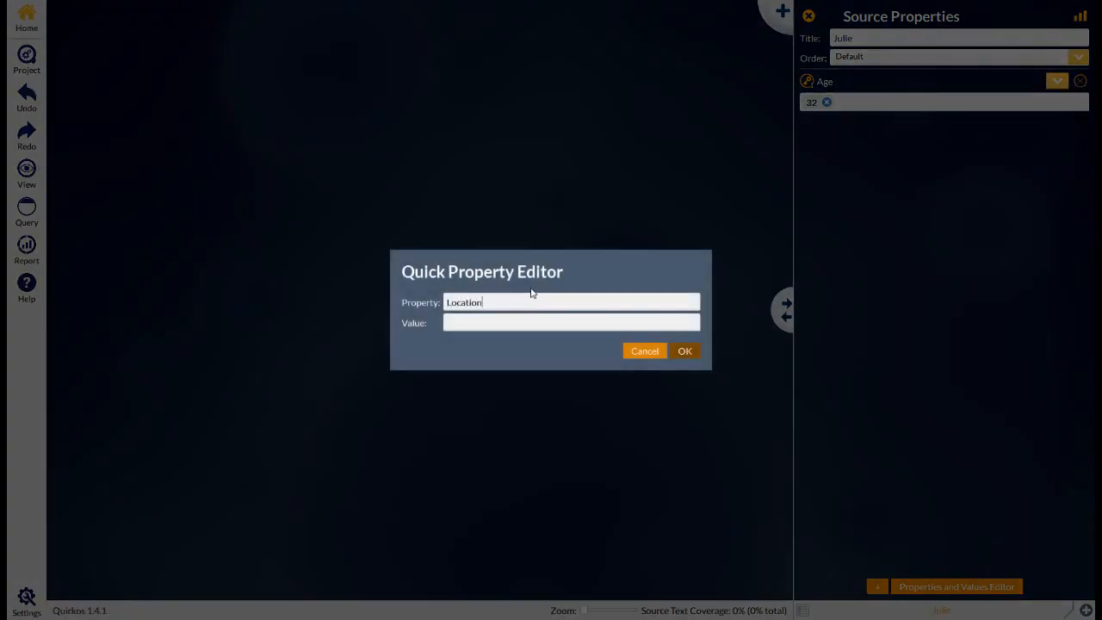
click(525, 319)
text(Edinburgh)
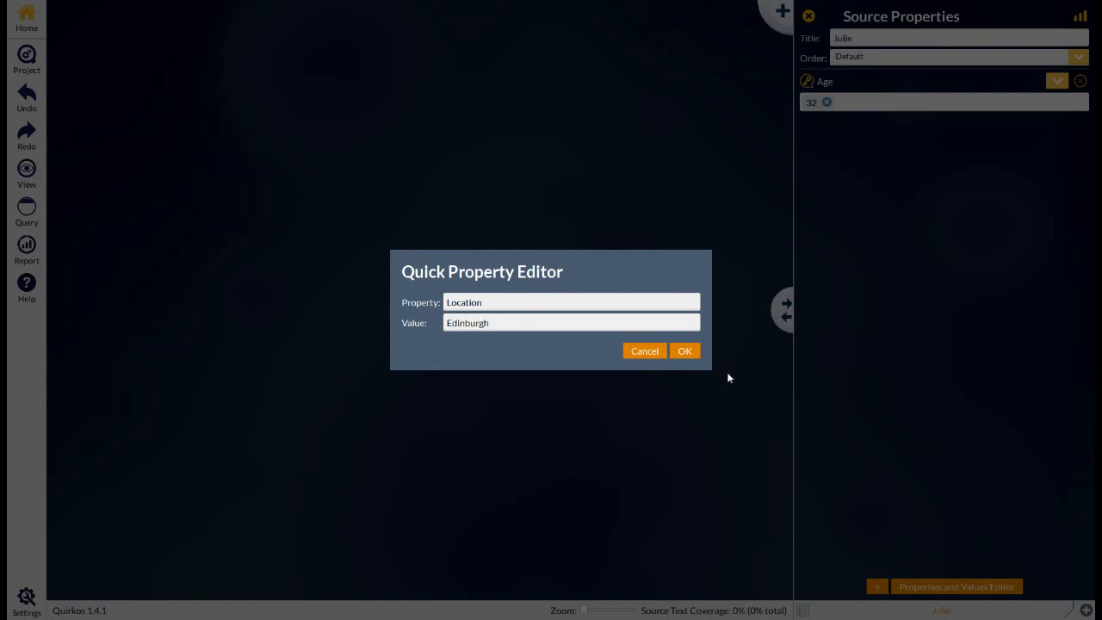
click(691, 353)
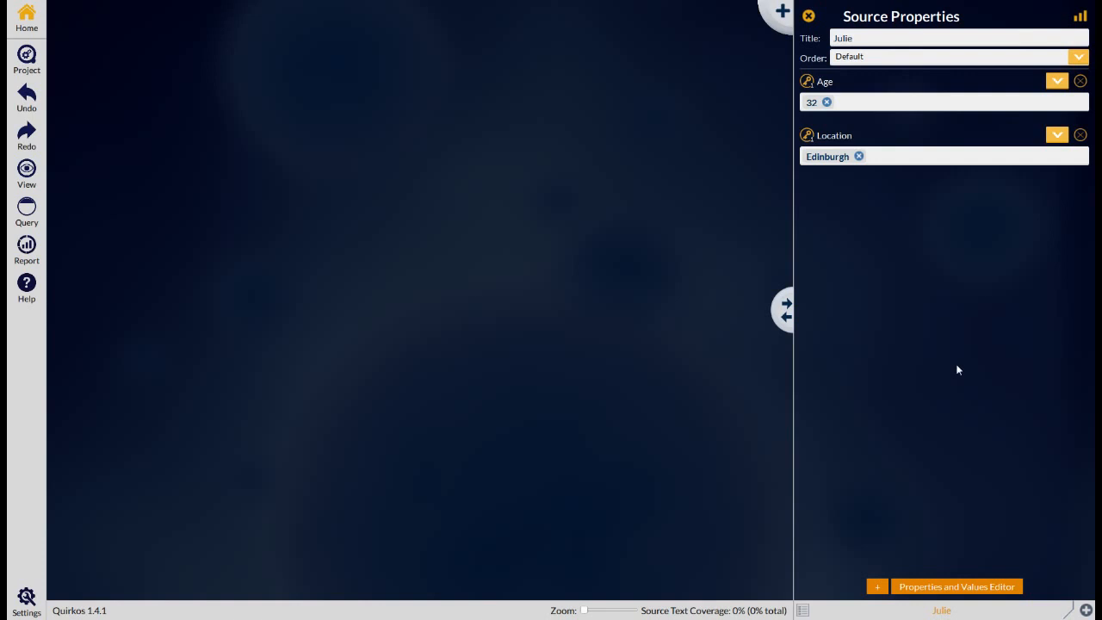
click(809, 17)
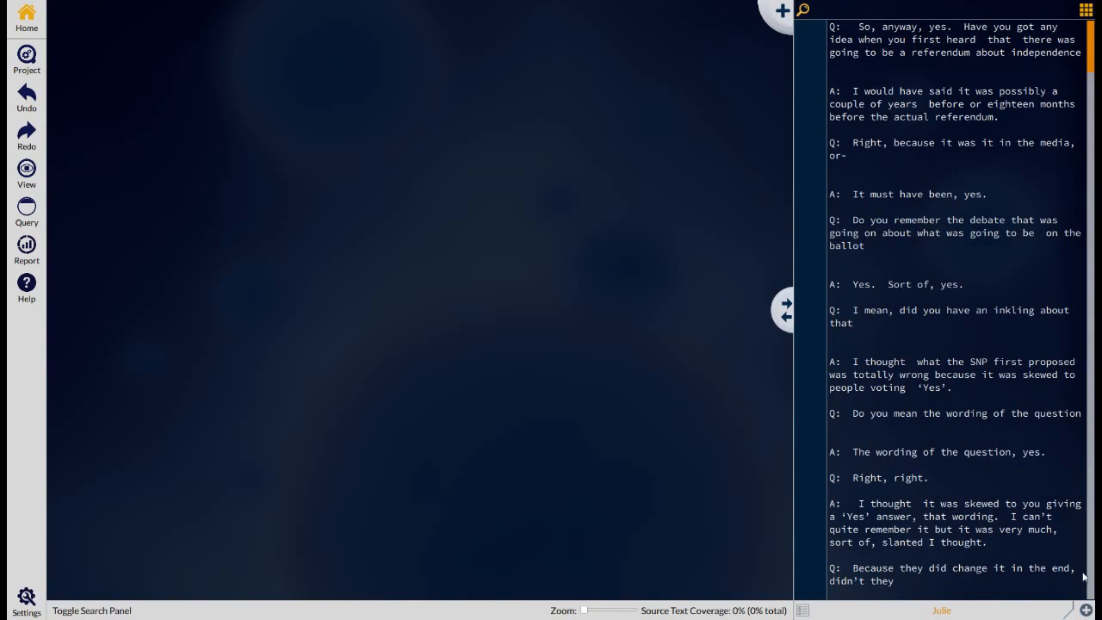
- Create a new blank source and save "This is space to keep memos and notes" as its text
click(1087, 611)
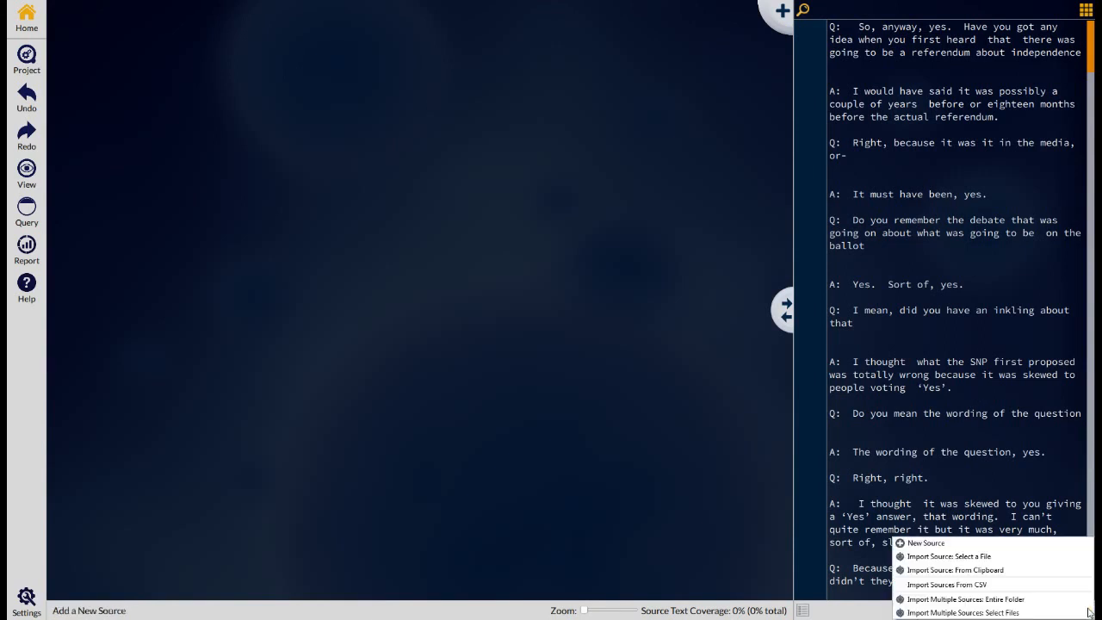
click(990, 547)
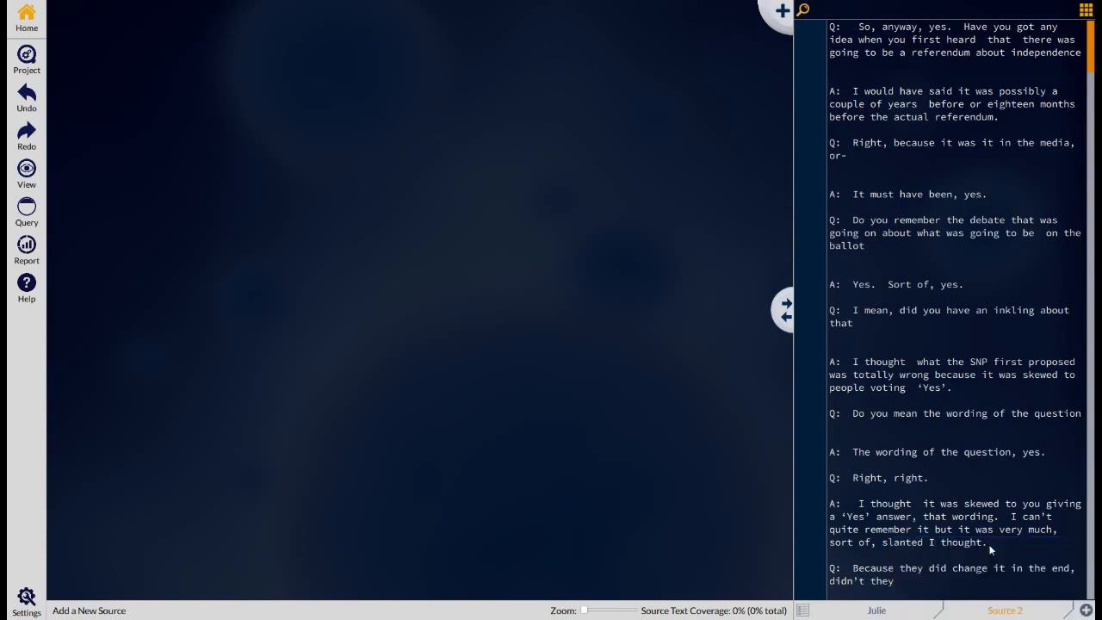
click(1065, 37)
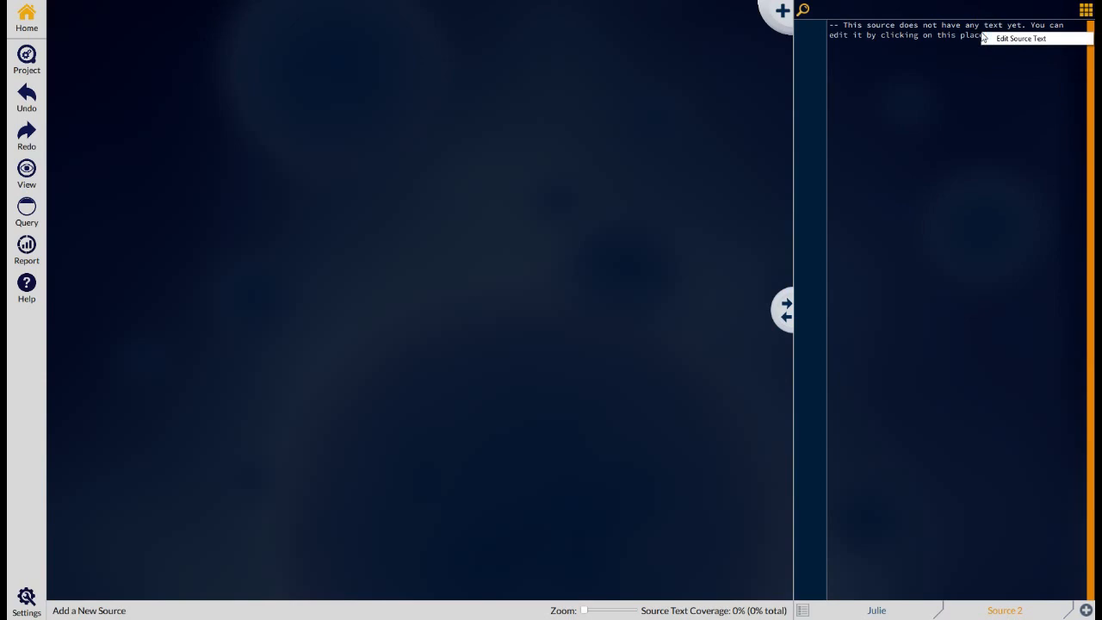
click(1008, 37)
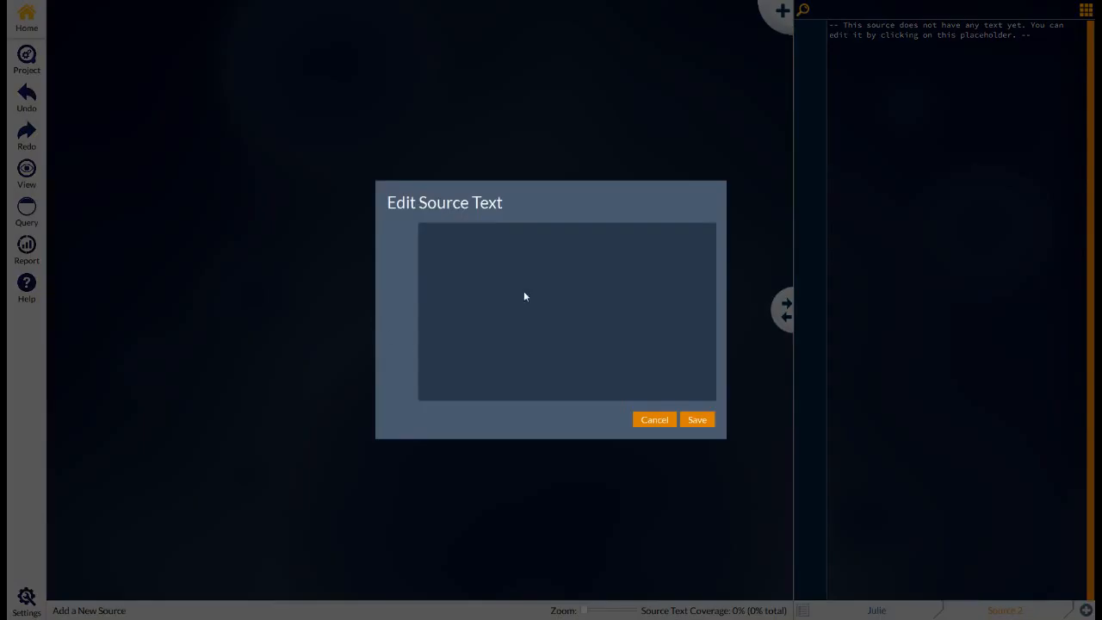
text(This is space to keep memos)
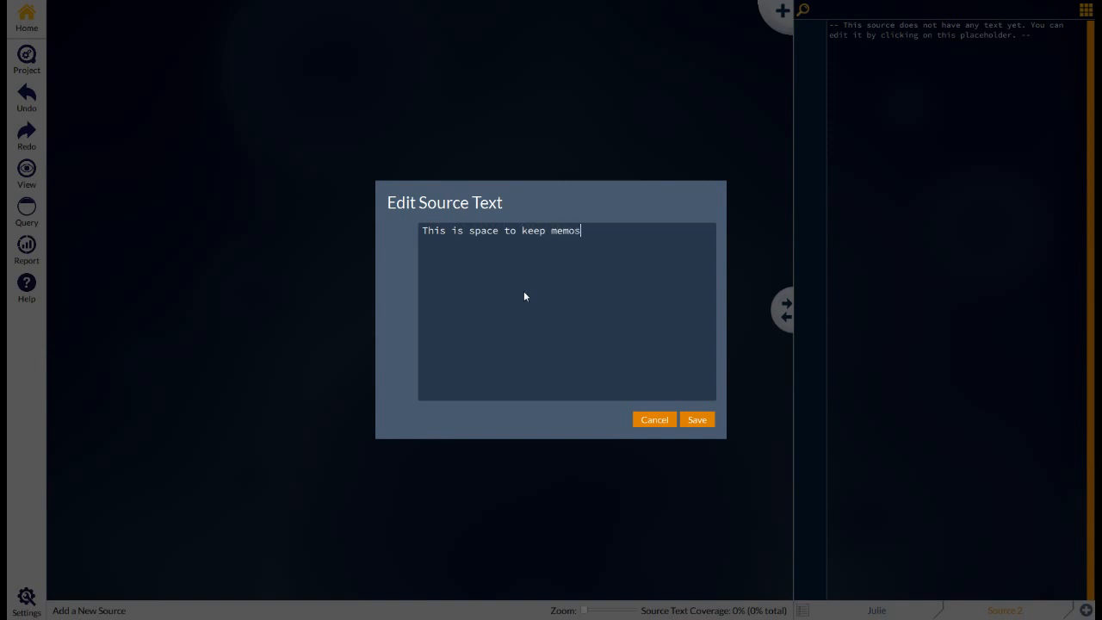
text( and notes)
click(697, 420)
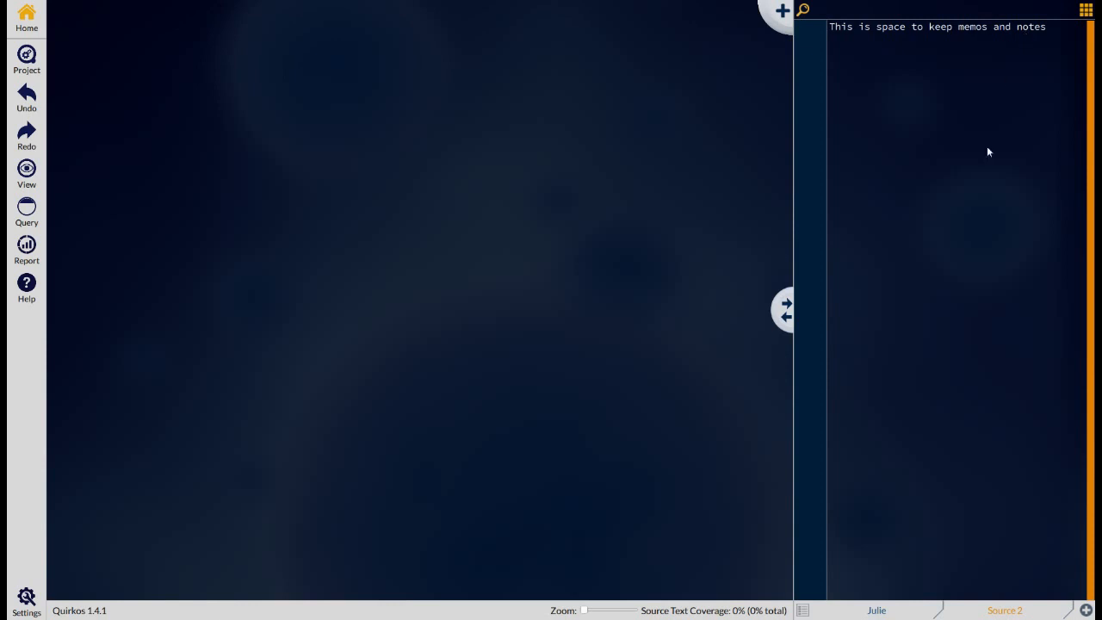
- Set the new blank source's title to "Memos" in its properties, with the property order at Default
click(1086, 10)
click(930, 36)
text(Memos)
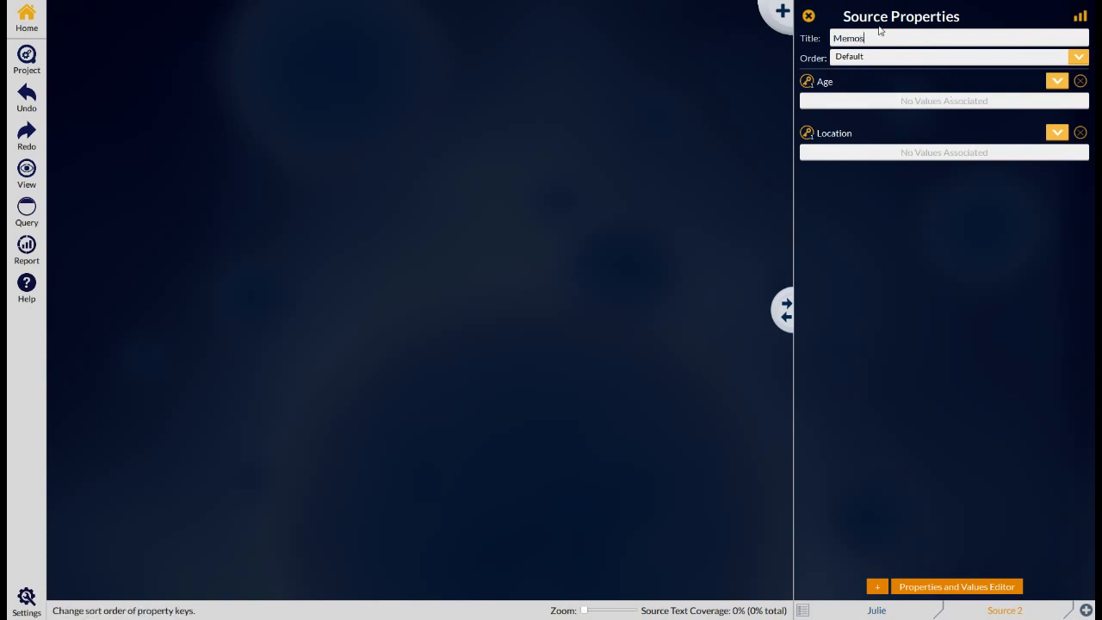
click(876, 56)
click(886, 72)
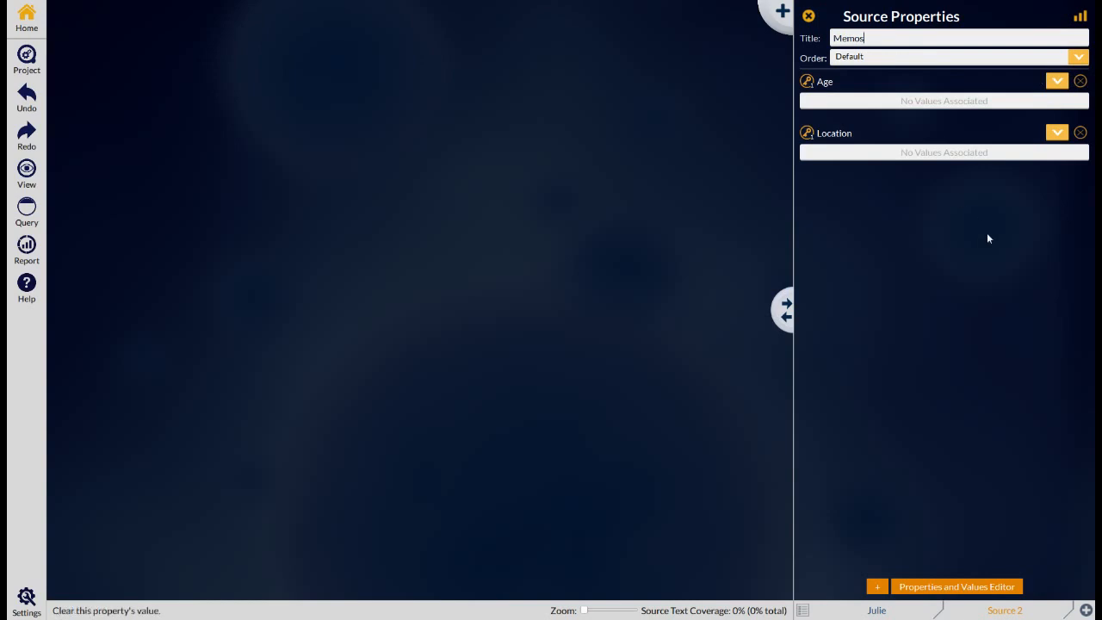
- Add a Memo property with the value Yes to the Memos source and close its properties
click(877, 587)
text(Memo)
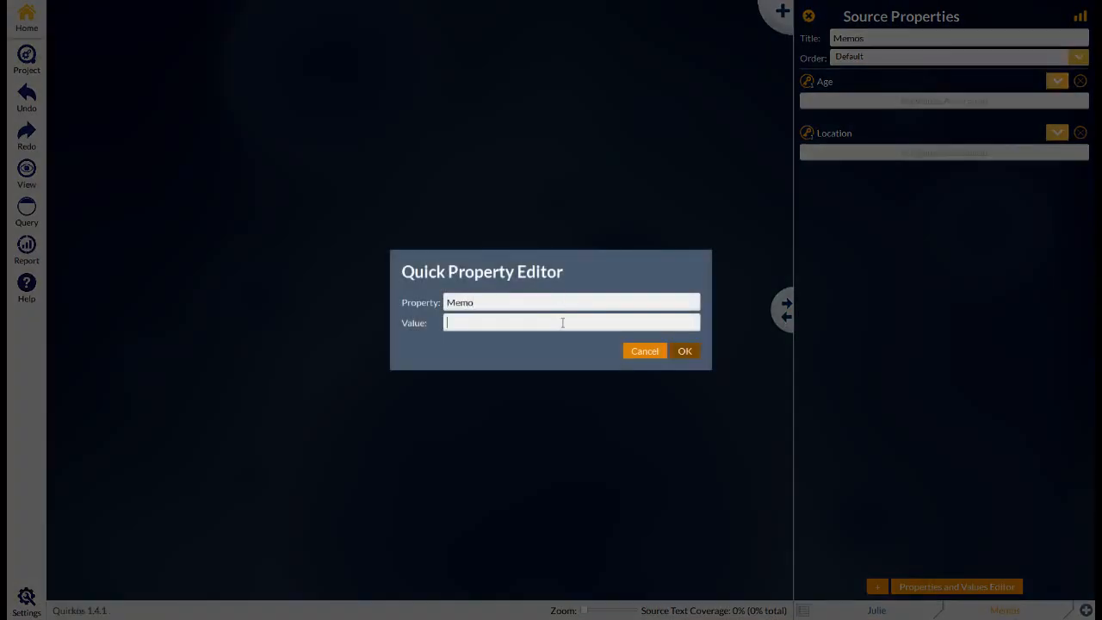
text(Yes)
click(684, 351)
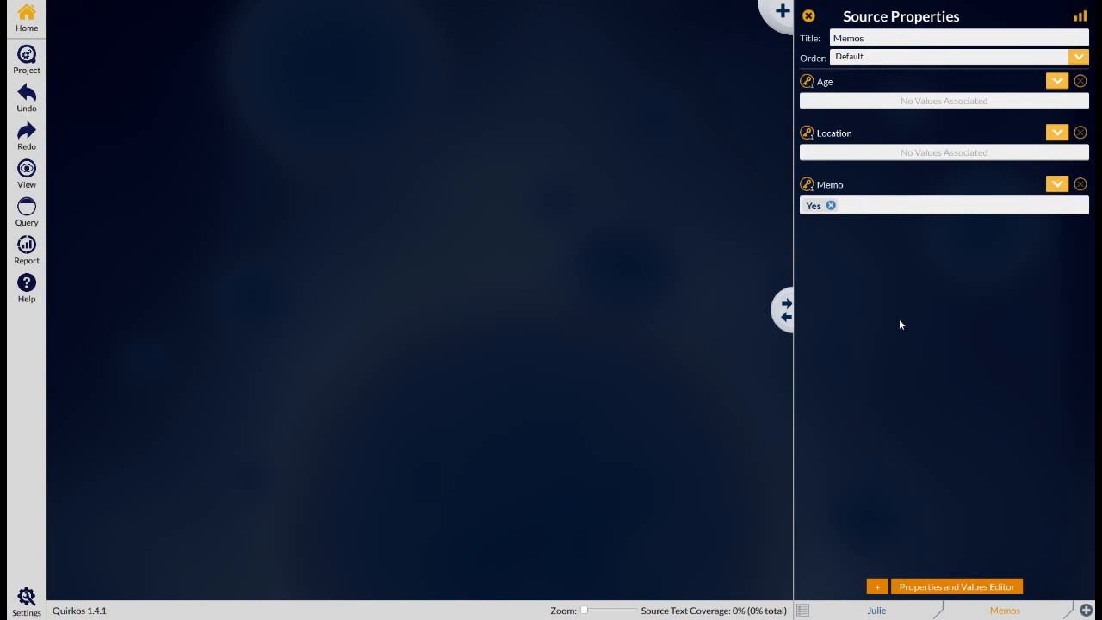
click(809, 16)
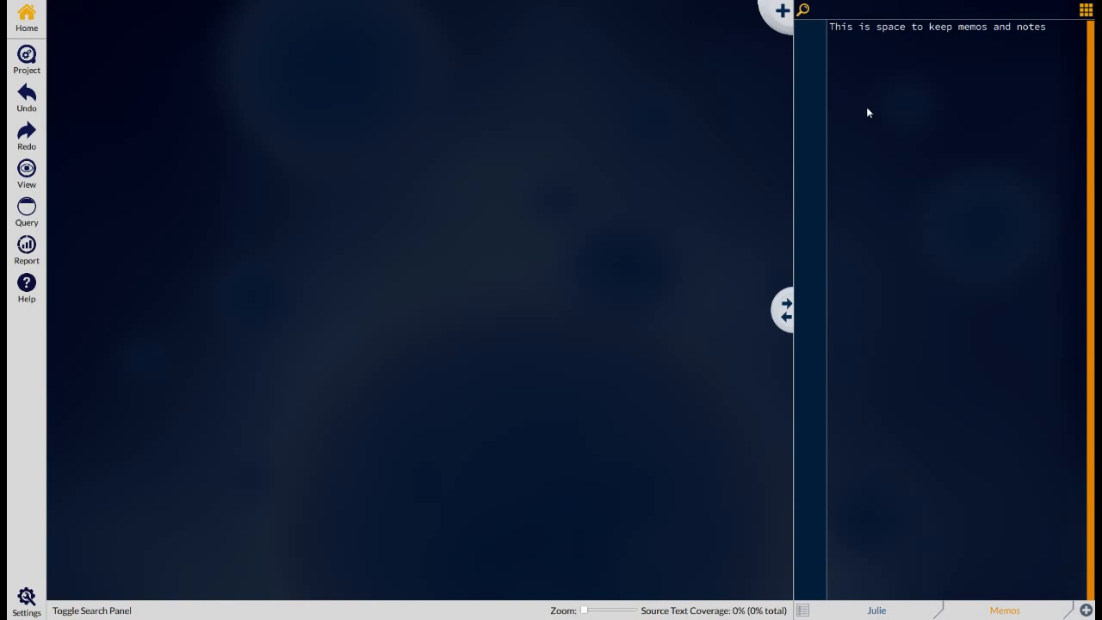
- Import a second interview transcript as a new source from the referendum folder inside the desktop's Example project folder
click(1086, 610)
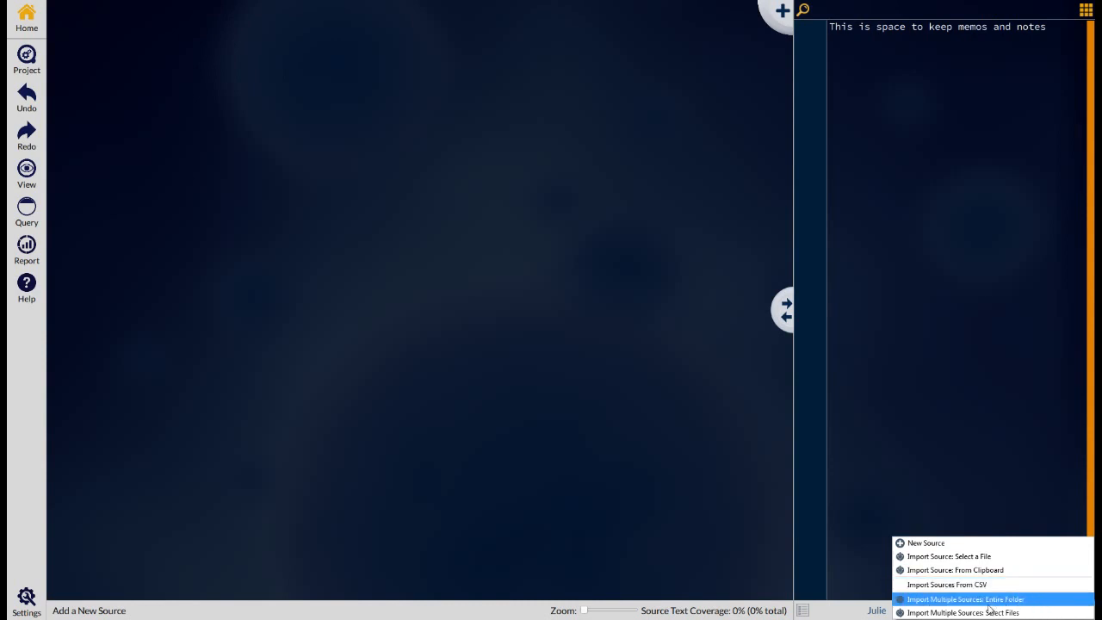
click(1005, 556)
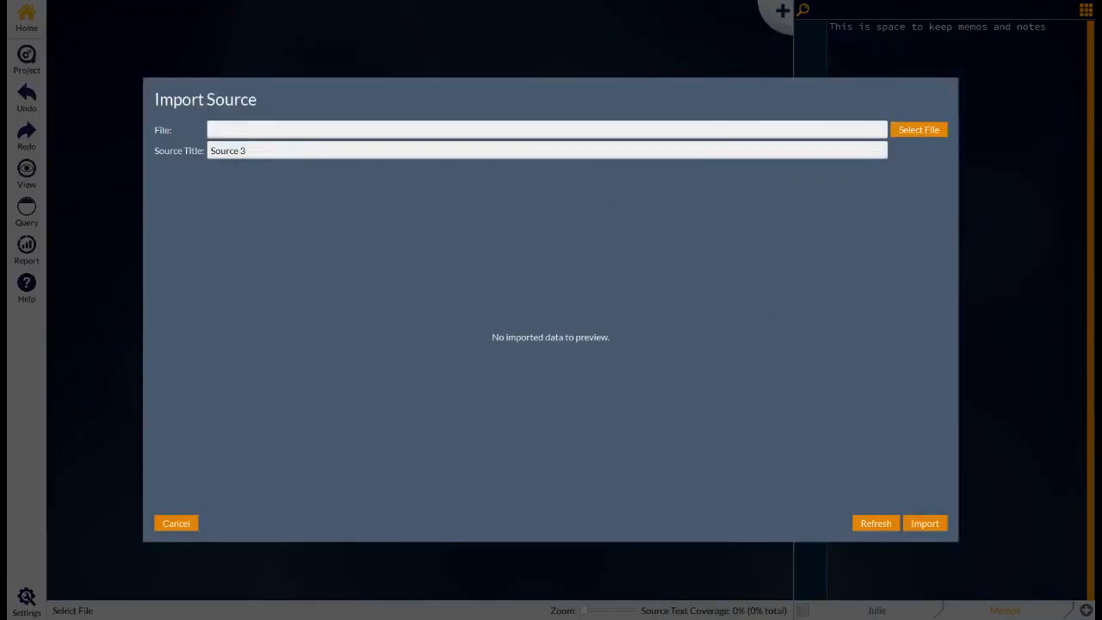
click(937, 129)
click(129, 123)
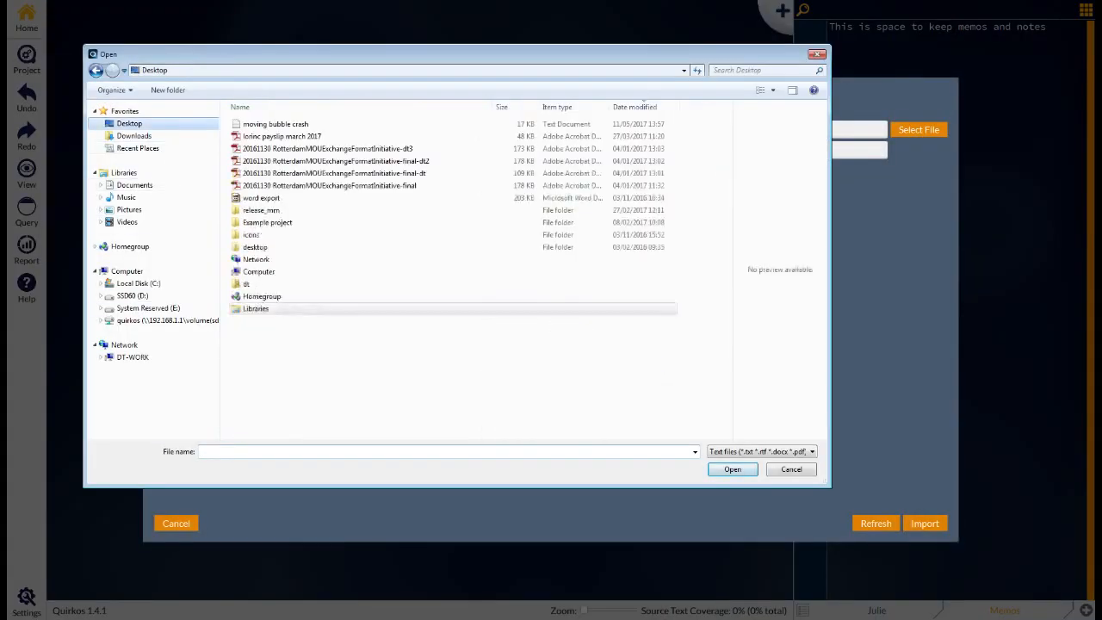
double_click(267, 222)
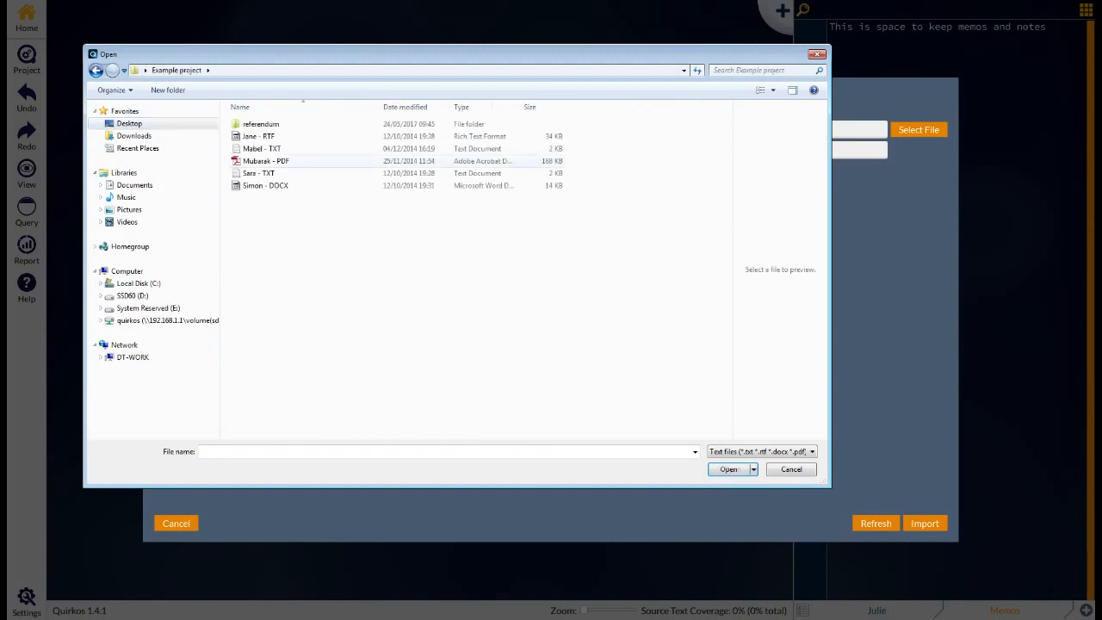
double_click(259, 124)
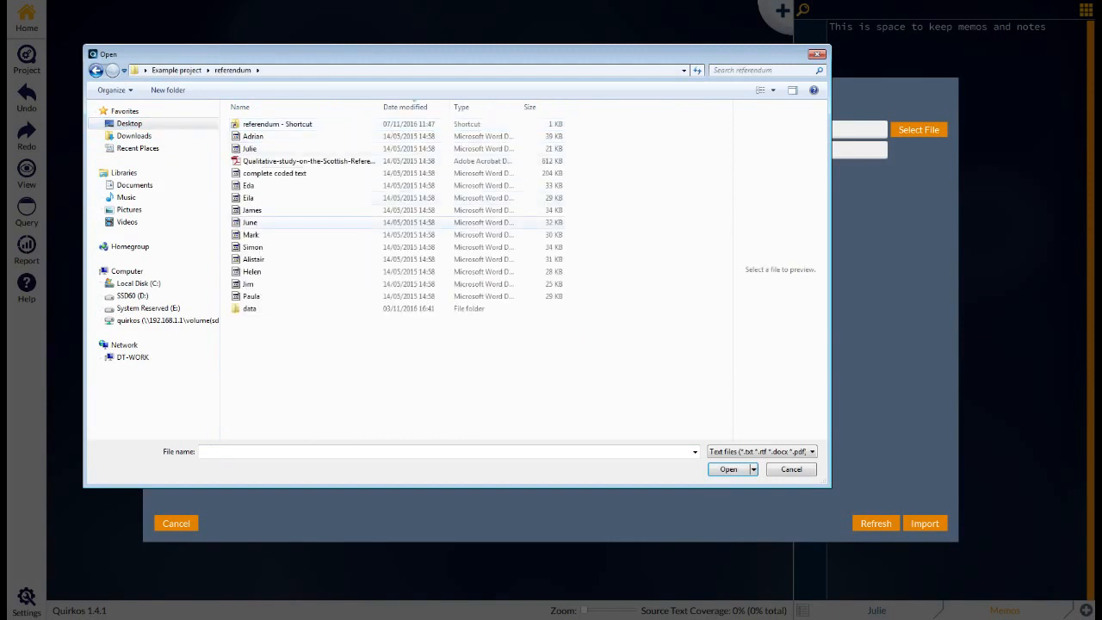
click(258, 210)
double_click(276, 210)
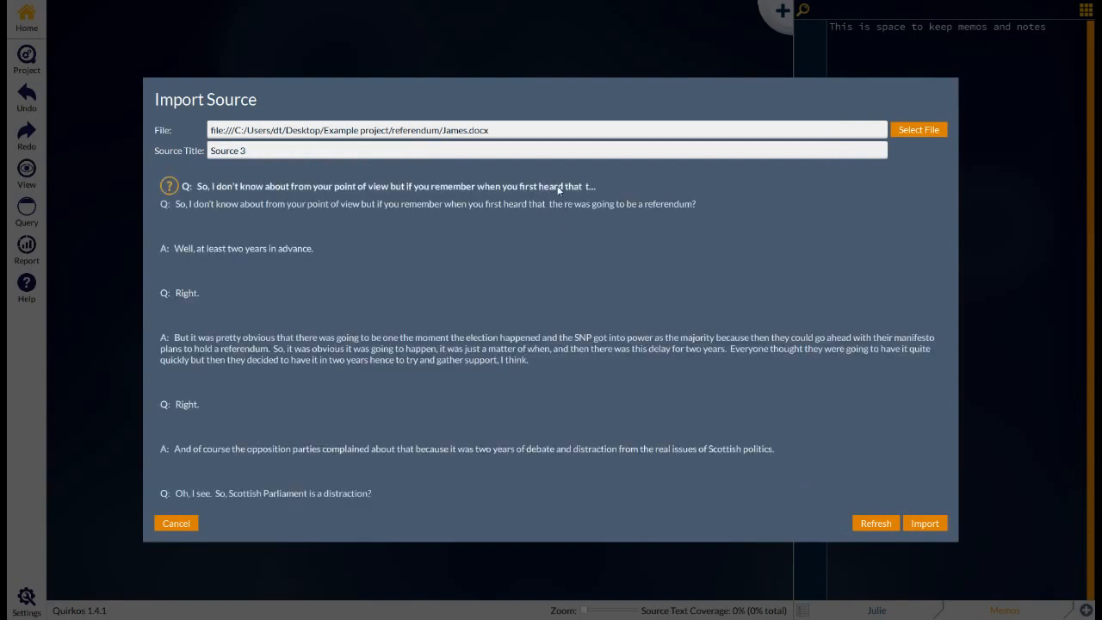
click(924, 523)
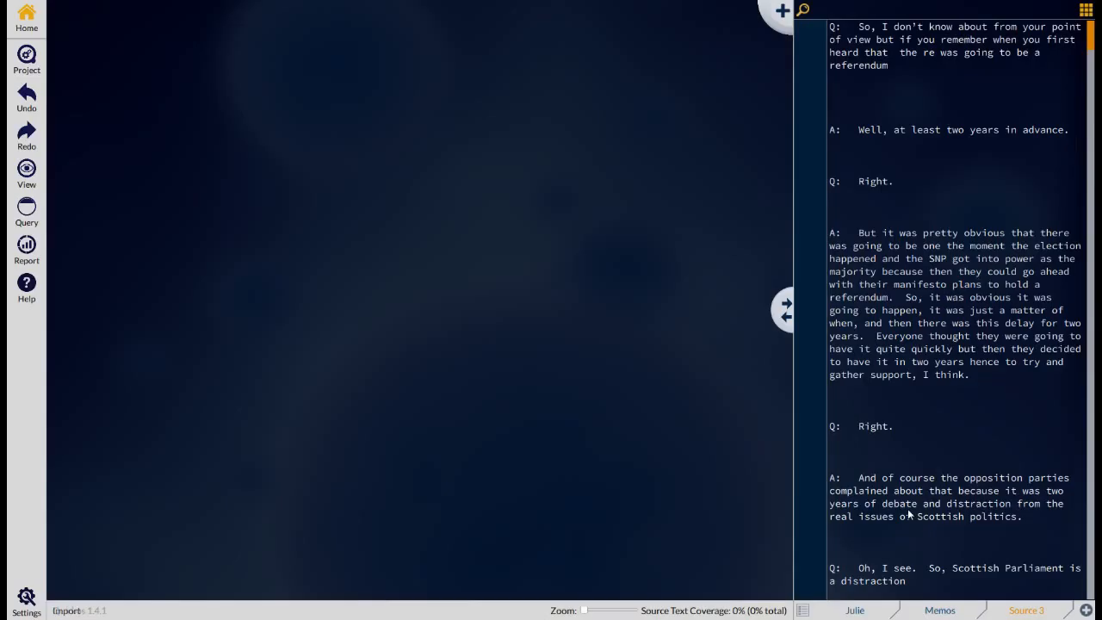
scroll(974, 358, down, 1)
scroll(972, 353, down, 4)
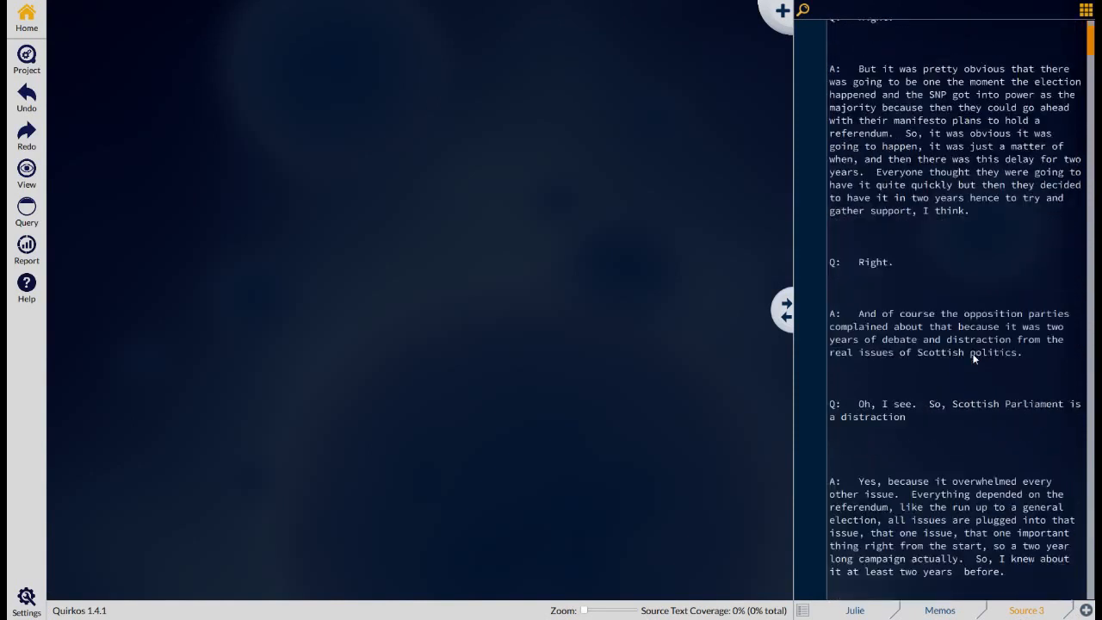
scroll(974, 349, up, 3)
scroll(976, 349, up, 1)
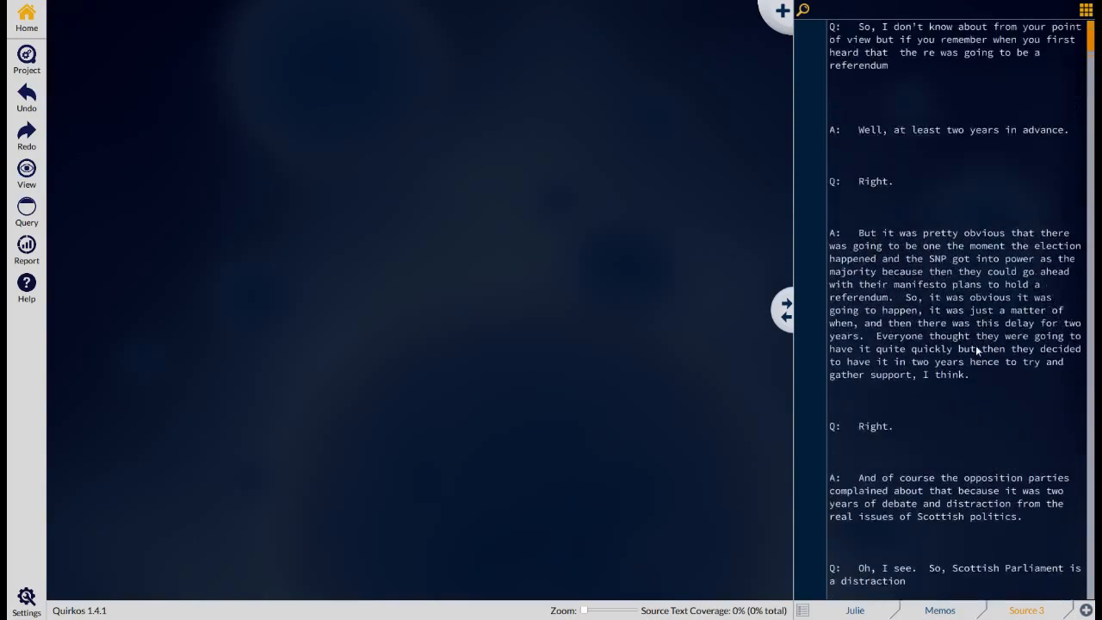
- Title the newly imported source with the interviewee's first name and set its Age to a new value of 42
click(1085, 11)
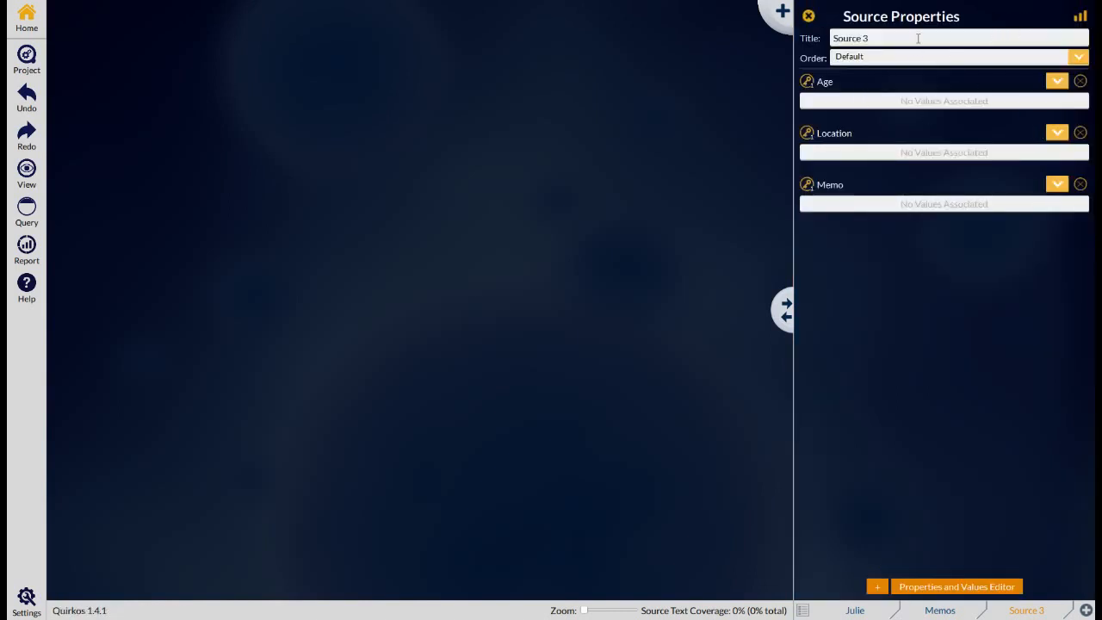
drag(918, 38, 771, 36)
text(James)
click(1059, 82)
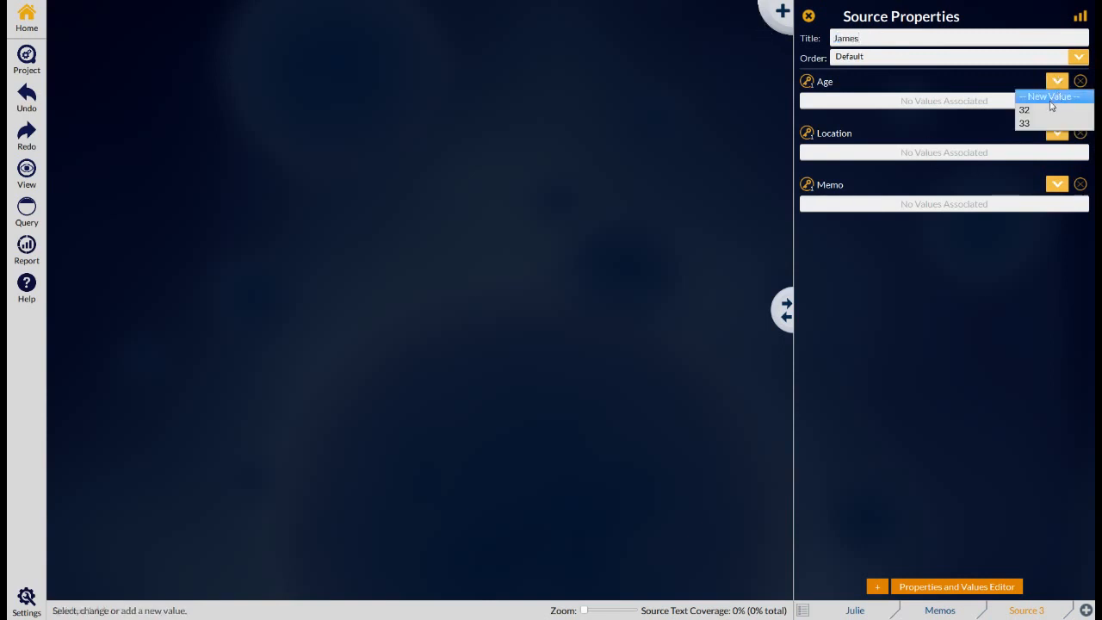
click(1044, 98)
text(42)
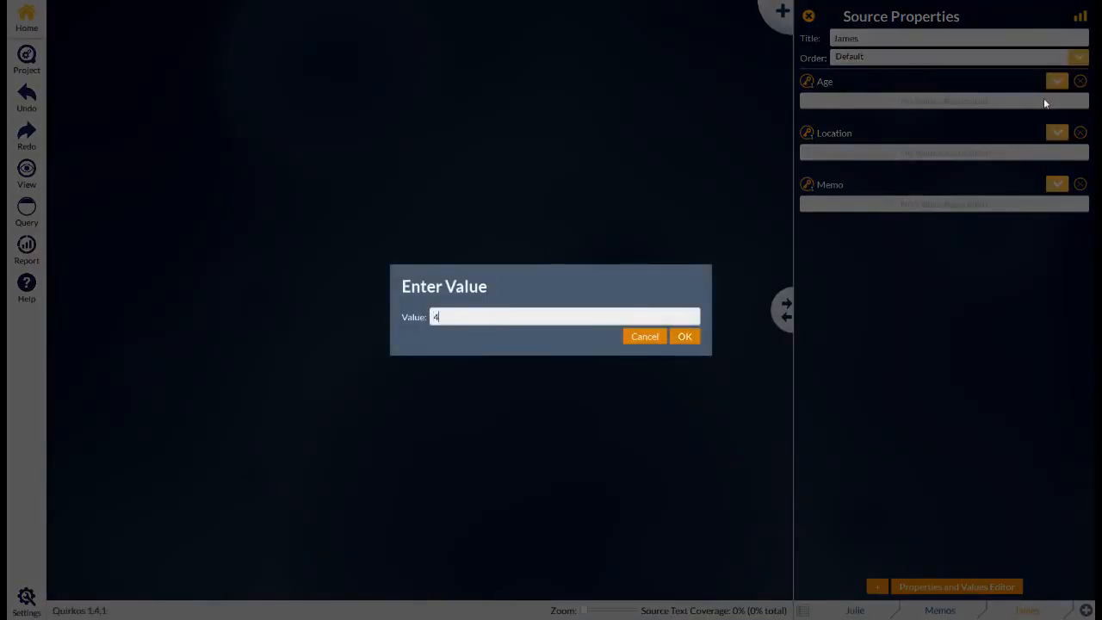
click(686, 336)
- Set the second interview source's Location to Edinburgh, replace it with a new value Glasgow, and close the properties
click(1057, 135)
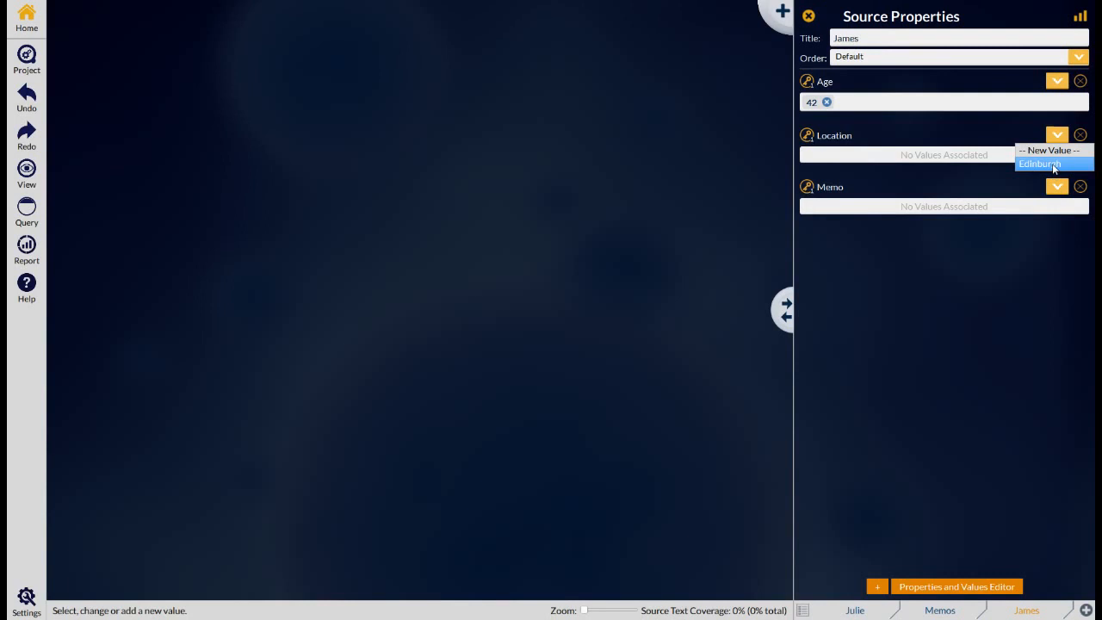
click(1054, 165)
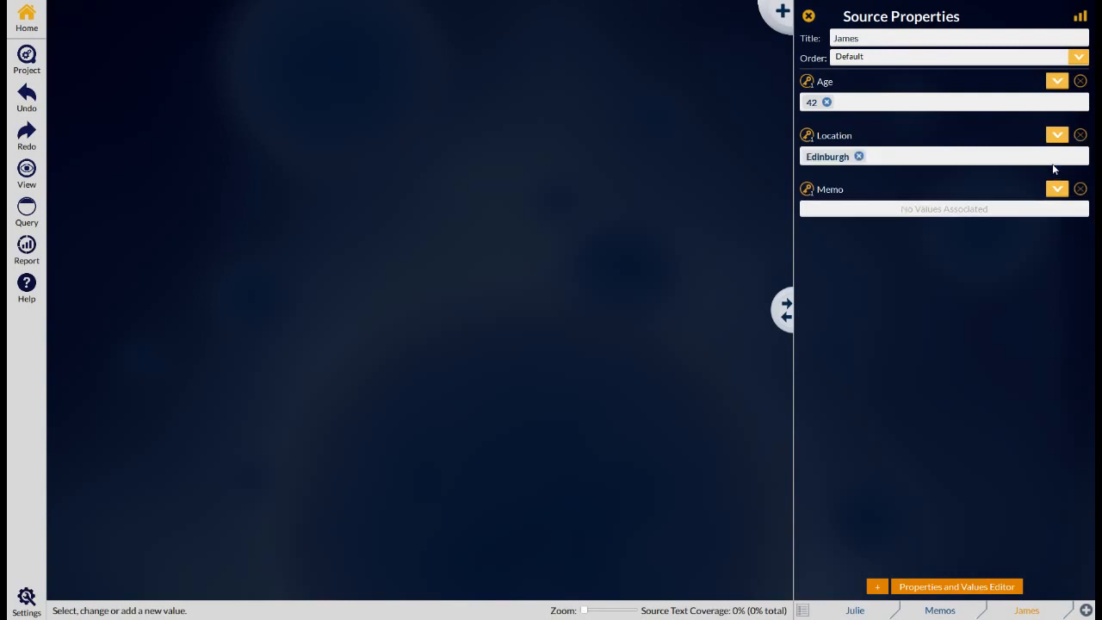
click(1058, 137)
click(1063, 148)
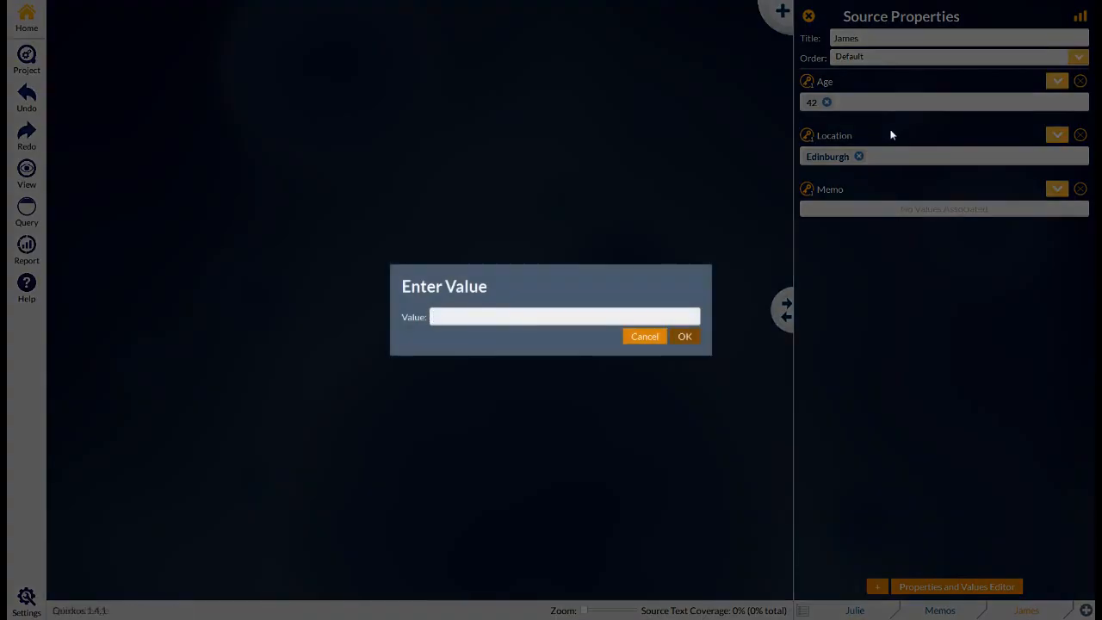
text(Glasgow)
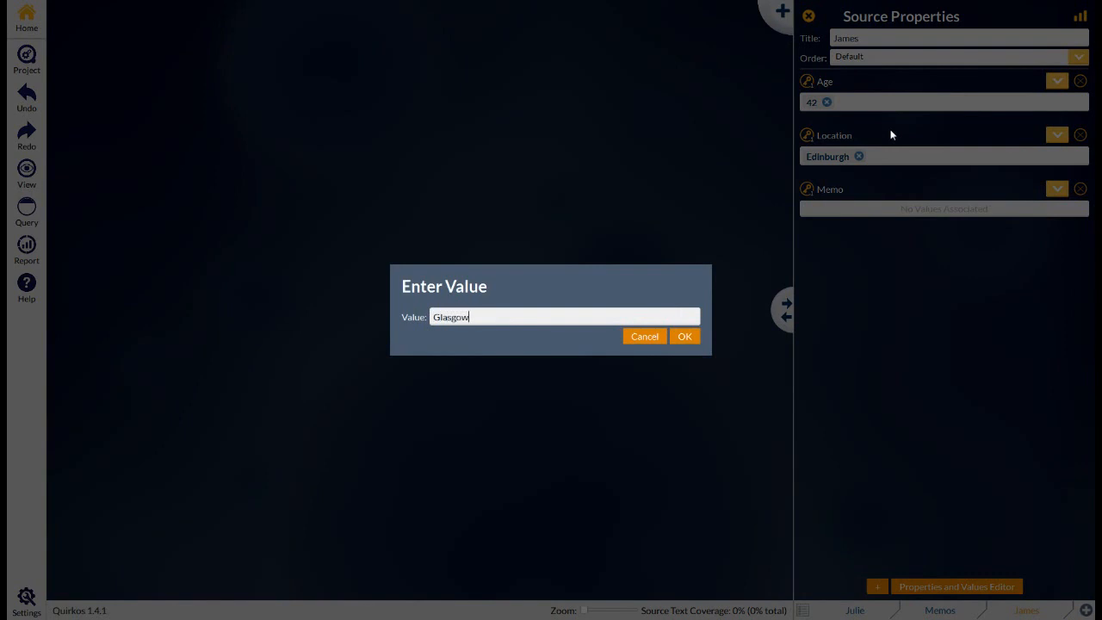
click(686, 337)
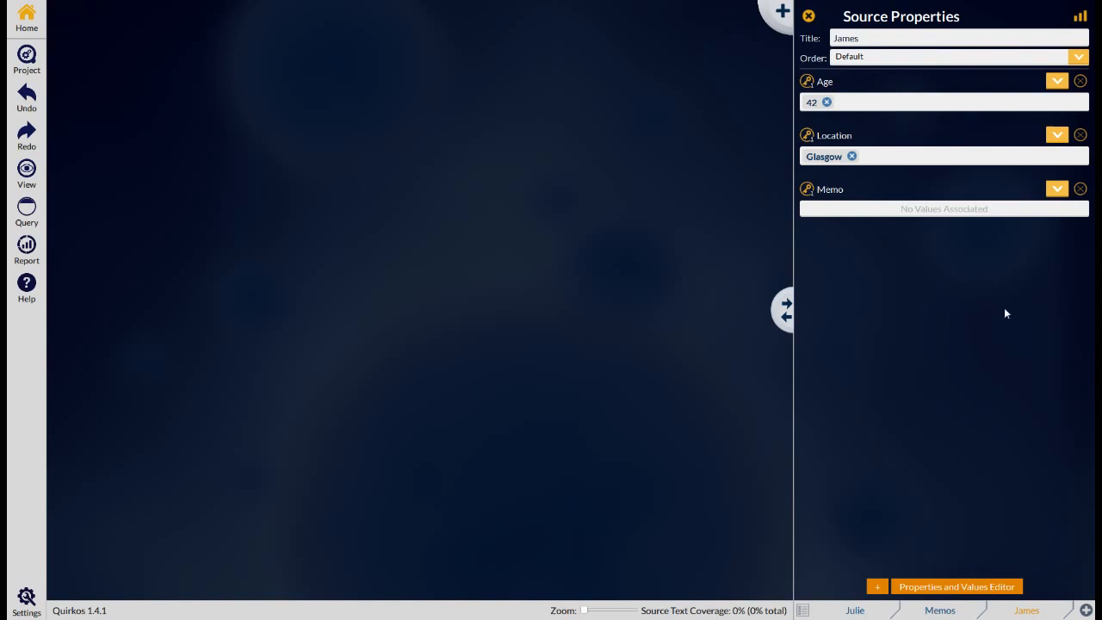
click(809, 15)
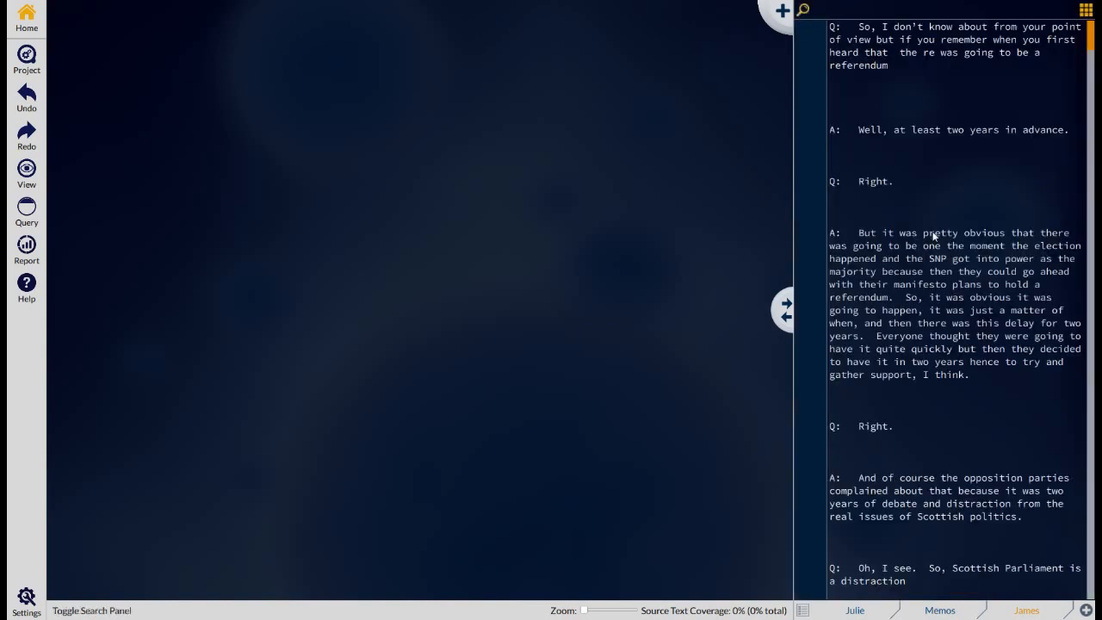
scroll(926, 228, down, 5)
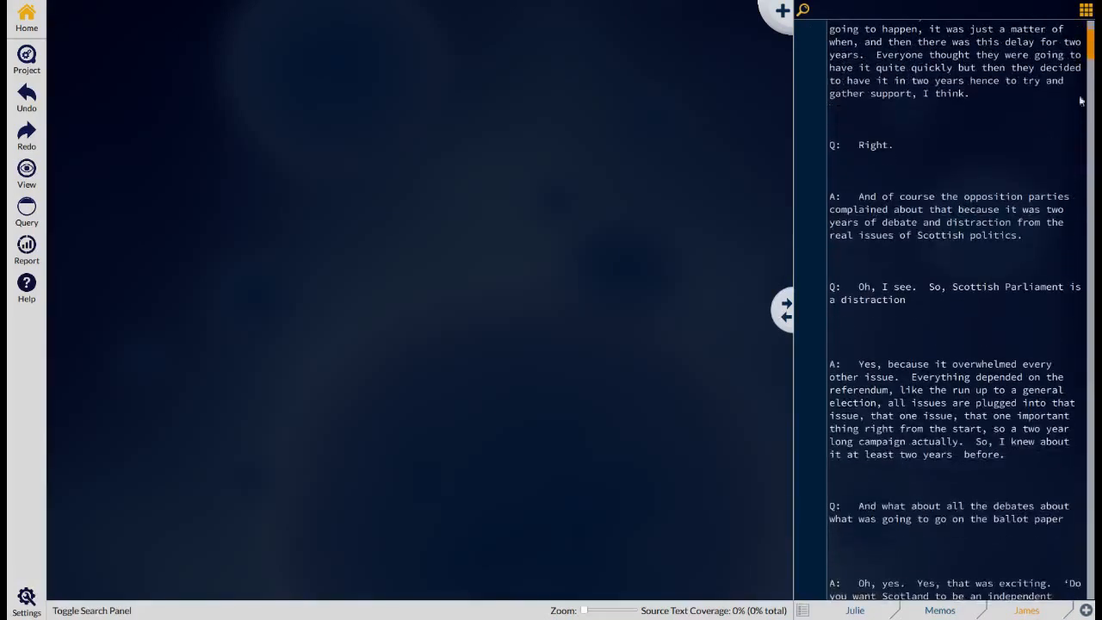
mouse_move(1091, 49)
mouse_down()
mouse_move(1091, 166)
mouse_move(1091, 59)
mouse_up()
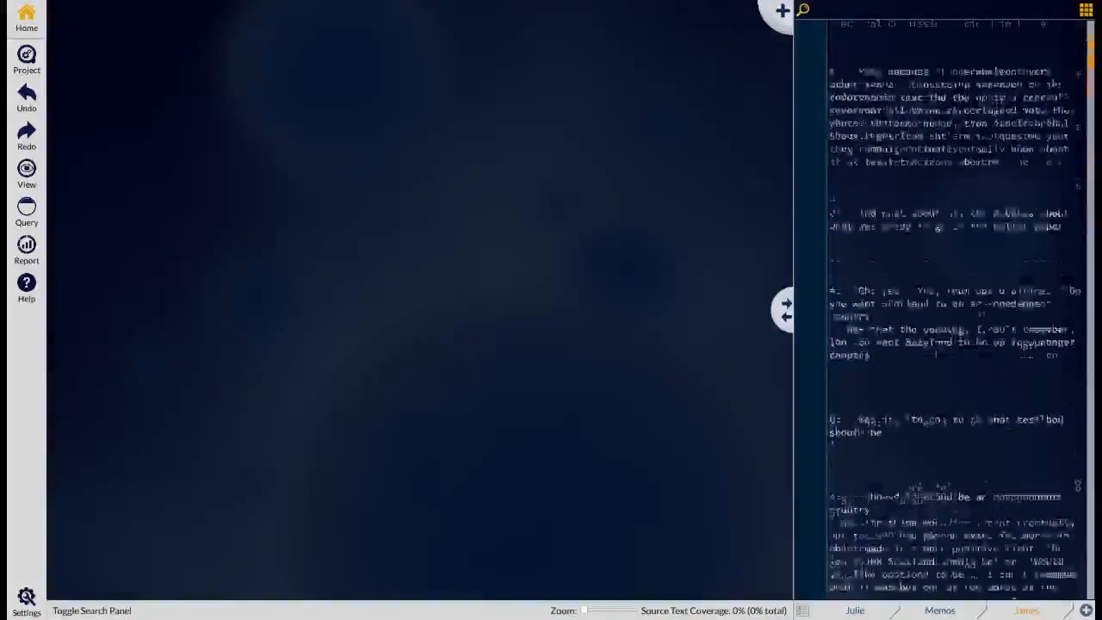
- Edit the Memos source's text to add "And I can type more" below the existing sentence and save it
click(956, 612)
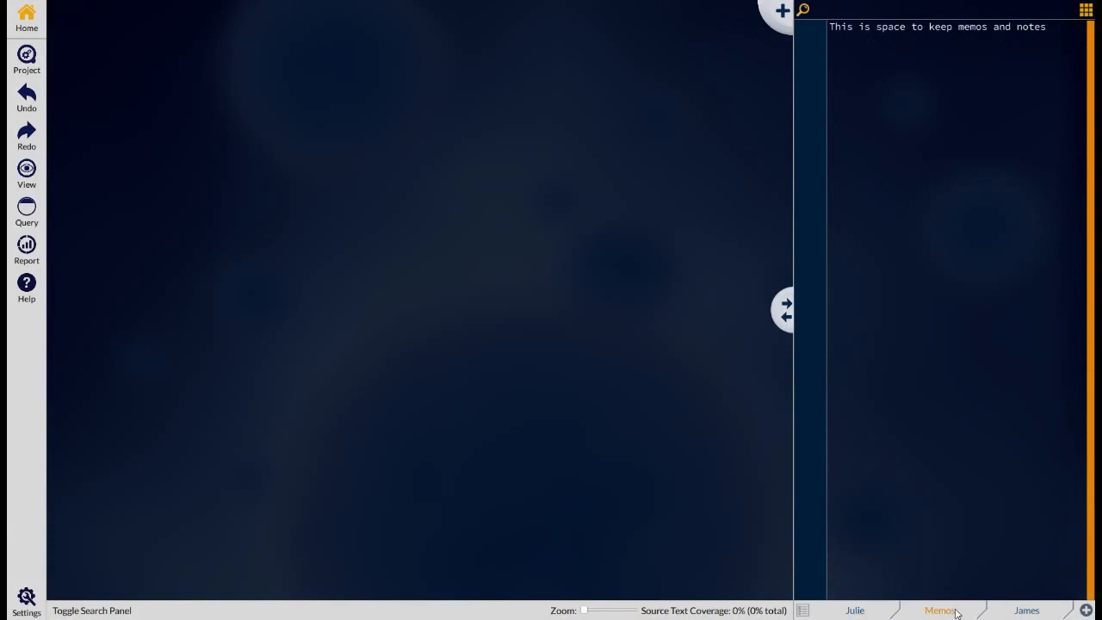
right_click(988, 25)
click(999, 32)
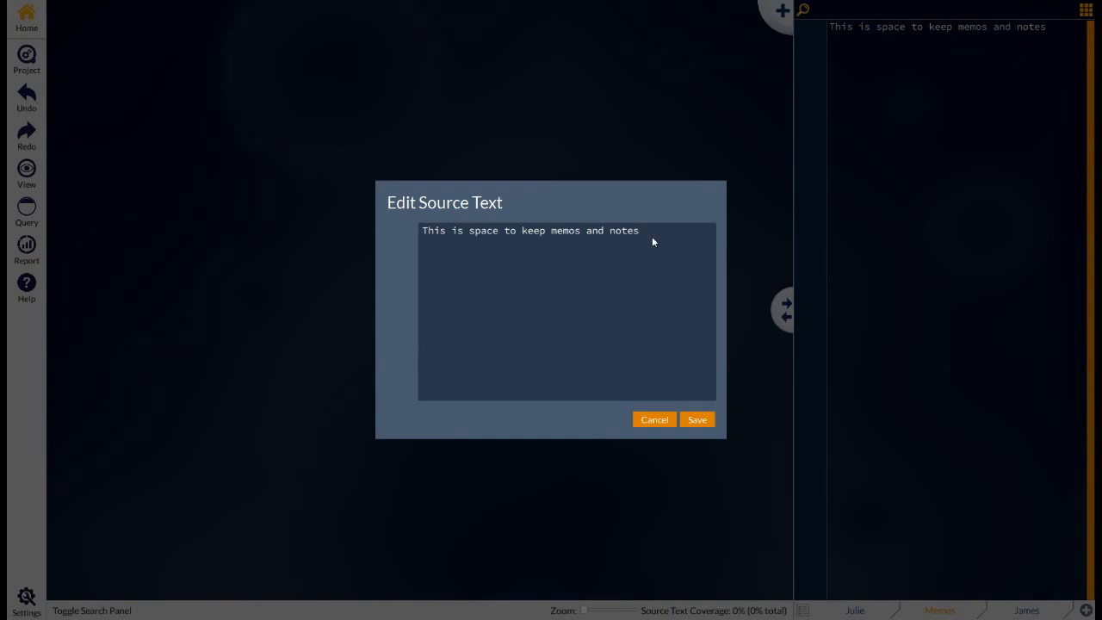
text(And I can type more)
key(Return)
click(696, 419)
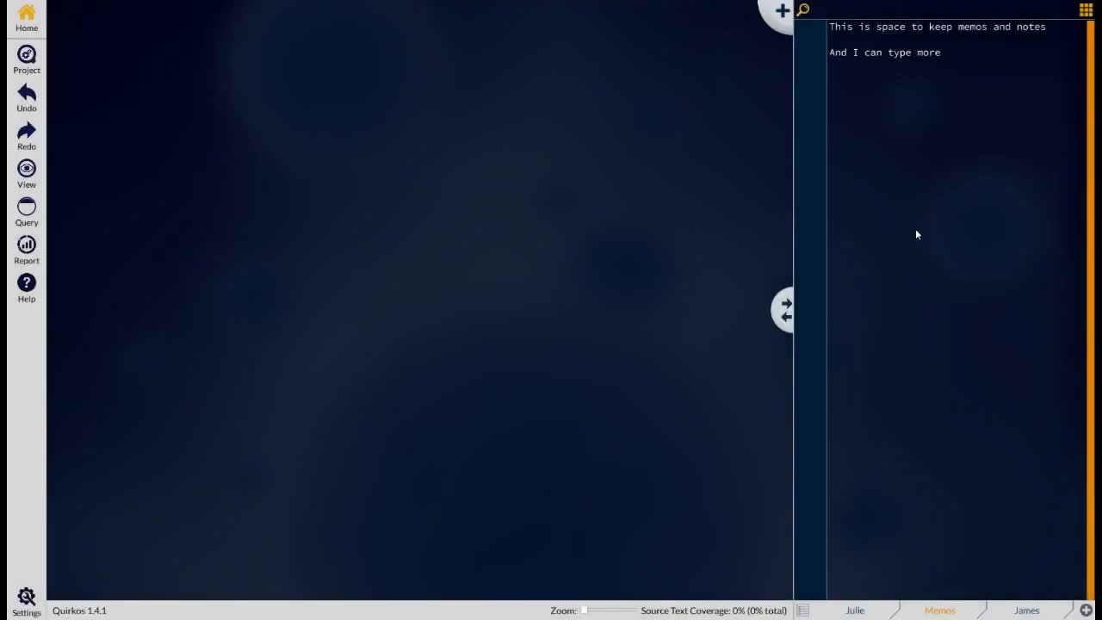
- Show the first interview source and create a quirk titled "Referendum" with the description "The referendum for Scottish independance"
click(855, 609)
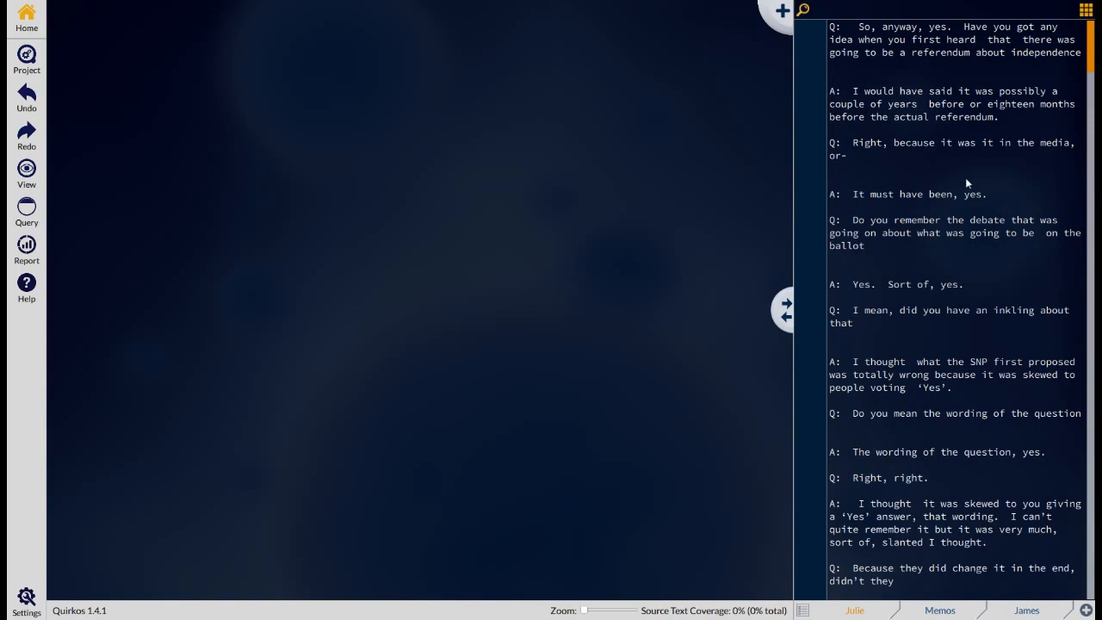
click(775, 17)
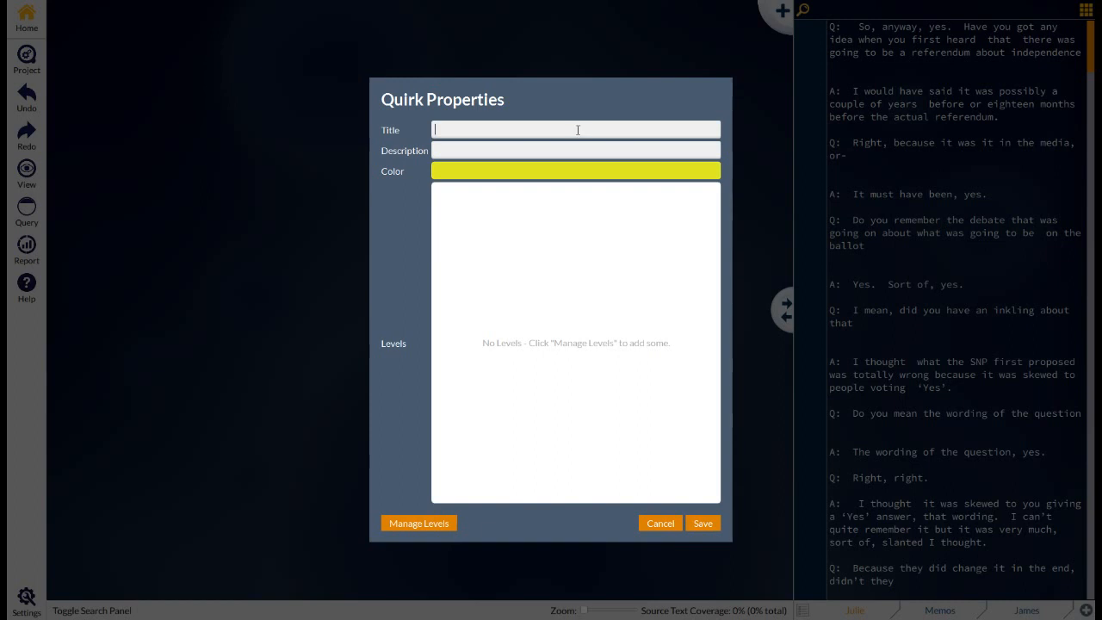
text(Referendum)
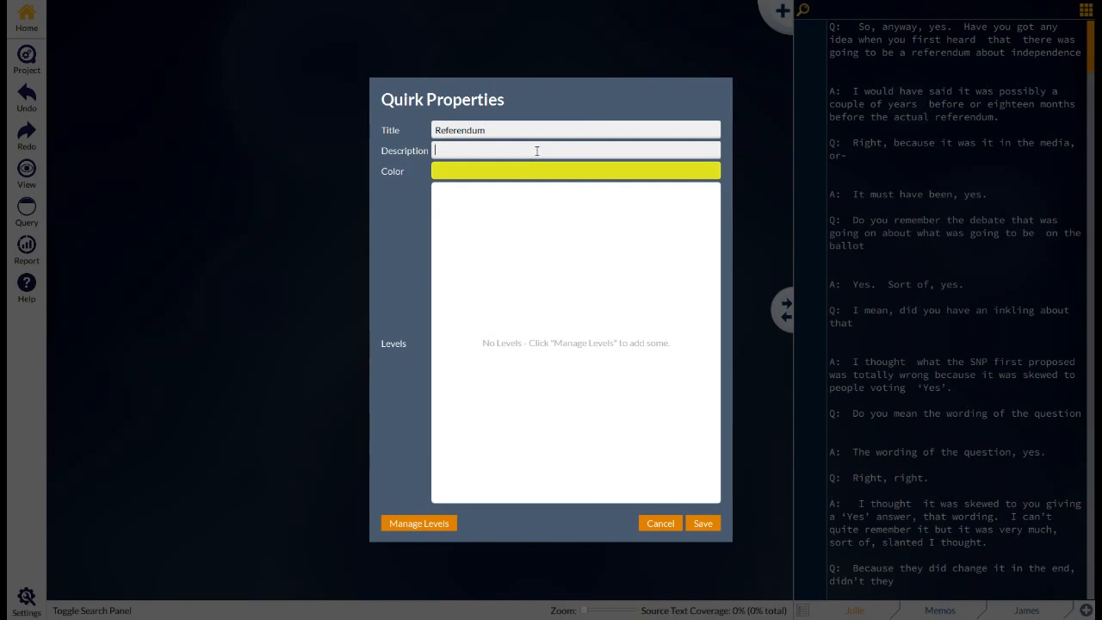
text(The referendum for Scottish independence)
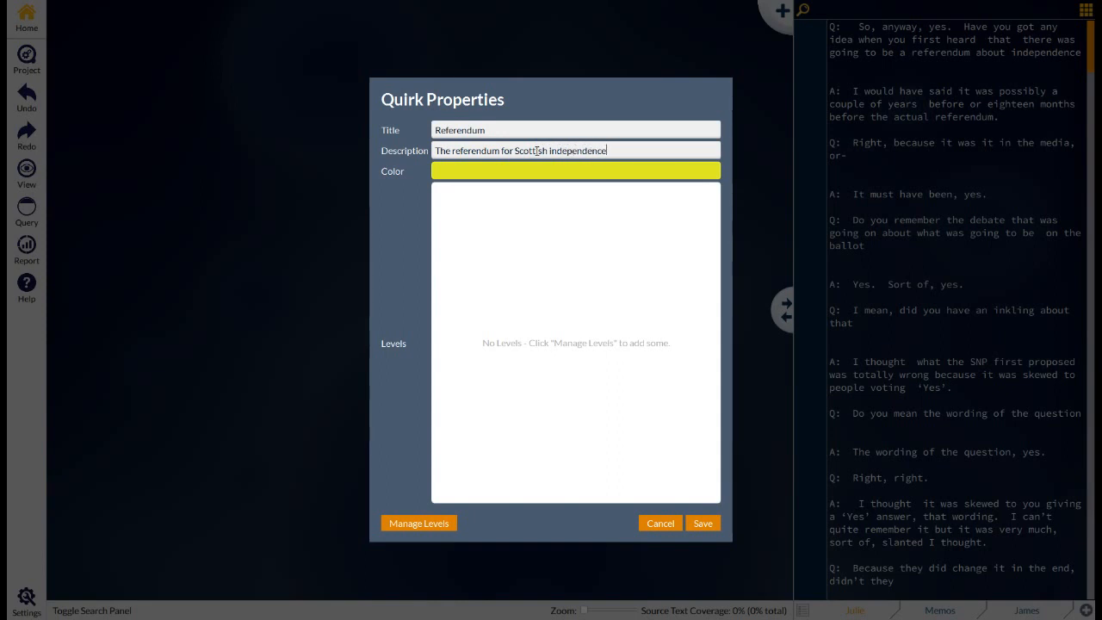
click(593, 151)
key(BackSpace)
text(a)
- Save the Referendum quirk with a light blue color and move it toward the canvas's upper left
click(661, 176)
mouse_move(640, 207)
mouse_down()
mouse_move(564, 218)
mouse_move(605, 249)
mouse_move(573, 237)
mouse_move(562, 223)
mouse_move(571, 209)
mouse_move(554, 203)
mouse_move(584, 205)
mouse_move(584, 260)
mouse_up()
click(645, 419)
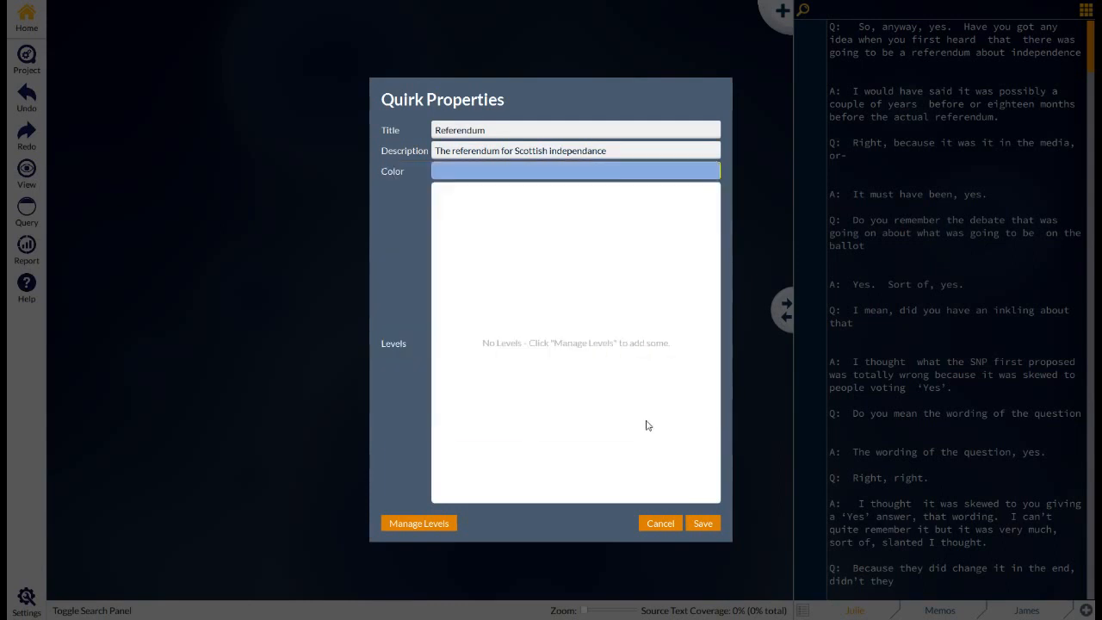
click(703, 524)
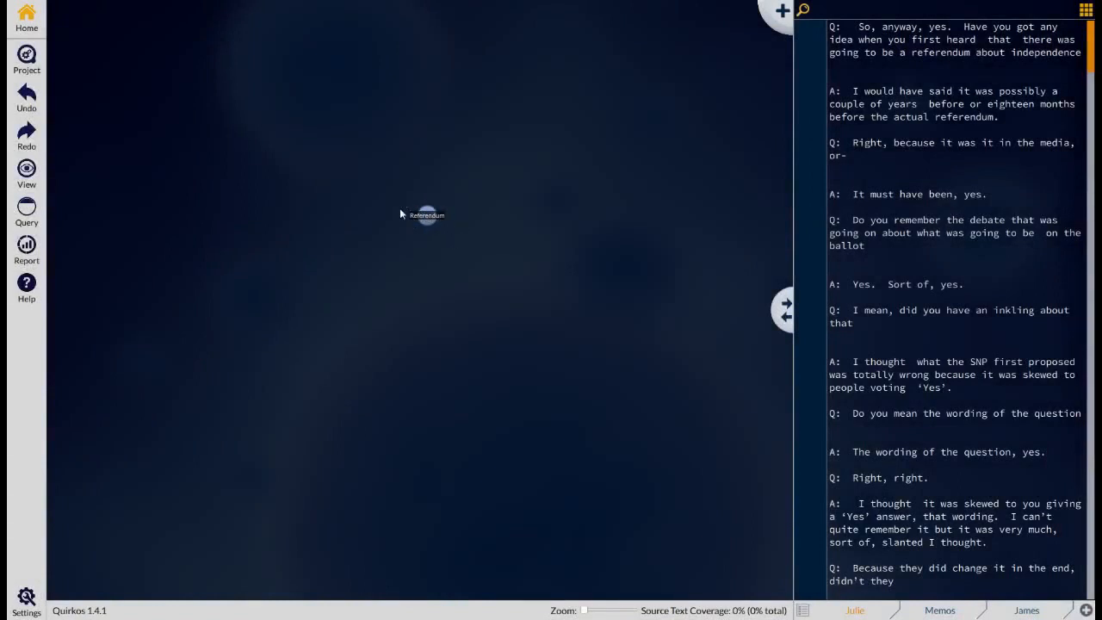
drag(426, 218, 318, 155)
- Create another quirk titled "Wording" with the description "How the question was going to be worded"
click(783, 12)
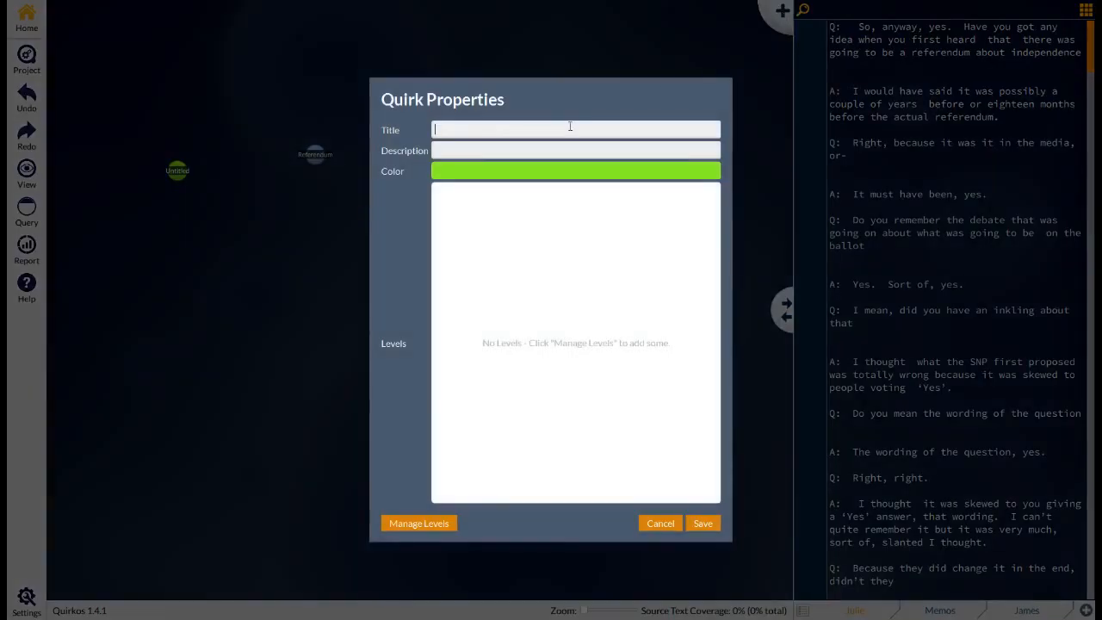
text(Wor)
text(ding)
text(How the)
text( question was go)
text(ing to be worde)
text(d)
- Change the Wording quirk's color to turquoise green and save the quirk
click(570, 174)
click(591, 217)
click(583, 197)
click(604, 204)
click(603, 198)
click(635, 415)
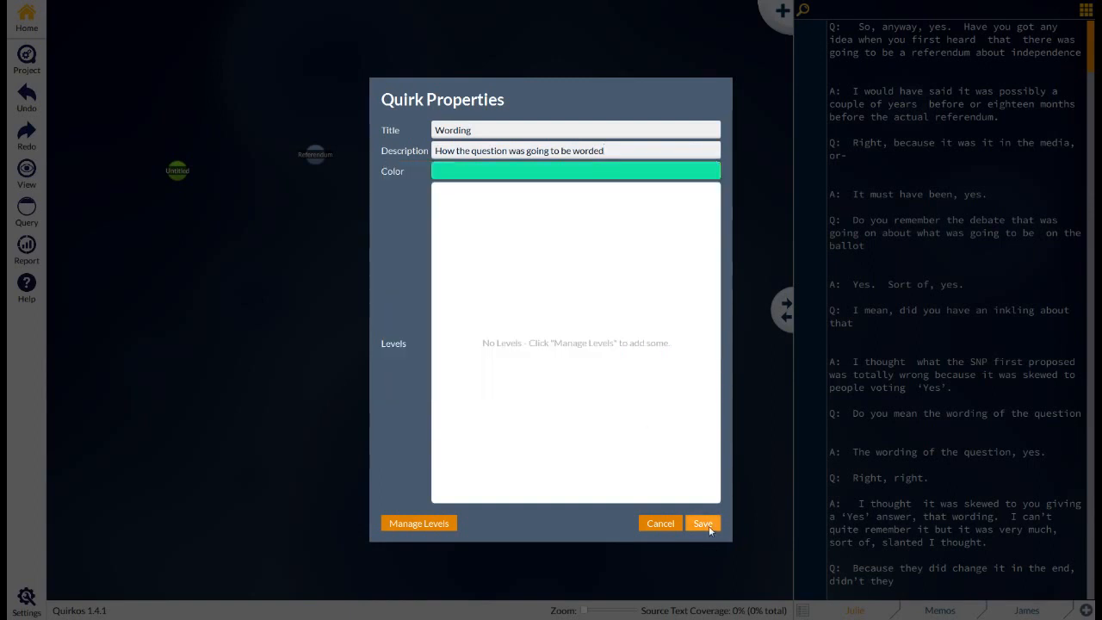
click(709, 524)
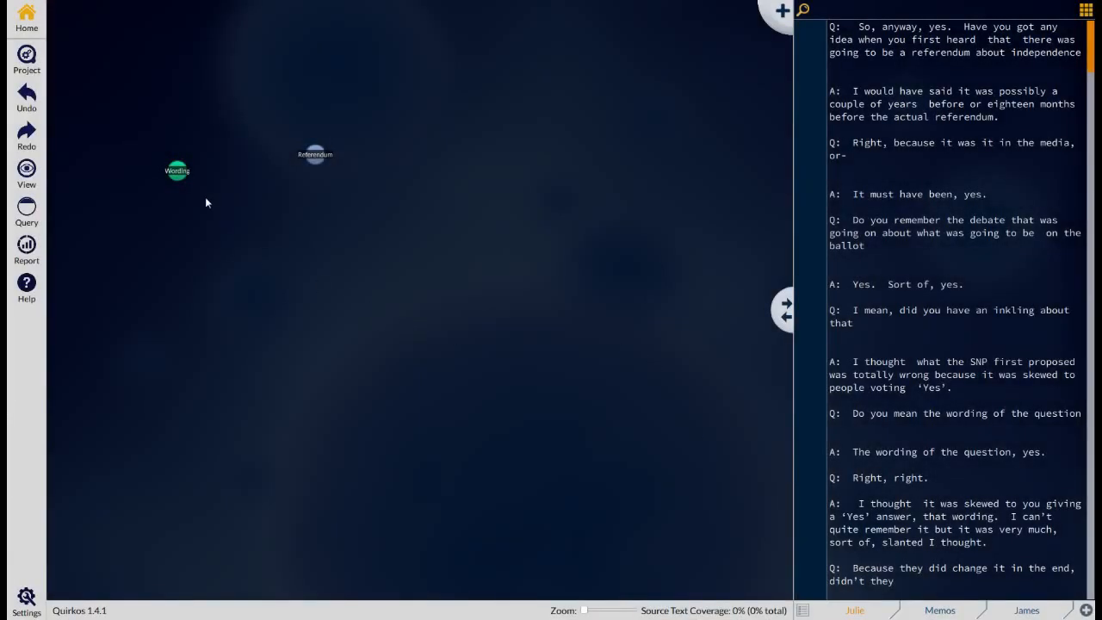
- Move the Wording quirk near Referendum and make it a subcategory of the Referendum quirk
drag(178, 172, 365, 196)
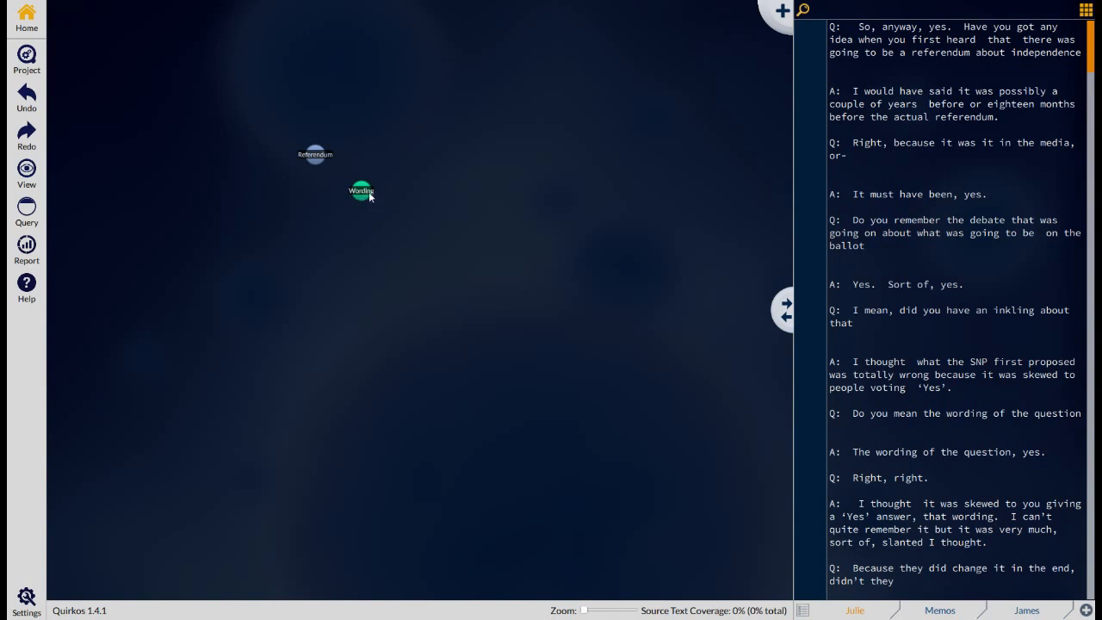
mouse_move(360, 199)
mouse_down()
mouse_move(351, 175)
mouse_move(365, 197)
mouse_up()
drag(369, 194, 317, 160)
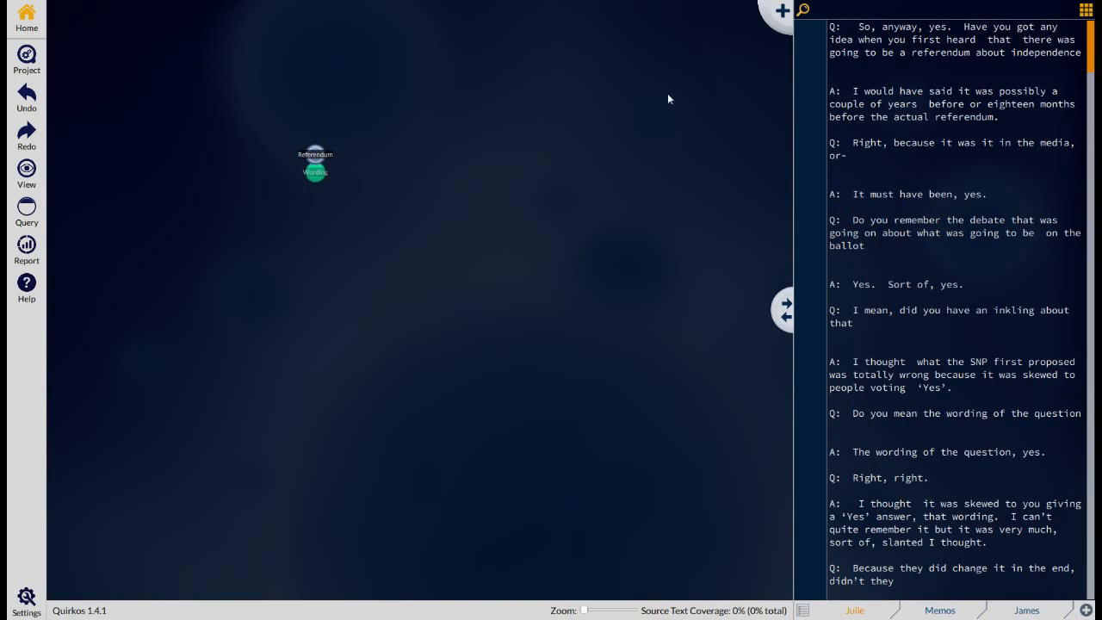
- Create a quirk titled "Timing" and make it a subcategory of the Referendum quirk
click(783, 11)
text(Timing)
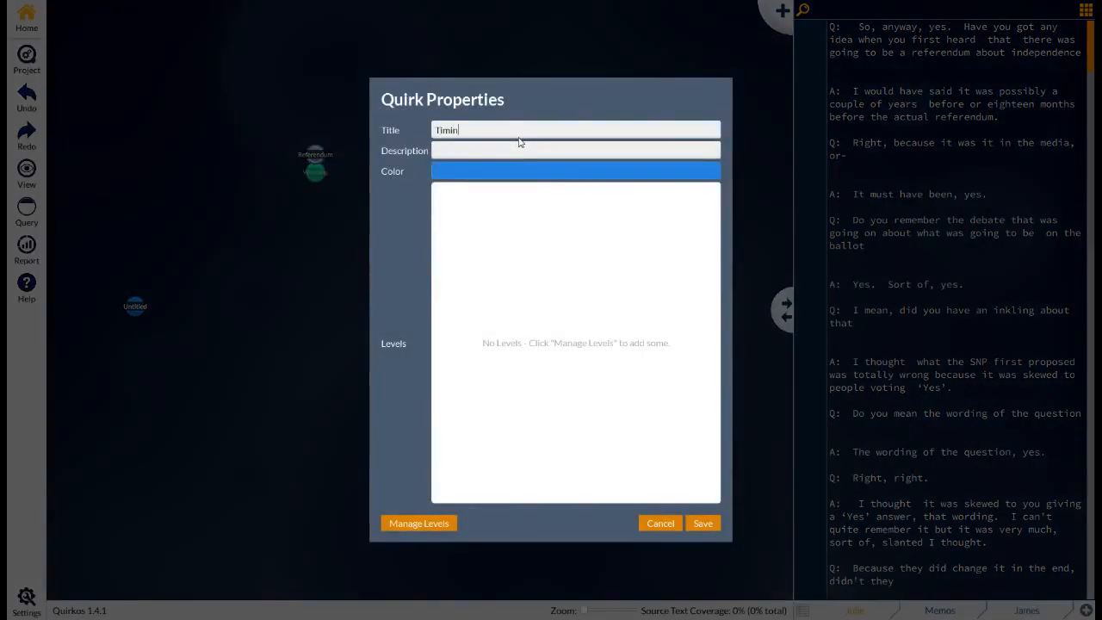
click(702, 524)
drag(135, 308, 322, 152)
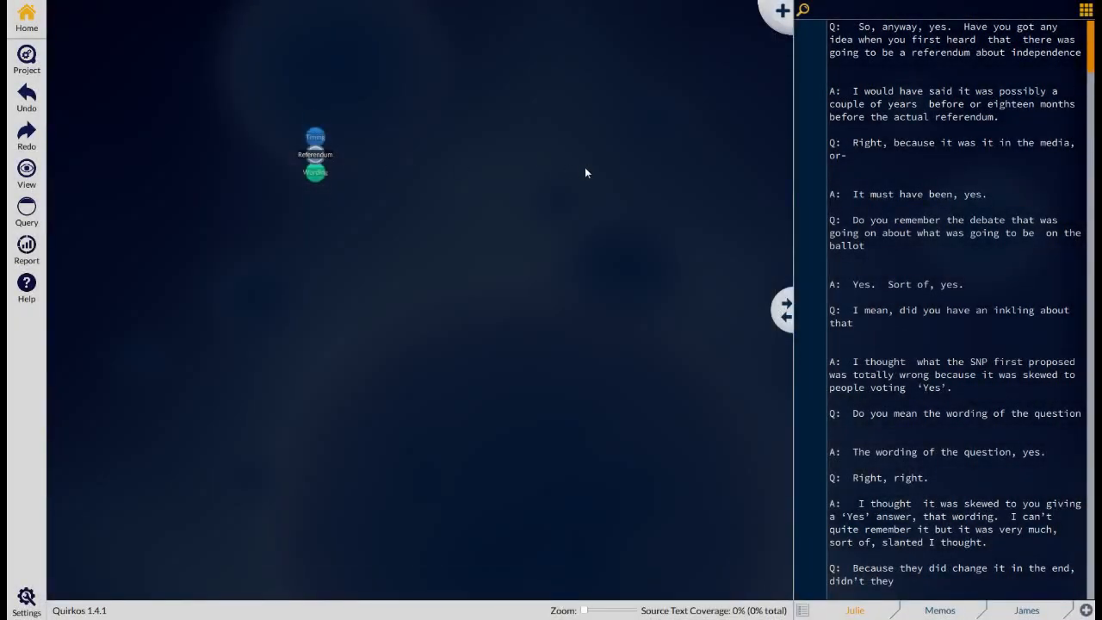
mouse_move(318, 156)
- Create a separate top-level quirk titled "Attitudes" in the empty canvas area, well apart from the Referendum group
drag(586, 614, 612, 613)
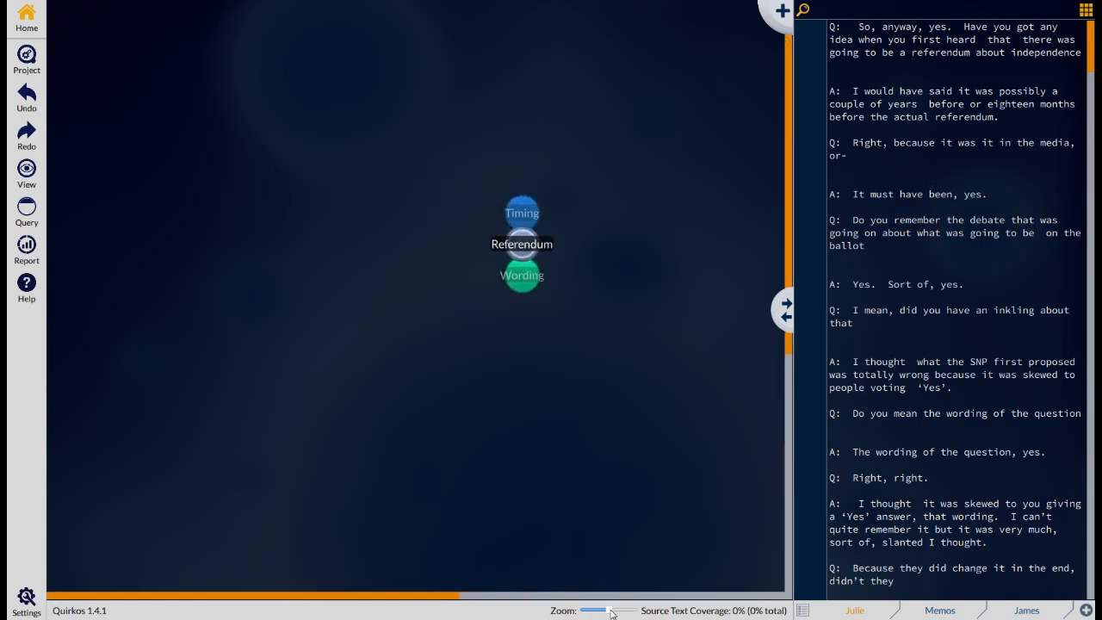
drag(448, 597, 621, 613)
drag(485, 597, 537, 597)
scroll(476, 407, down, 3)
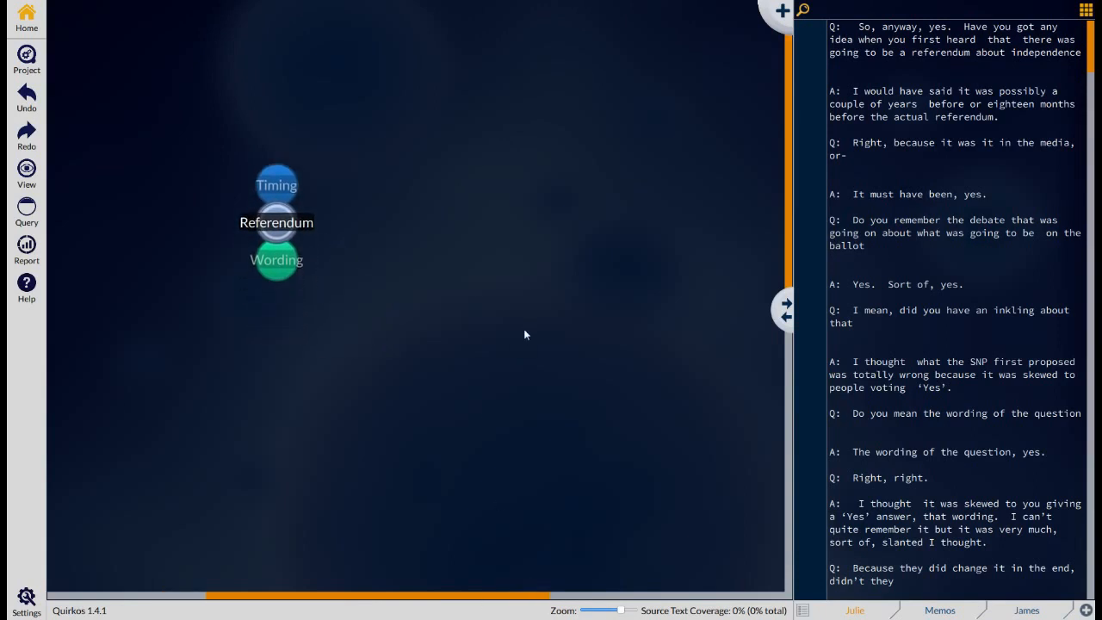
right_click(554, 236)
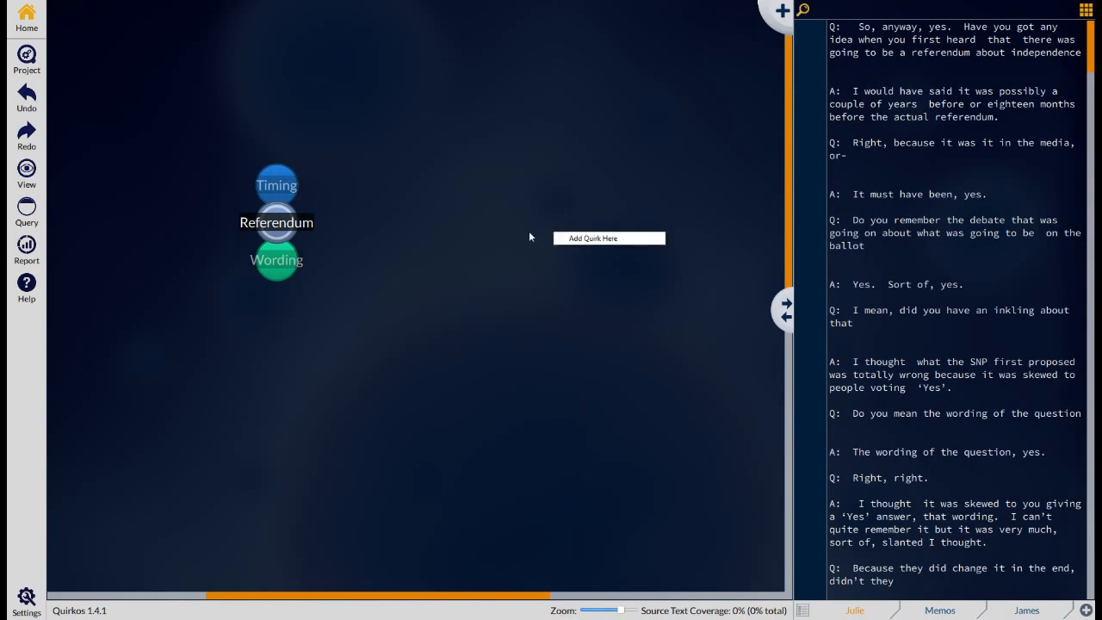
click(594, 238)
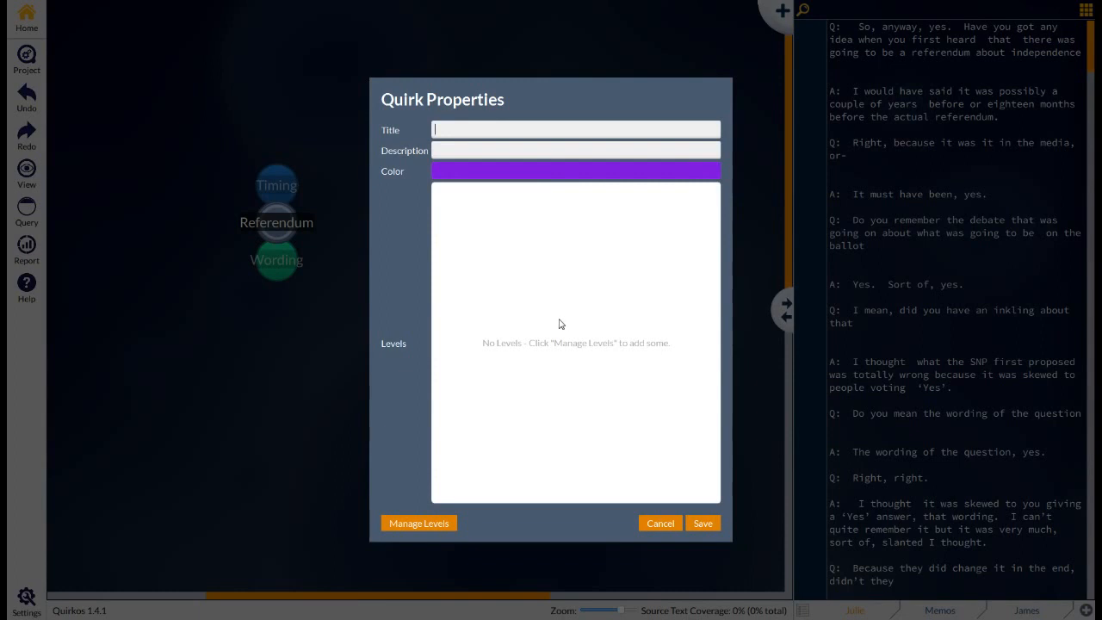
text(Attitudes)
click(713, 525)
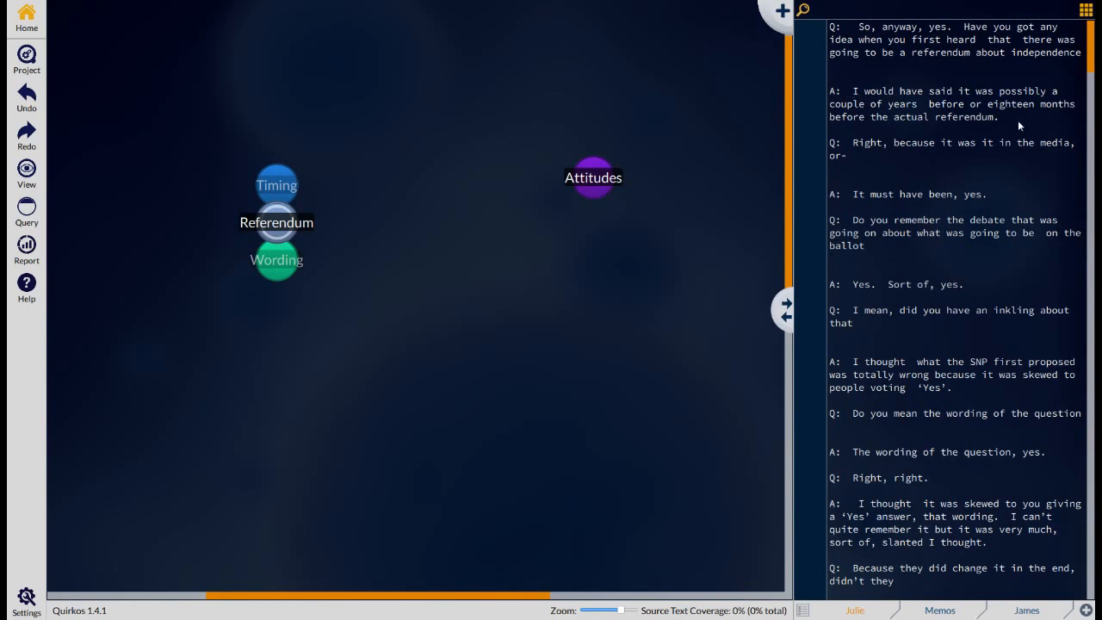
- Code the first interview answer, "I would have said it was possibly a couple of years before", to the Referendum quirk
scroll(1018, 119, down, 3)
scroll(1018, 126, up, 3)
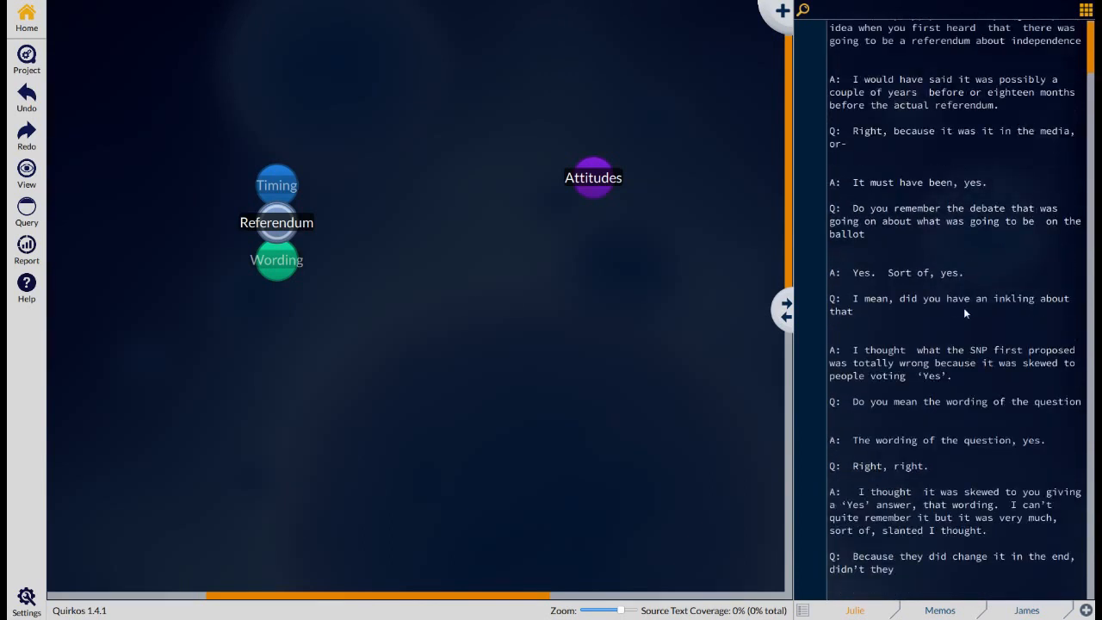
scroll(966, 314, up, 1)
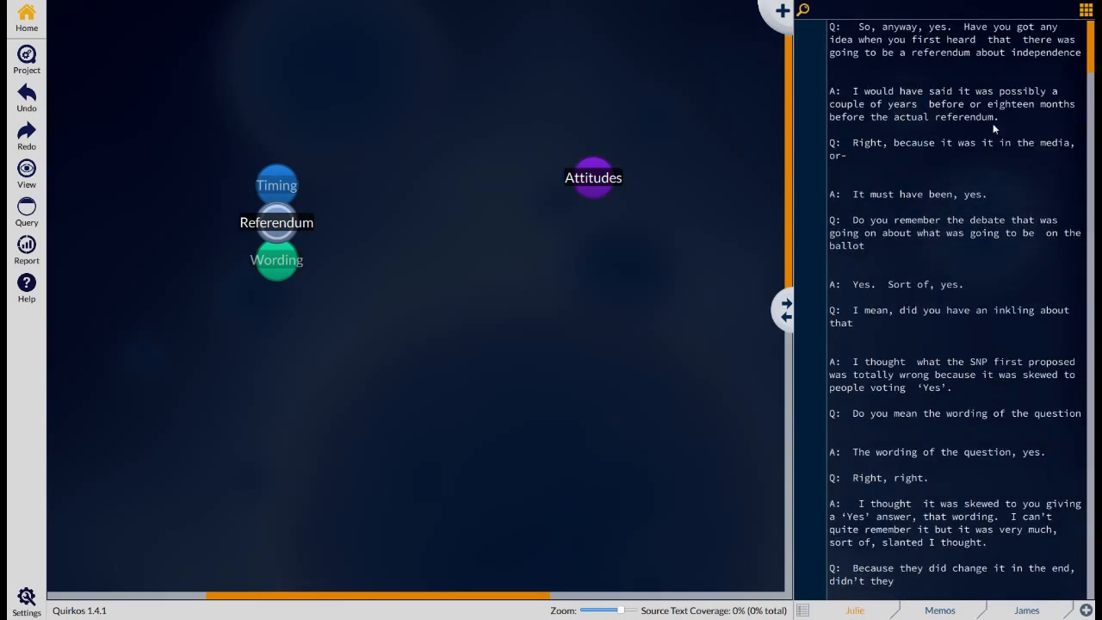
drag(1014, 127, 834, 93)
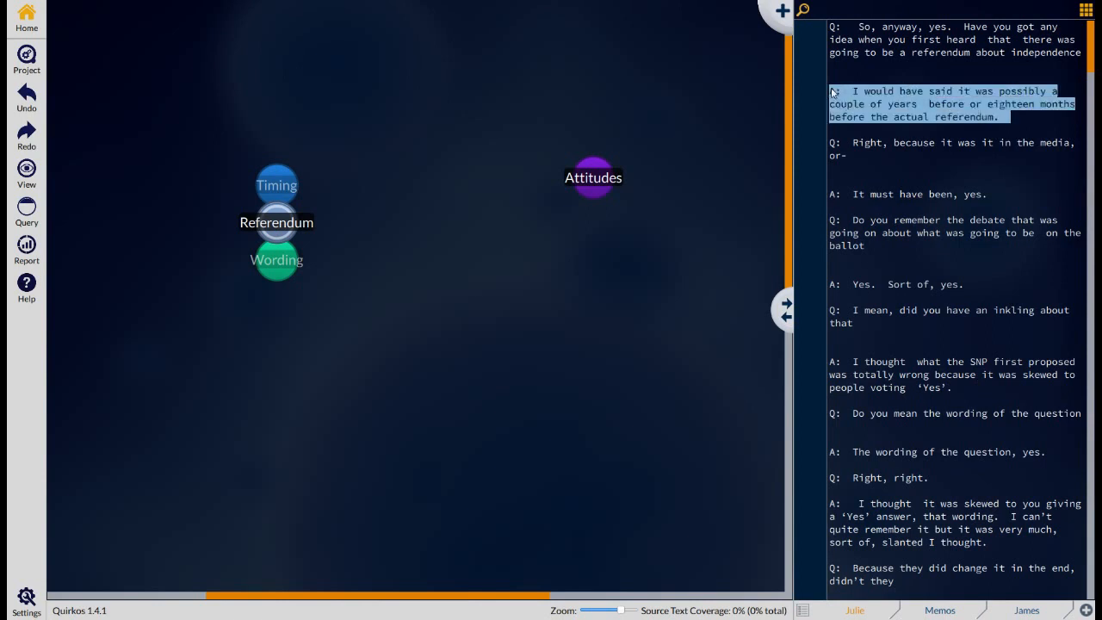
drag(988, 99, 279, 223)
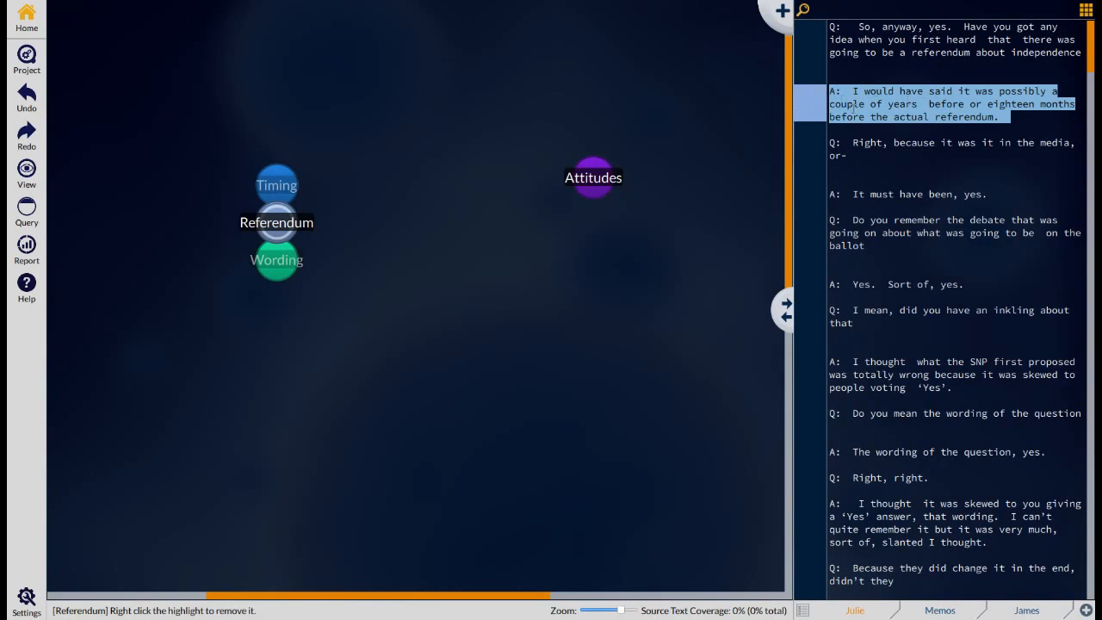
mouse_move(276, 222)
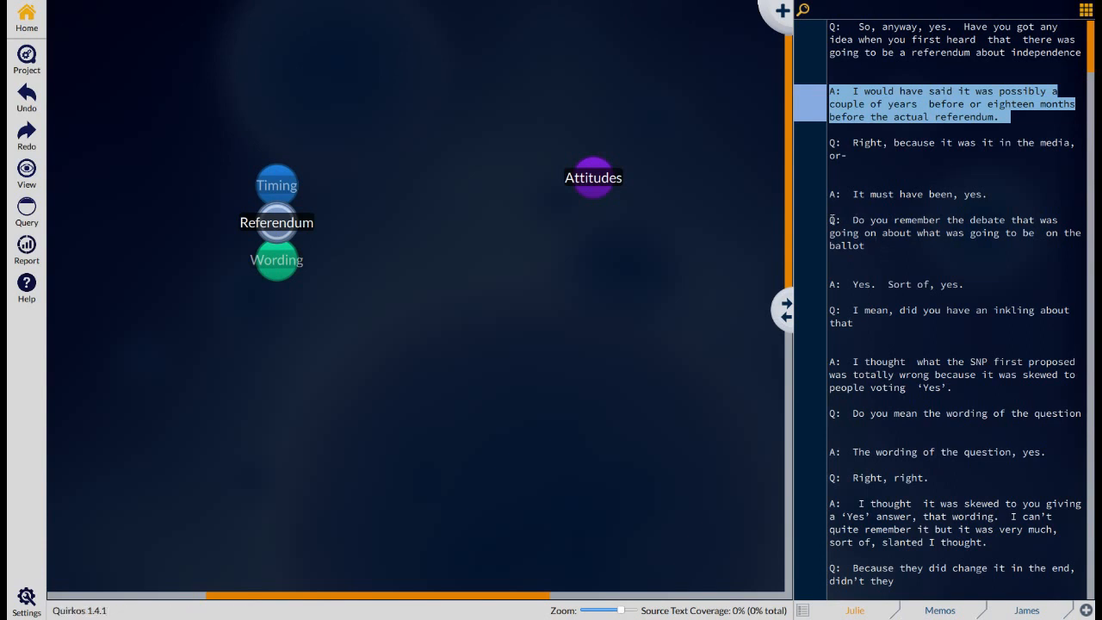
- Code the exchange from "Do you remember the debate" through "sort of, slanted I thought." to the Wording quirk
drag(841, 232, 1024, 556)
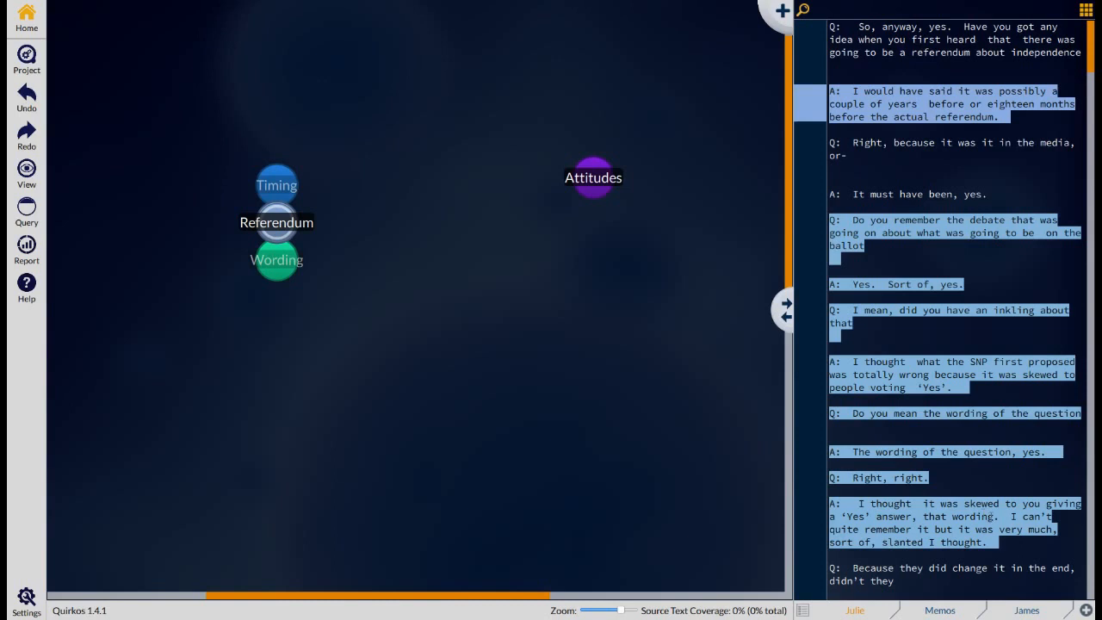
drag(996, 516, 276, 285)
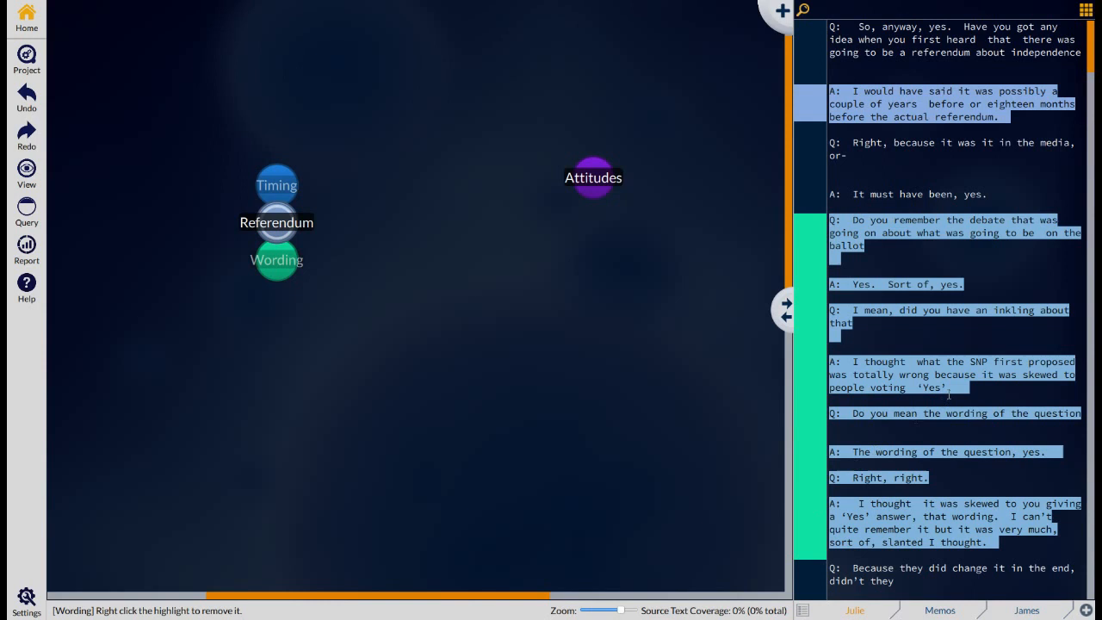
click(929, 340)
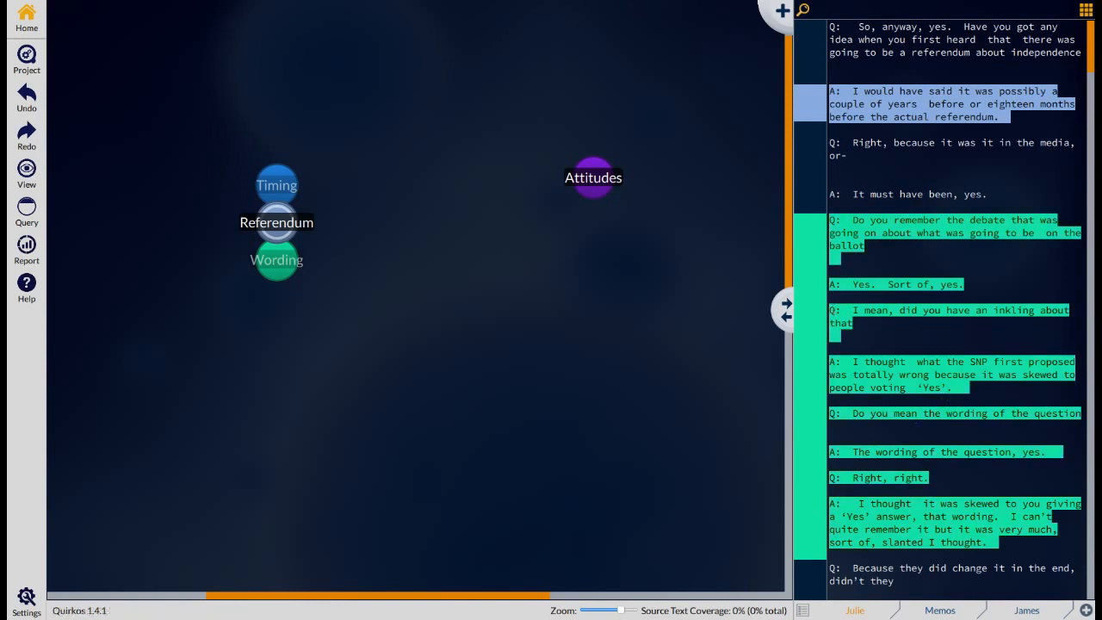
- Code the overlapping passage from "I mean, did you have an inkling" through "The wording of the question, yes." to the Referendum quirk
drag(967, 374, 269, 232)
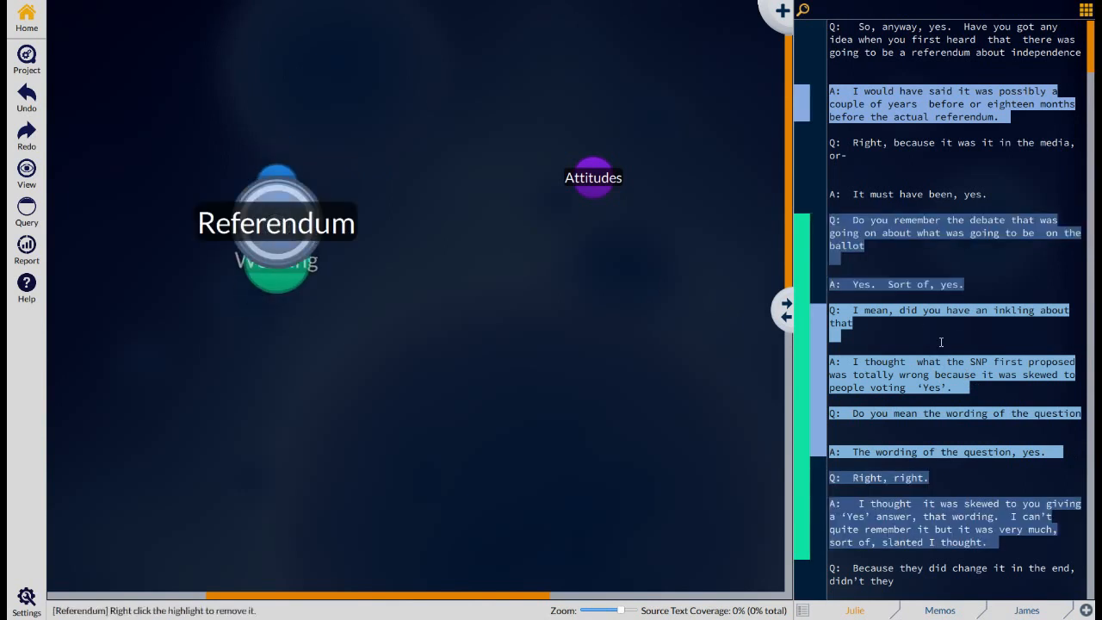
mouse_move(294, 216)
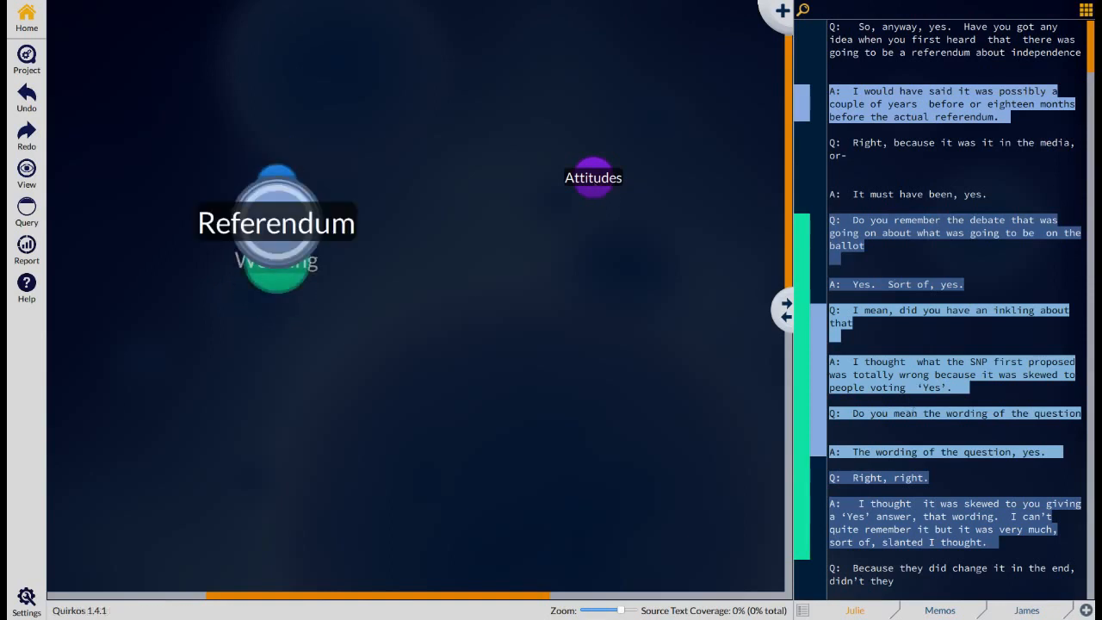
- Code the passage from "I thought it was skewed to you giving" through "didn't they" to the Attitudes quirk
scroll(926, 435, down, 4)
drag(926, 438, 830, 416)
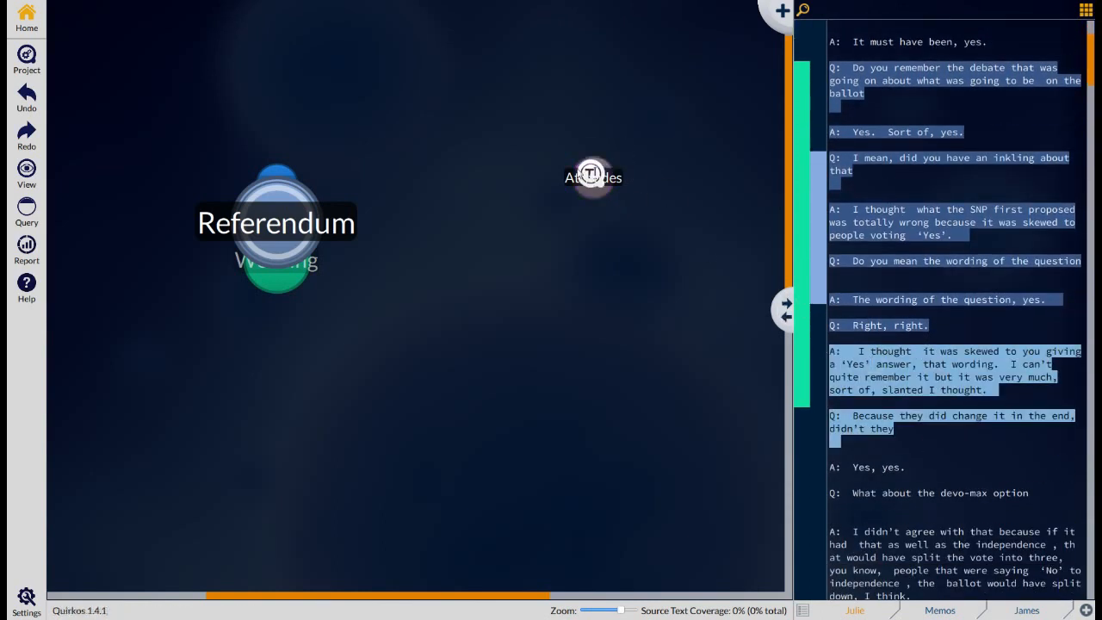
drag(590, 173, 593, 177)
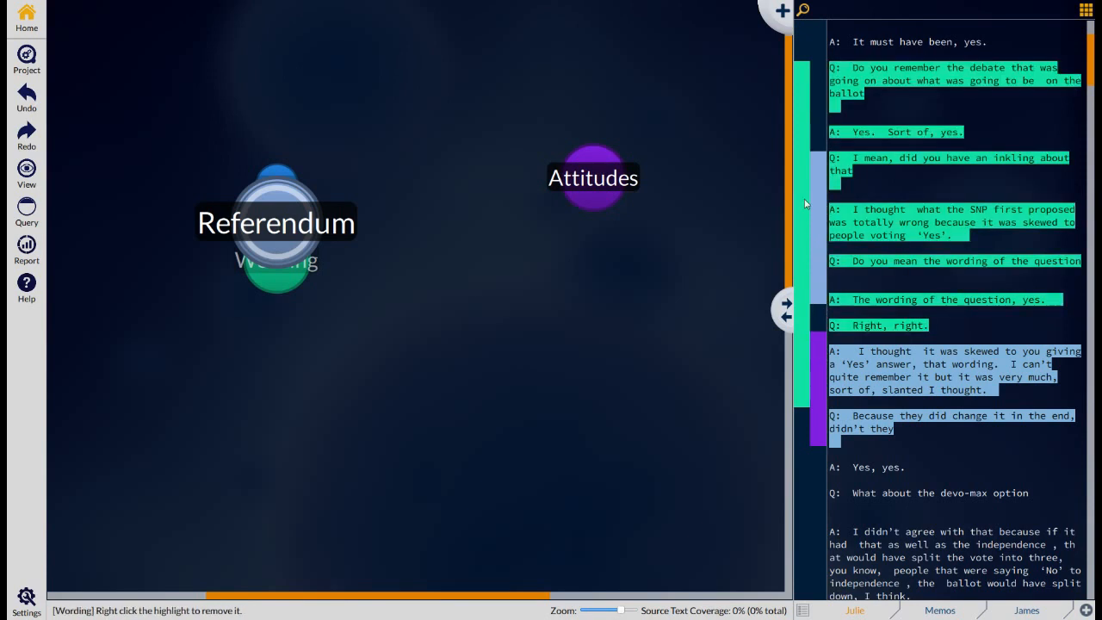
- Undo the last coding to Attitudes and redo it
click(37, 101)
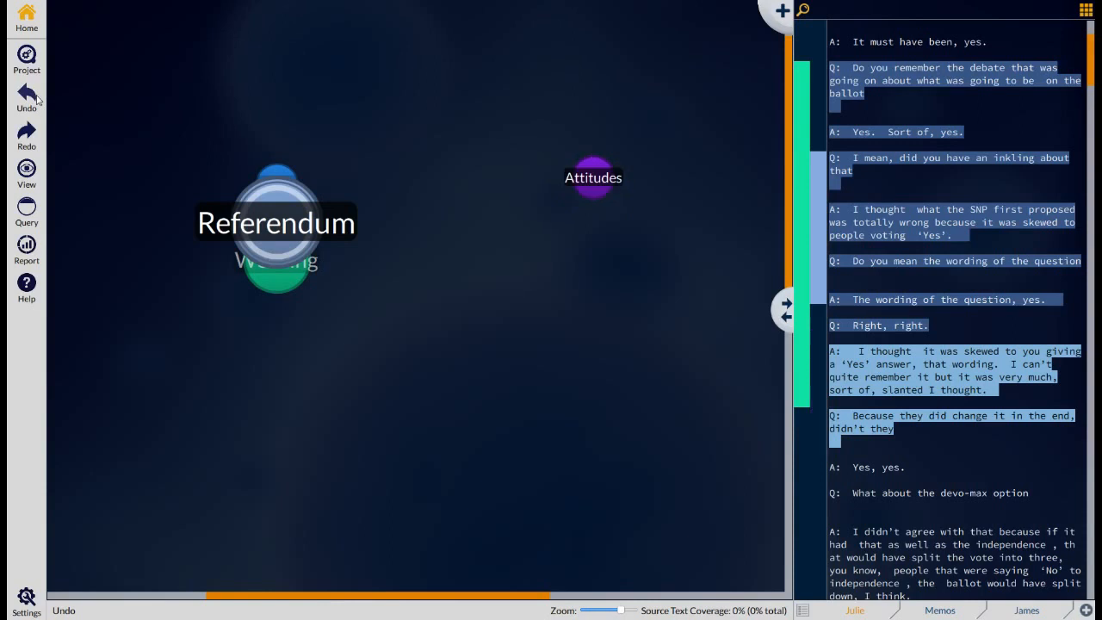
click(27, 132)
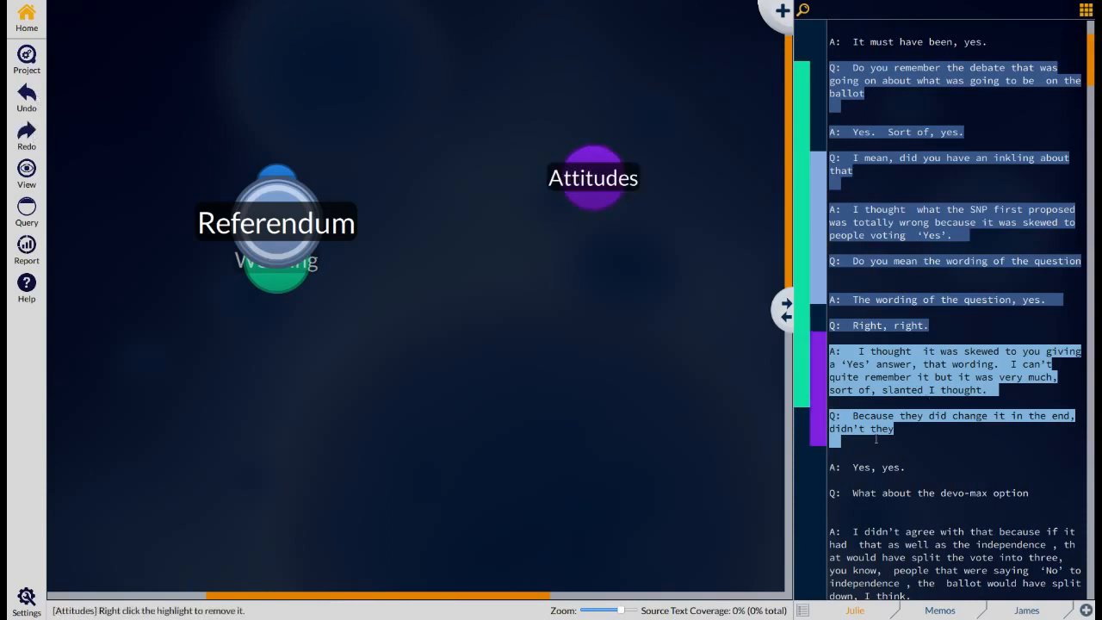
- Remove the Referendum highlight that overlaps the Wording passage, and undo the removal
right_click(819, 219)
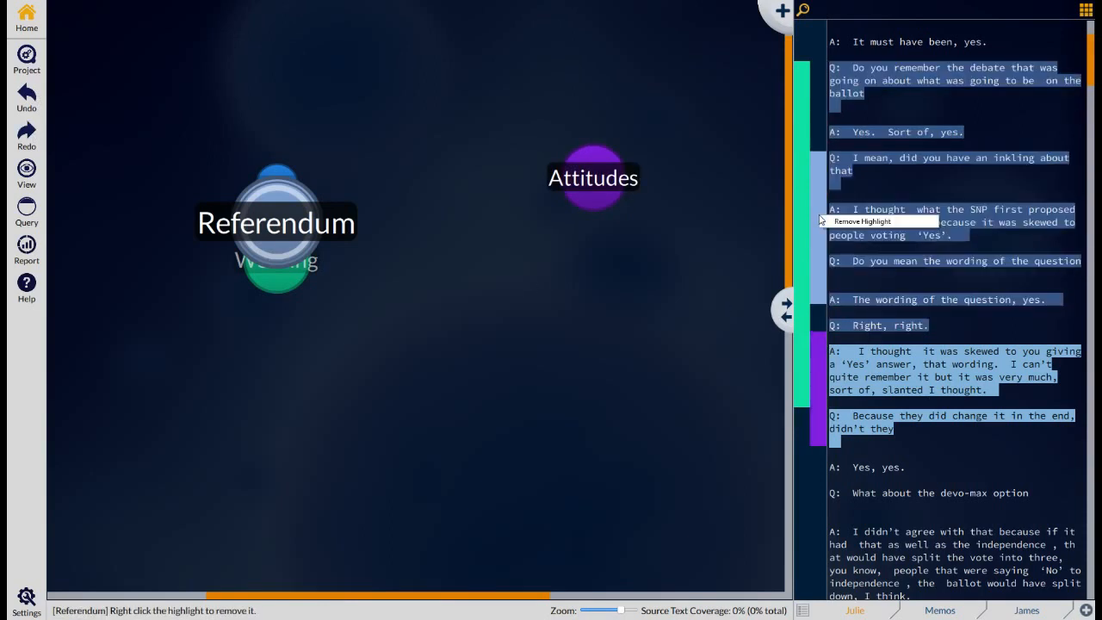
click(848, 221)
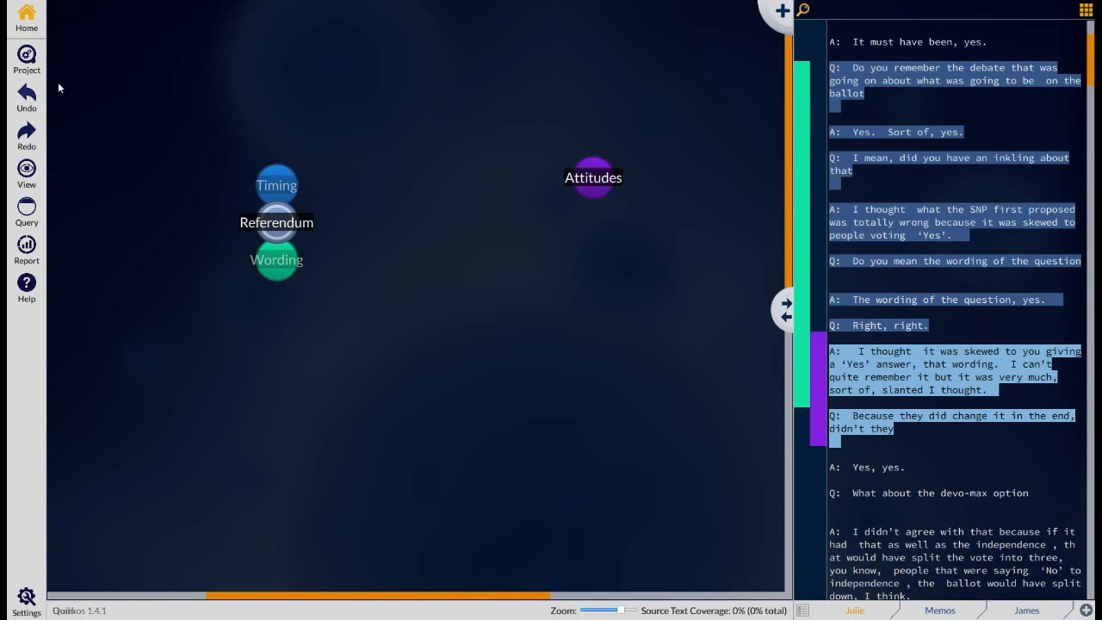
click(31, 97)
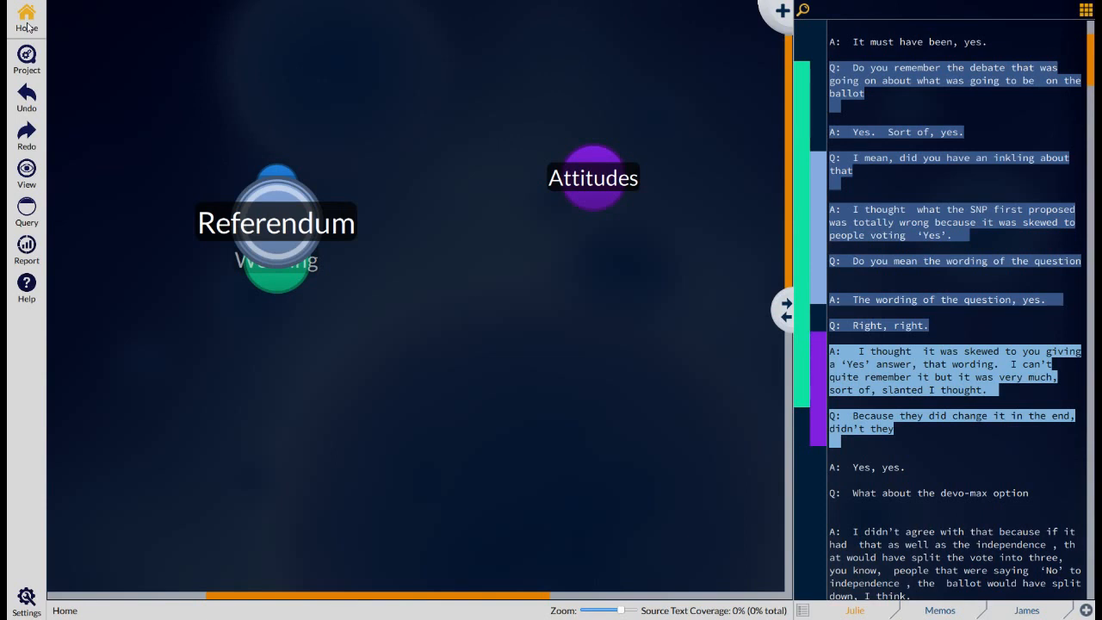
- Move the Referendum quirk group slightly closer to Attitudes and view the project's save and export options
drag(300, 235, 383, 257)
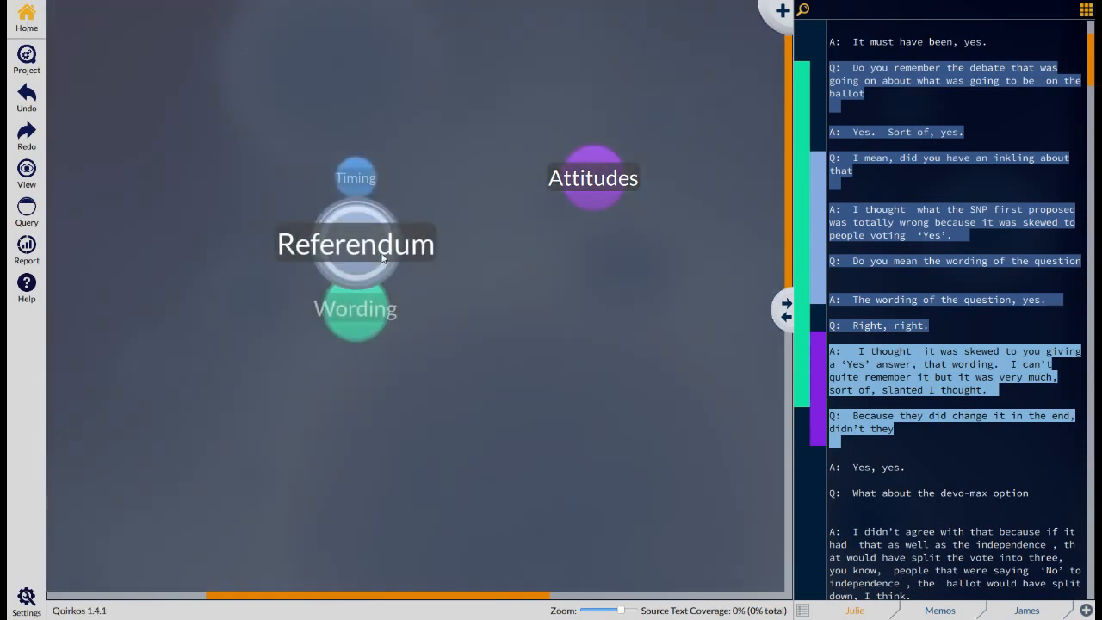
click(26, 56)
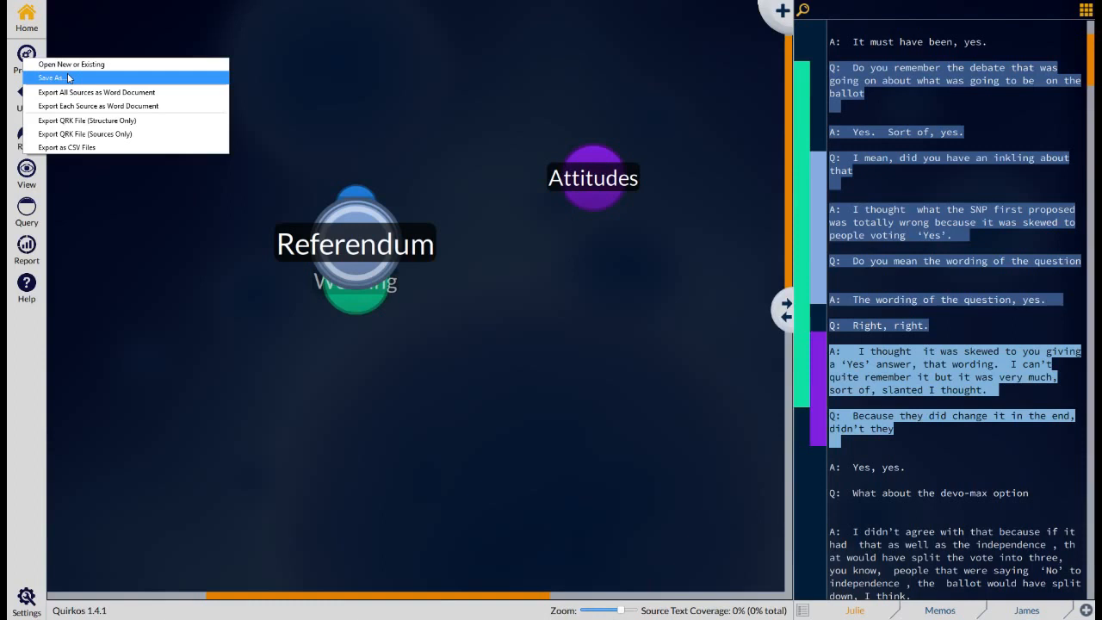
click(449, 132)
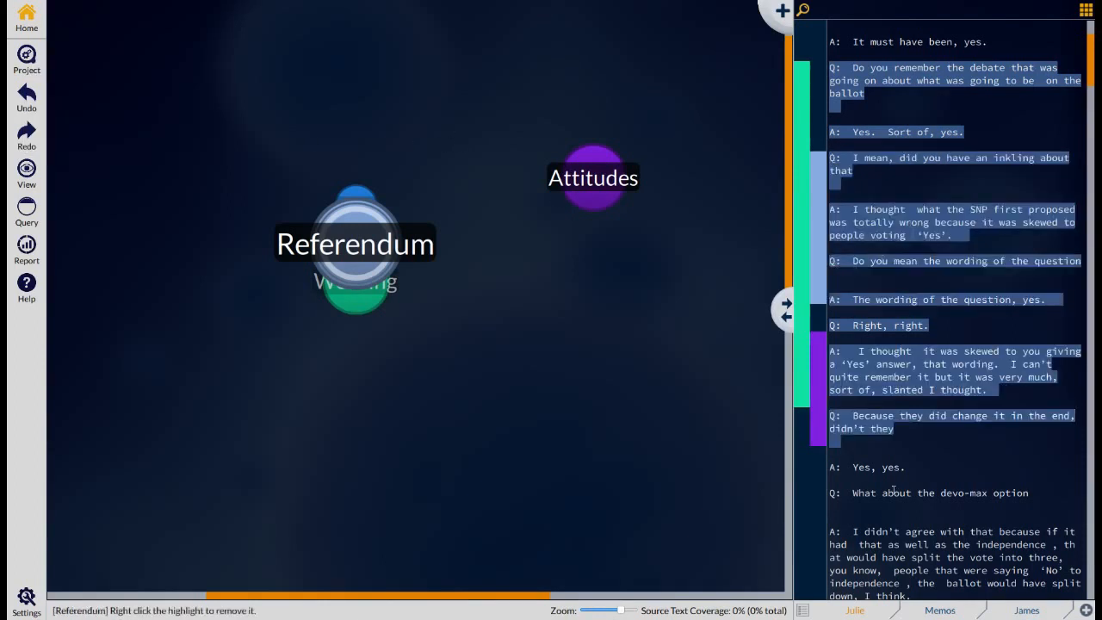
- Show the second interview source and code its opening exchange through "gather support, I think." to the Referendum quirk
click(1050, 613)
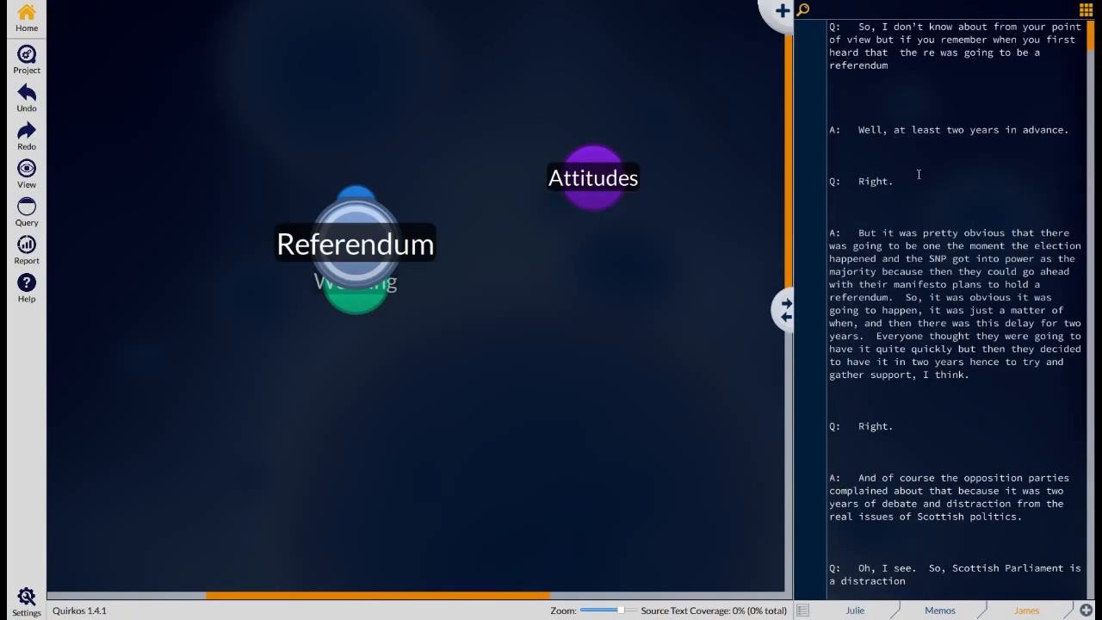
drag(859, 24, 925, 206)
drag(931, 246, 1009, 380)
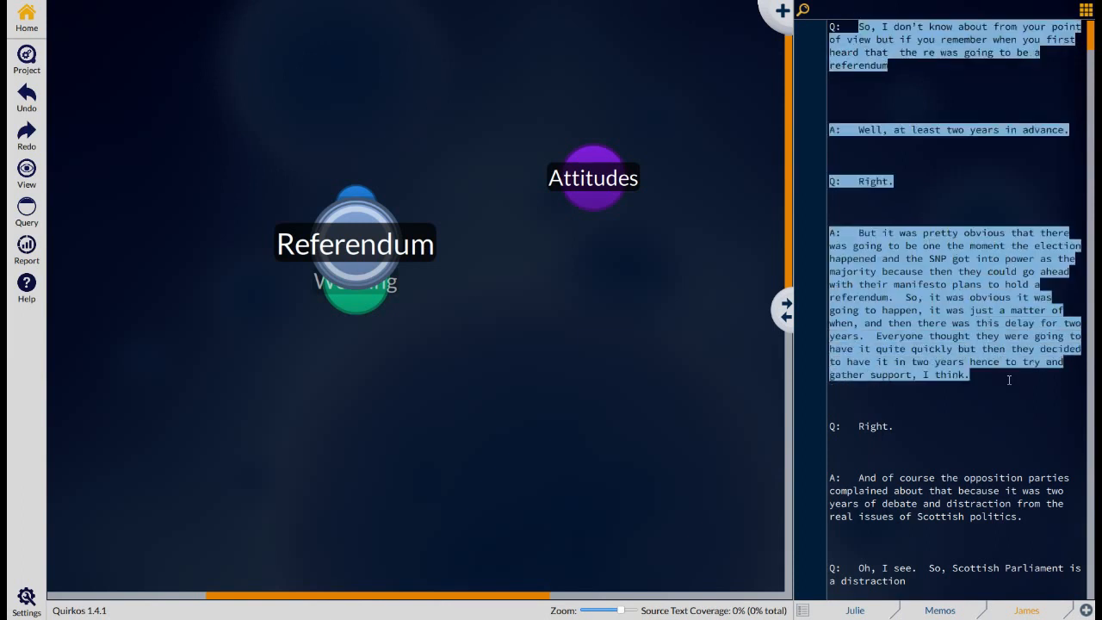
drag(974, 291, 362, 248)
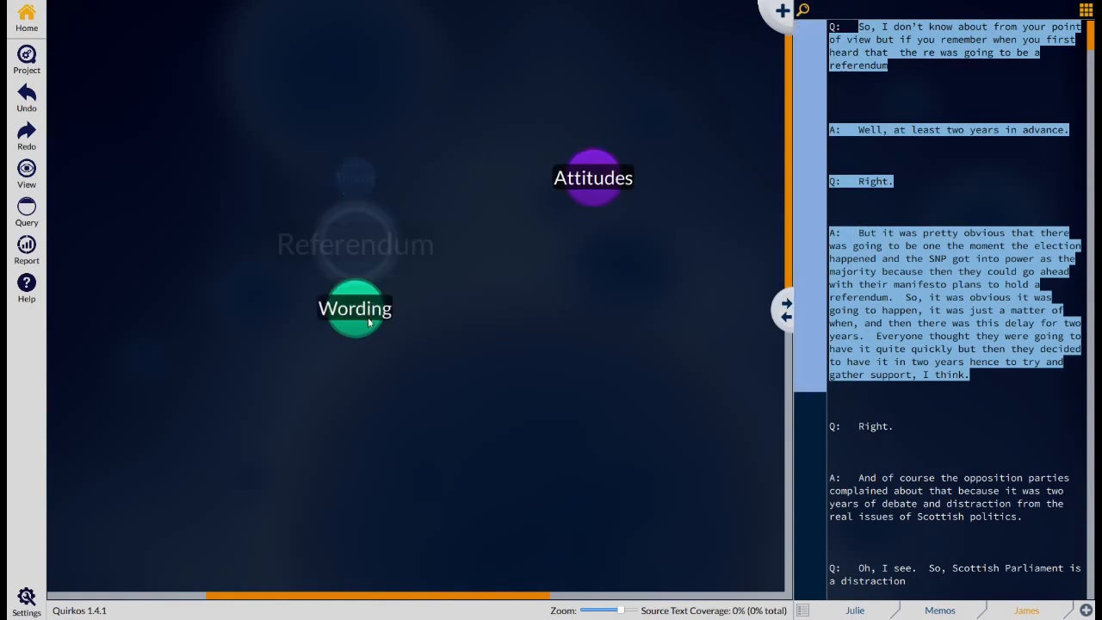
- Code the answer beginning "And of course the opposition parties complained" to the Attitudes quirk
drag(620, 610, 611, 614)
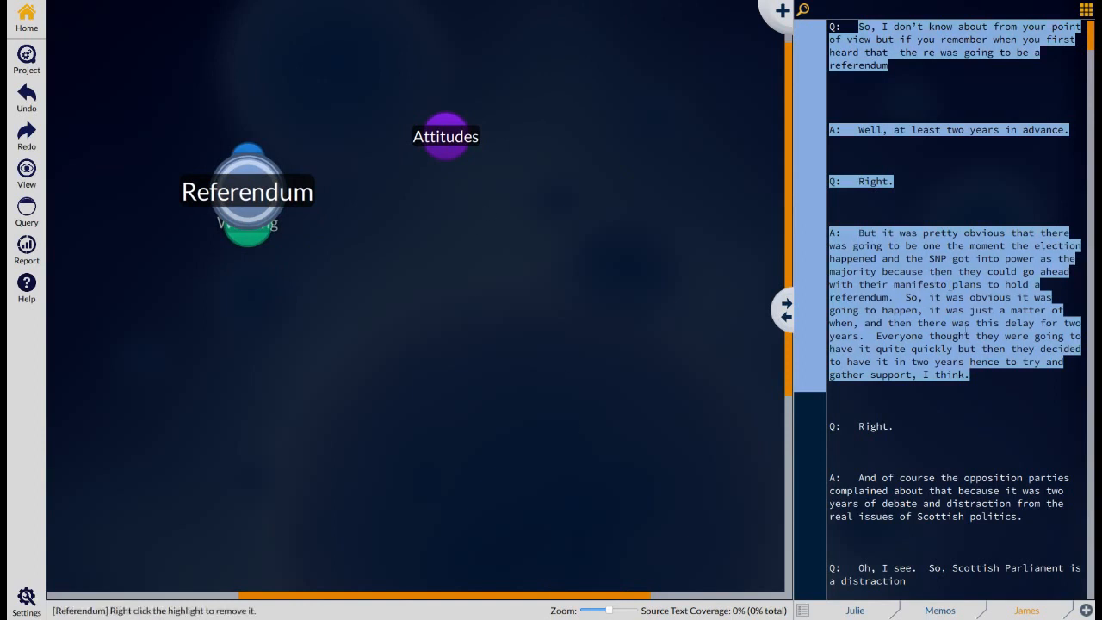
scroll(860, 325, down, 3)
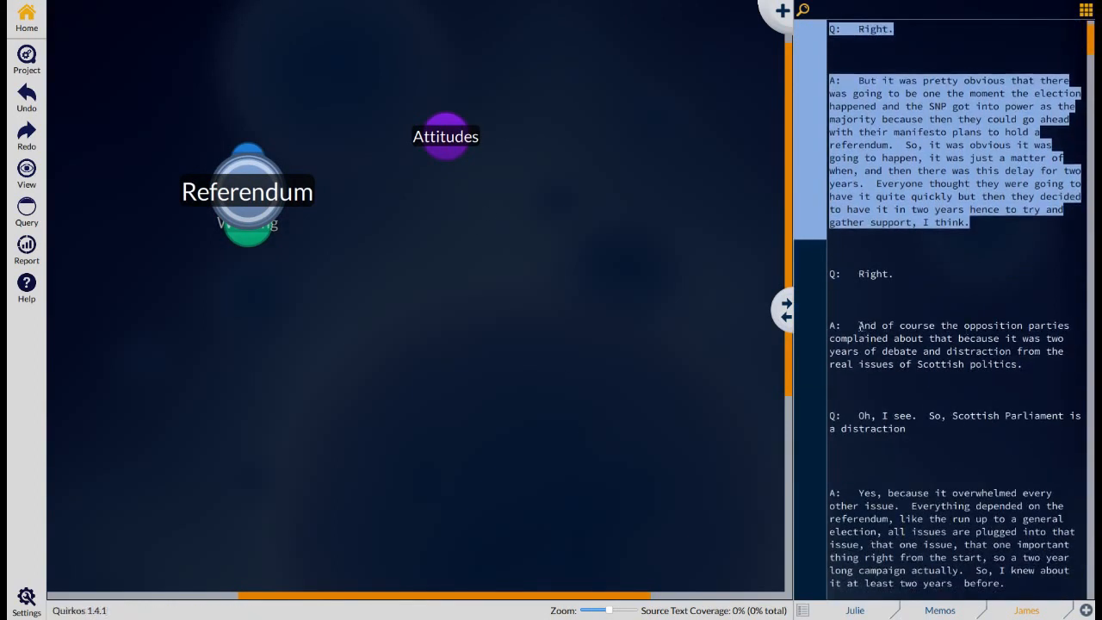
triple_click(860, 326)
drag(863, 327, 435, 140)
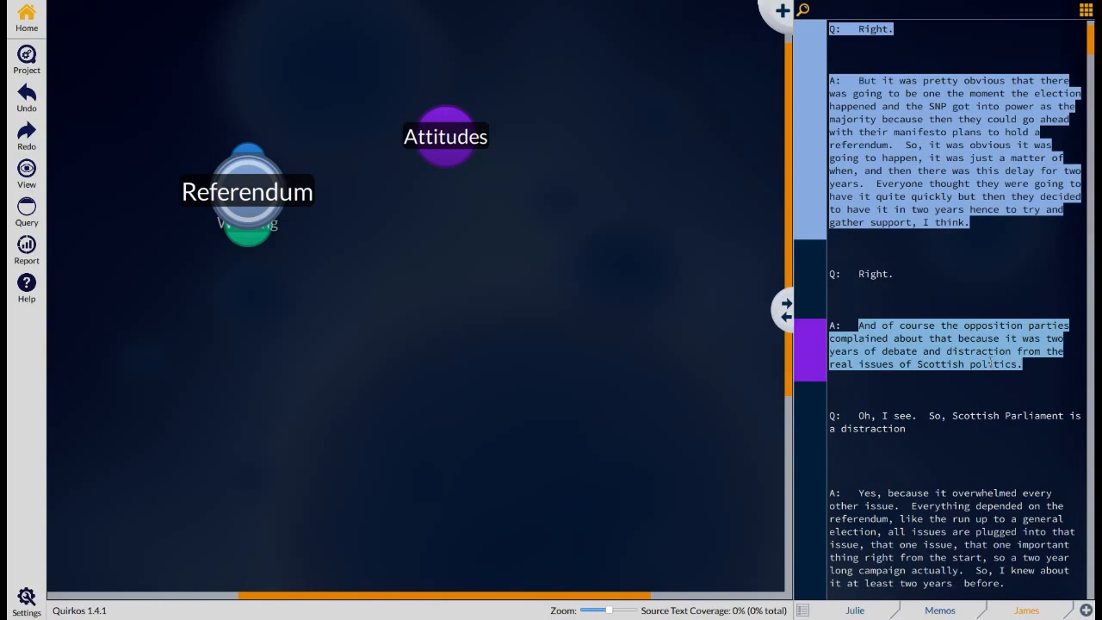
- Create a quirk titled "Scottish politics" from the passage about opposition parties complaining, and place it below Attitudes on the canvas
click(775, 16)
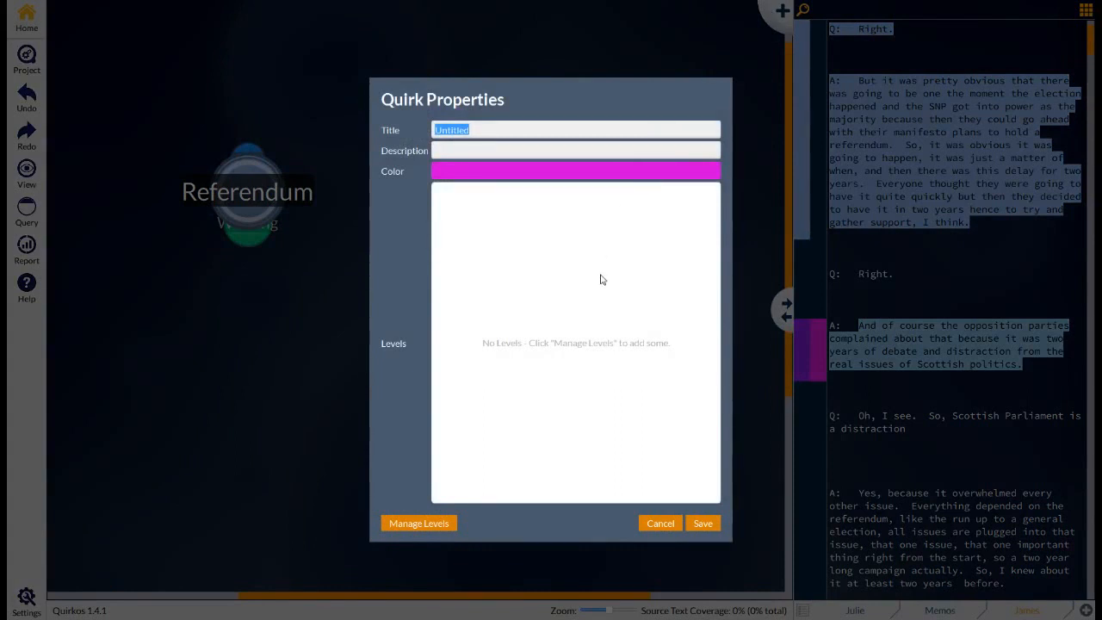
text(Scottish politics)
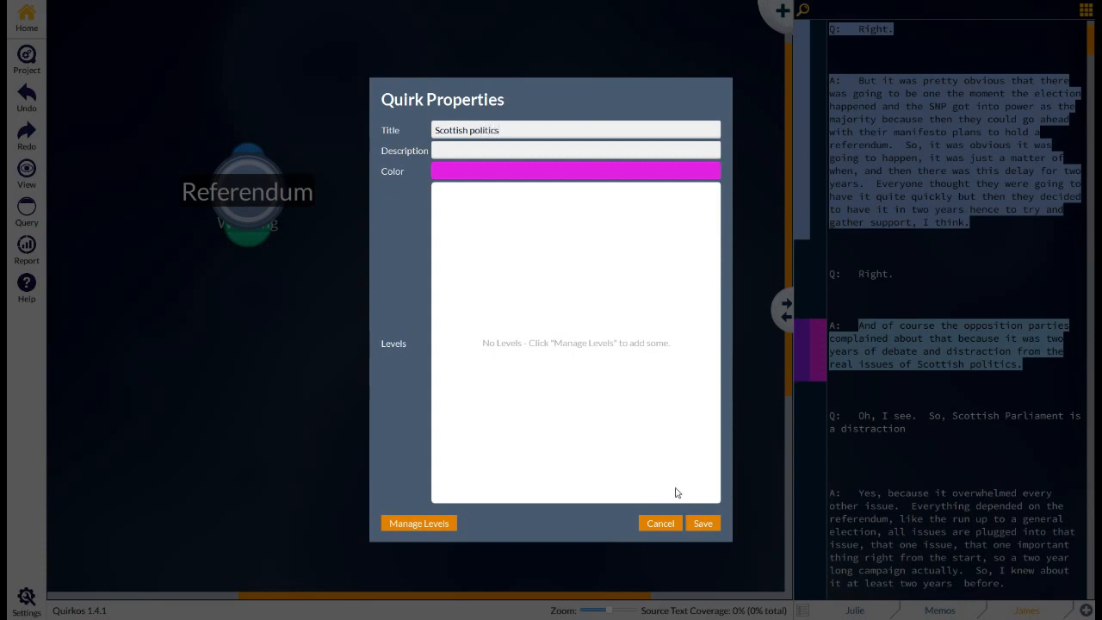
click(703, 524)
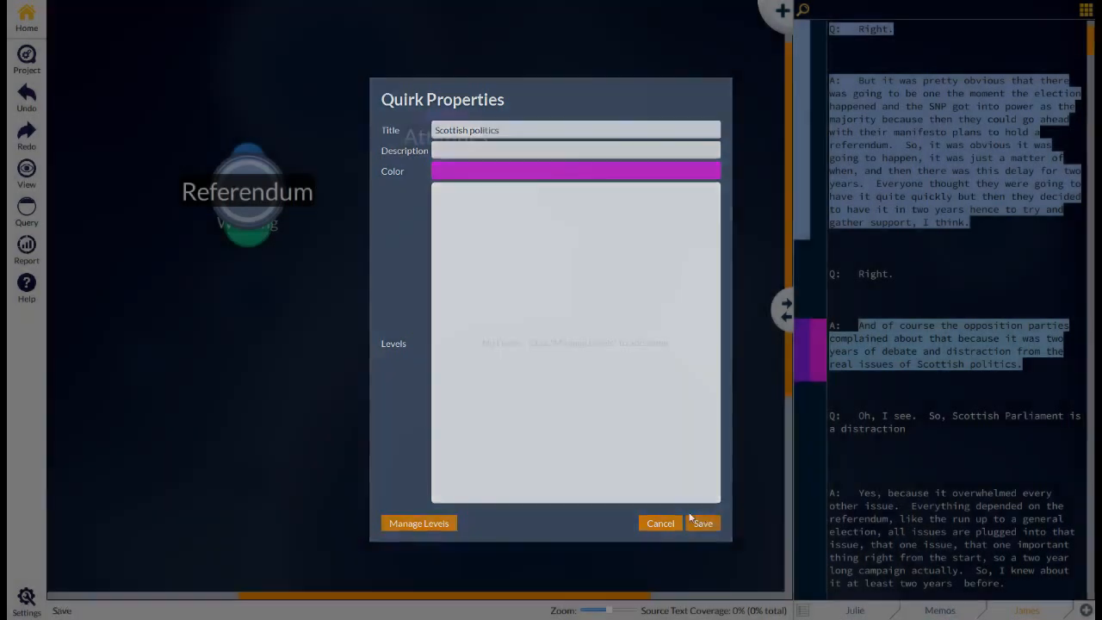
drag(605, 608, 584, 609)
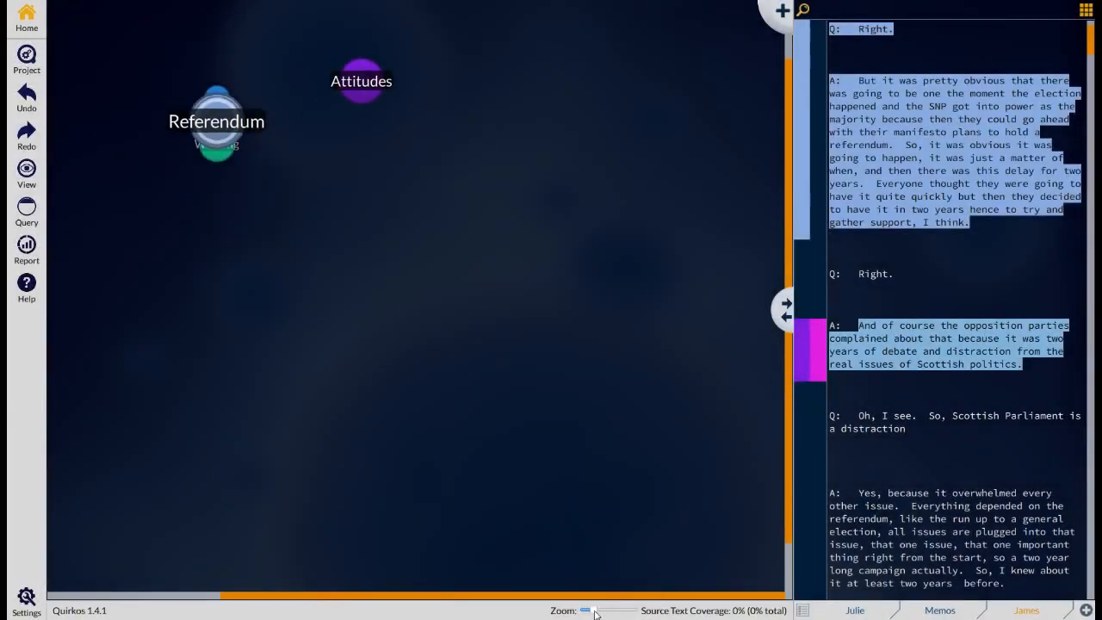
drag(121, 264, 502, 234)
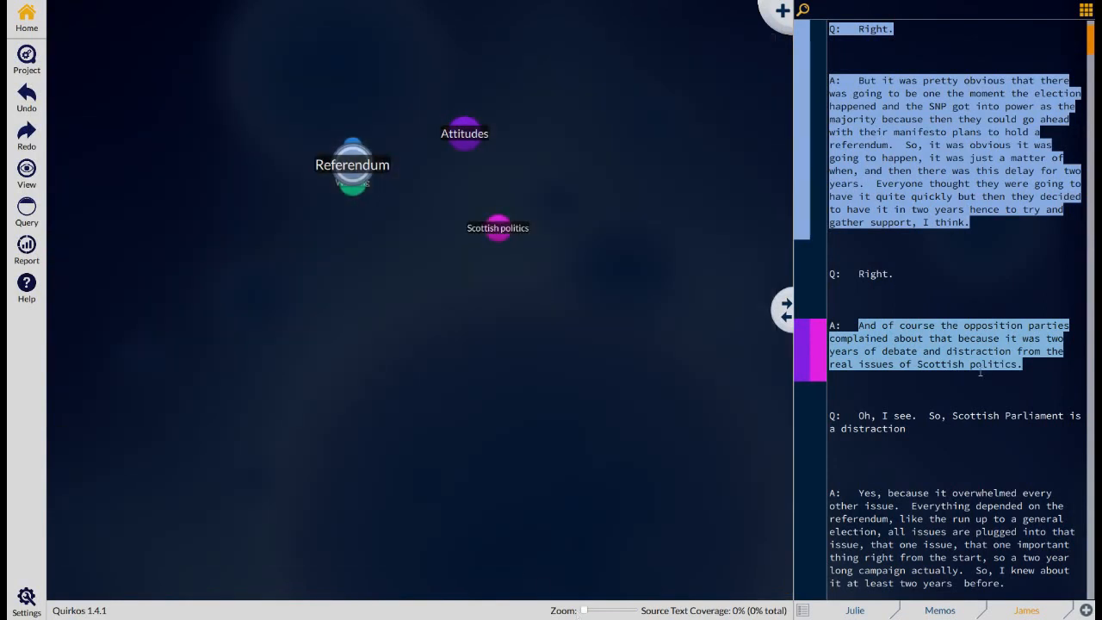
- Code the answer beginning "Yes, because it overwhelmed every other issue" through "two years before." to the Scottish politics quirk
scroll(986, 419, down, 3)
drag(1017, 455, 863, 365)
drag(937, 429, 500, 228)
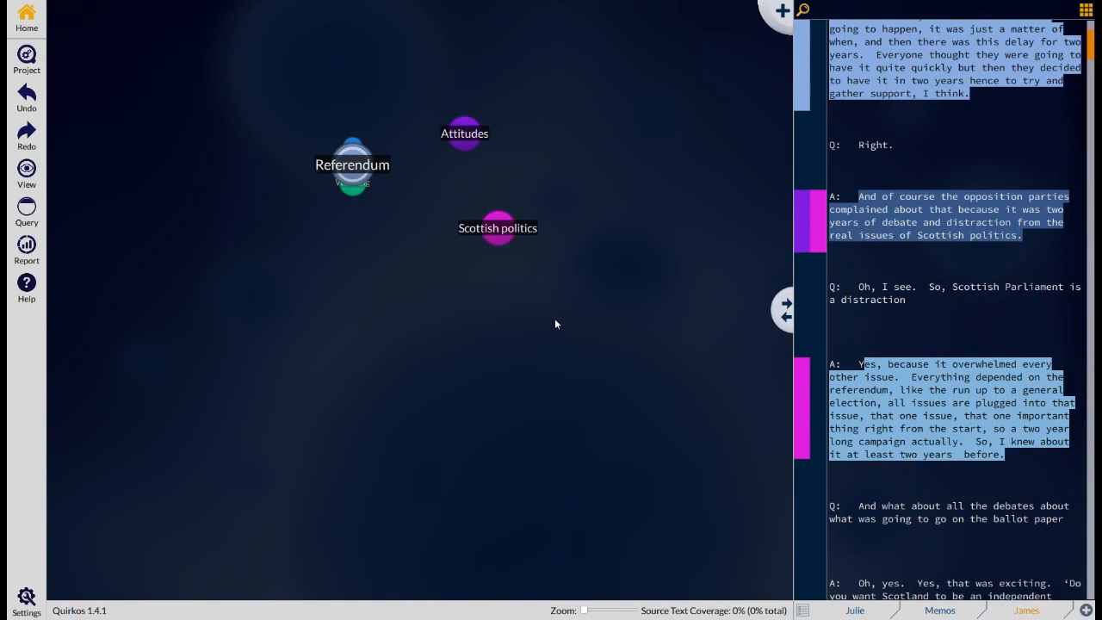
- Widen the source text pane slightly and code the answer beginning "Oh, yes. Yes, that was exciting." to the Referendum quirk
drag(786, 308, 725, 305)
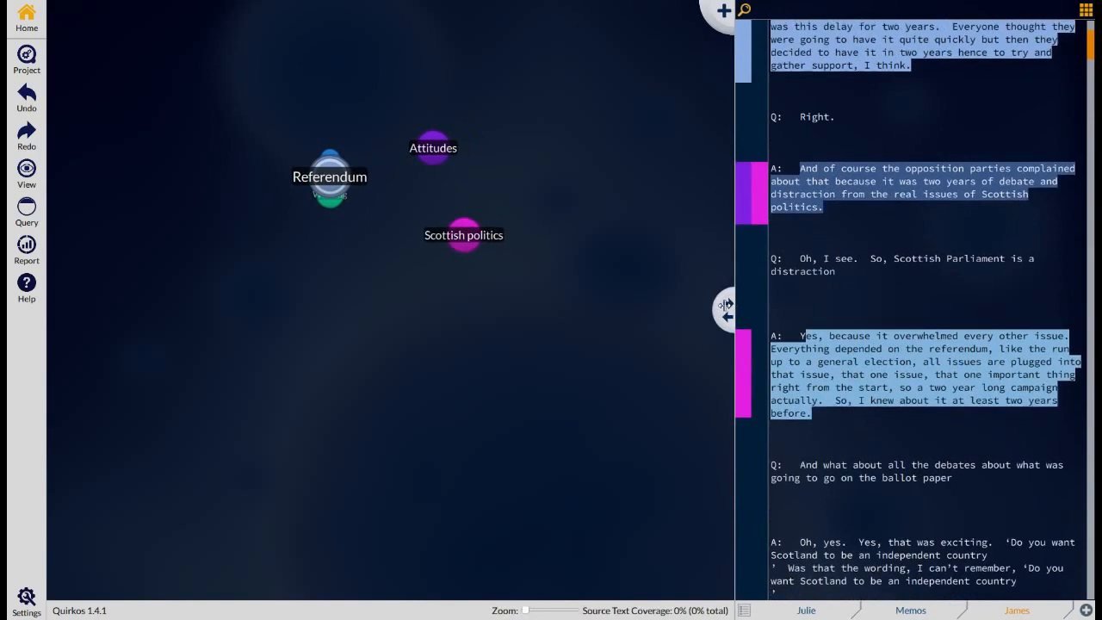
scroll(1004, 270, down, 5)
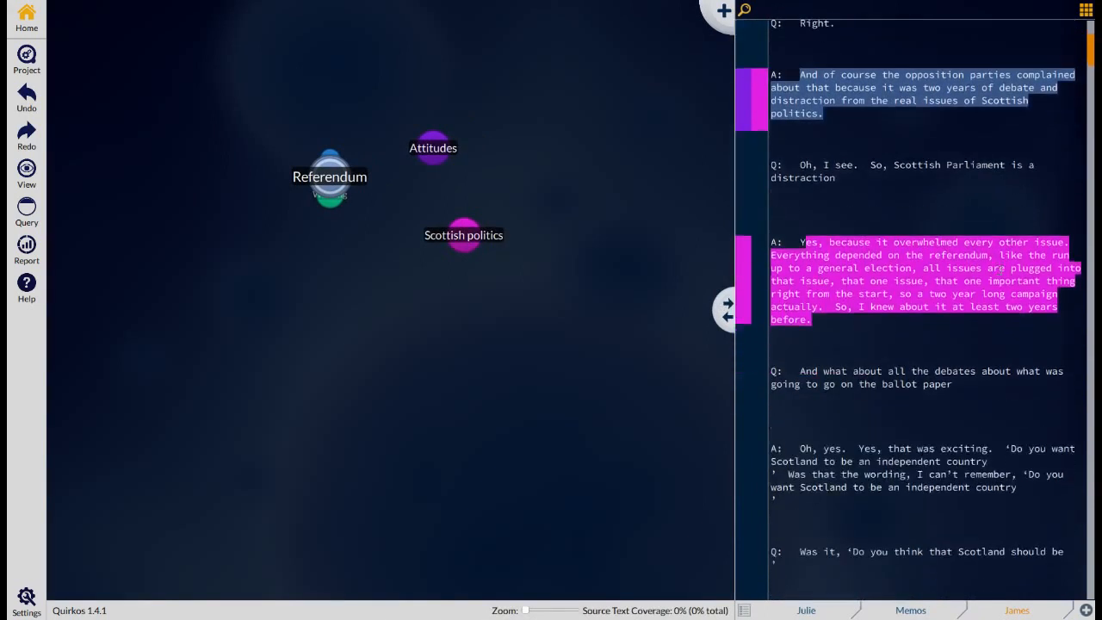
scroll(1004, 269, down, 1)
drag(929, 306, 758, 245)
drag(888, 275, 321, 179)
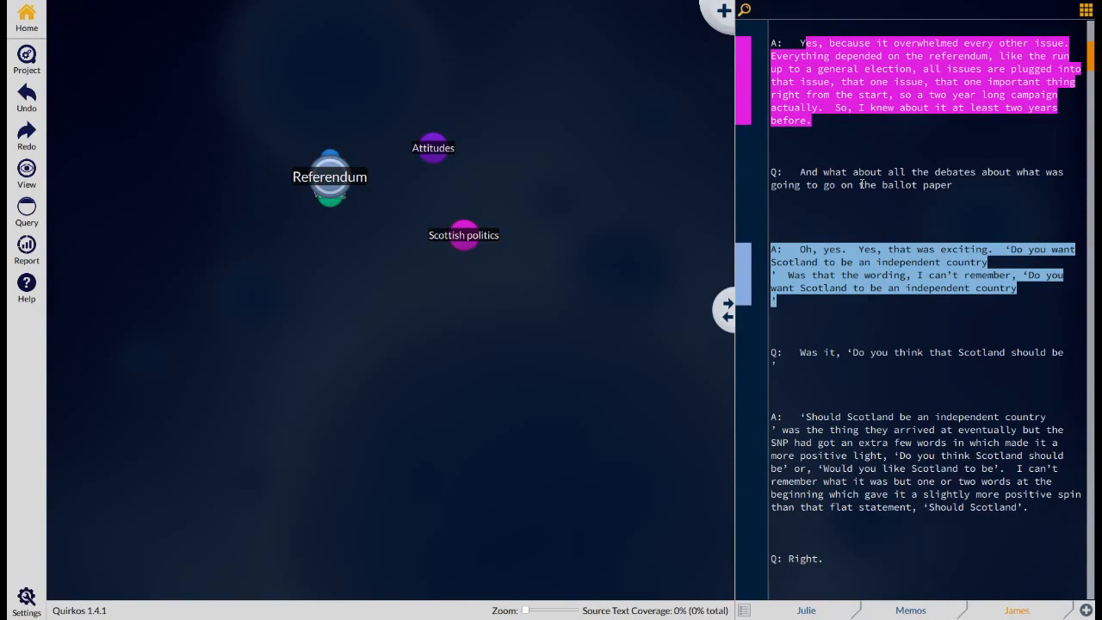
- Search the sources for the term "wording"
click(745, 10)
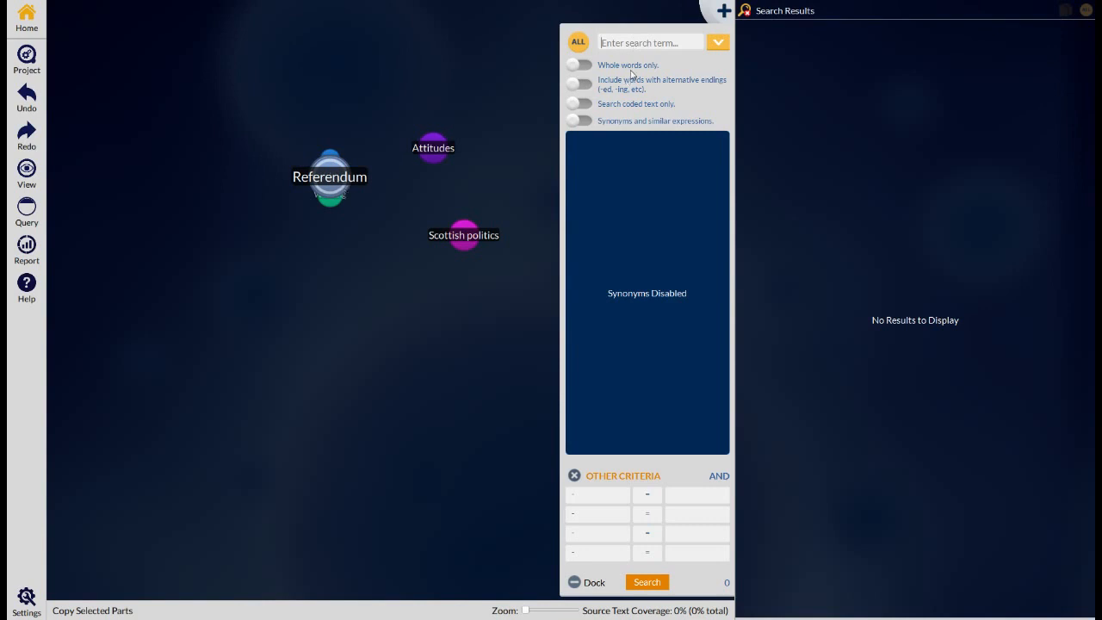
click(634, 43)
text(wording)
key(Return)
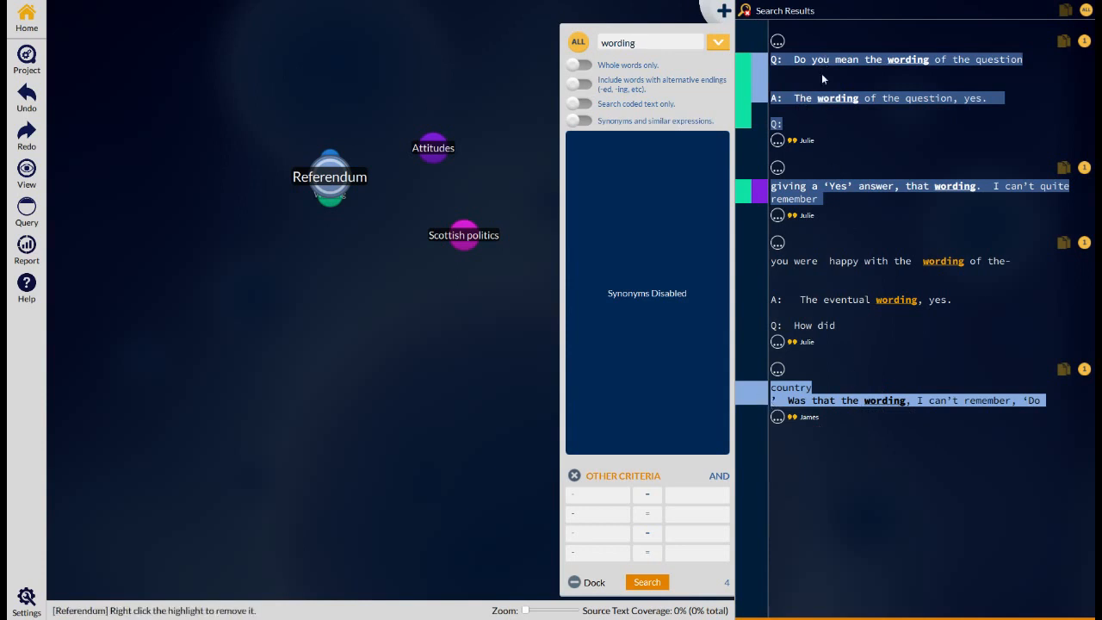
- Expand the third result's context and code "So generally I guess" through "The eventual wording, yes." and the "How did you feel" question to Wording
click(778, 342)
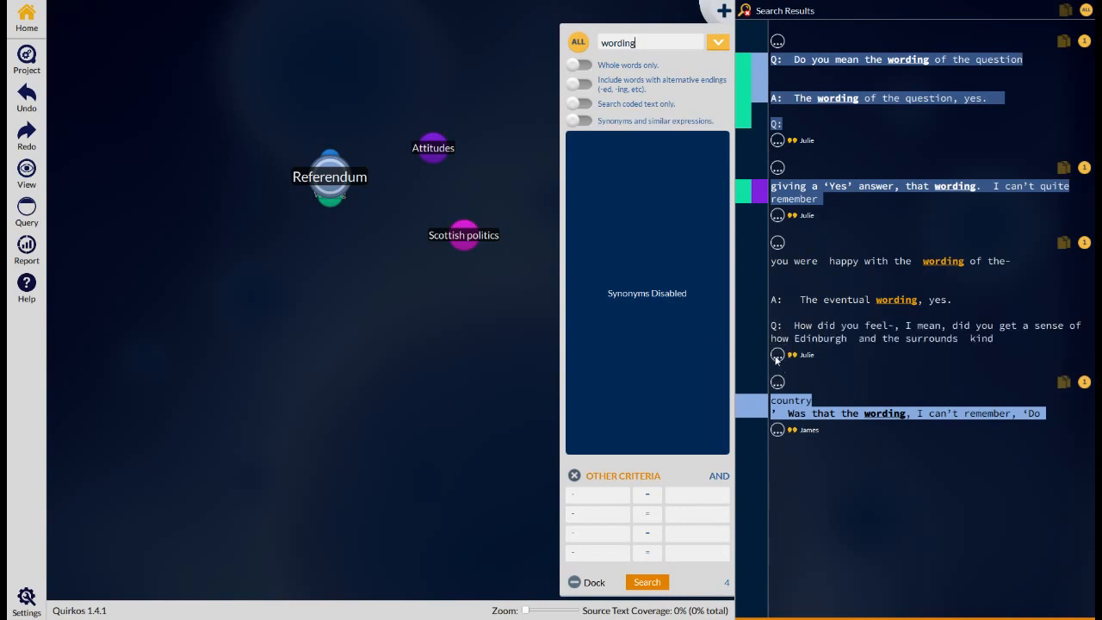
click(778, 357)
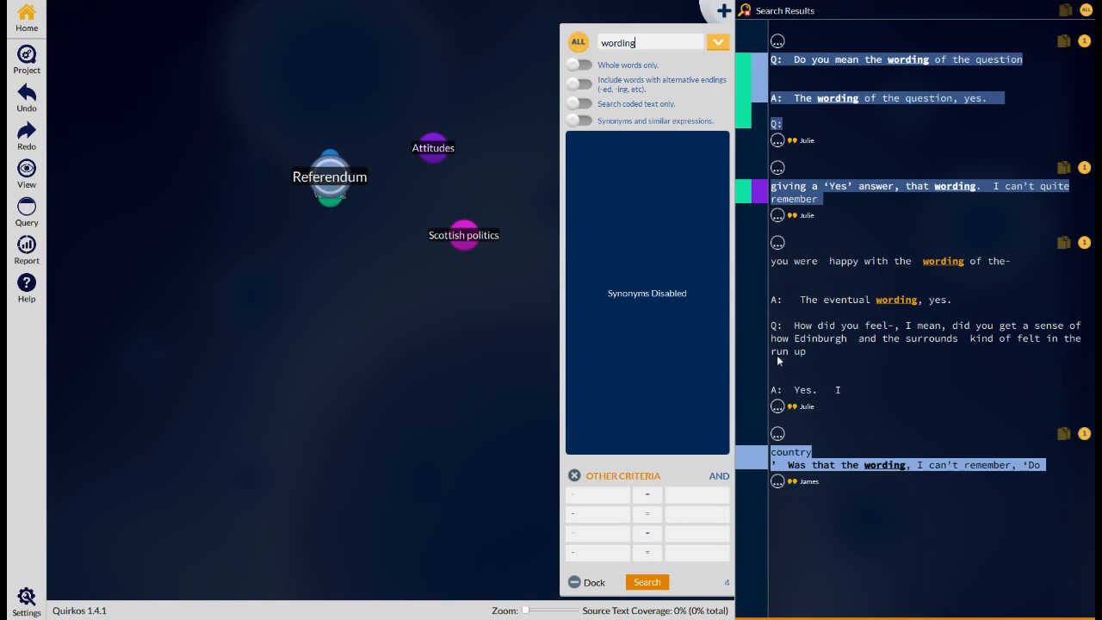
click(778, 244)
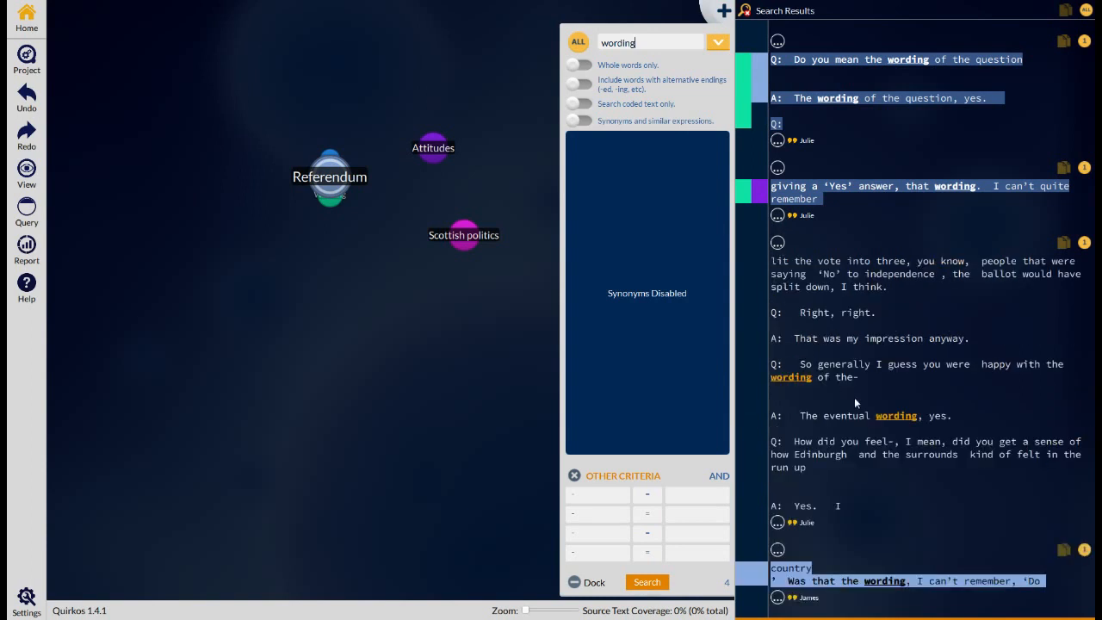
drag(772, 365, 941, 452)
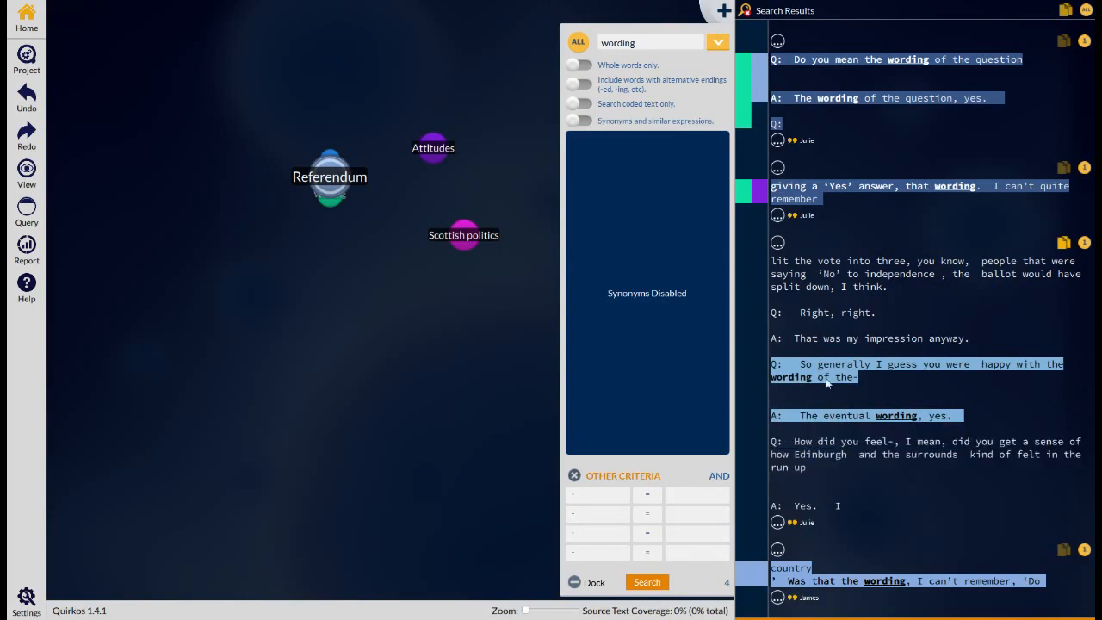
drag(835, 373, 317, 197)
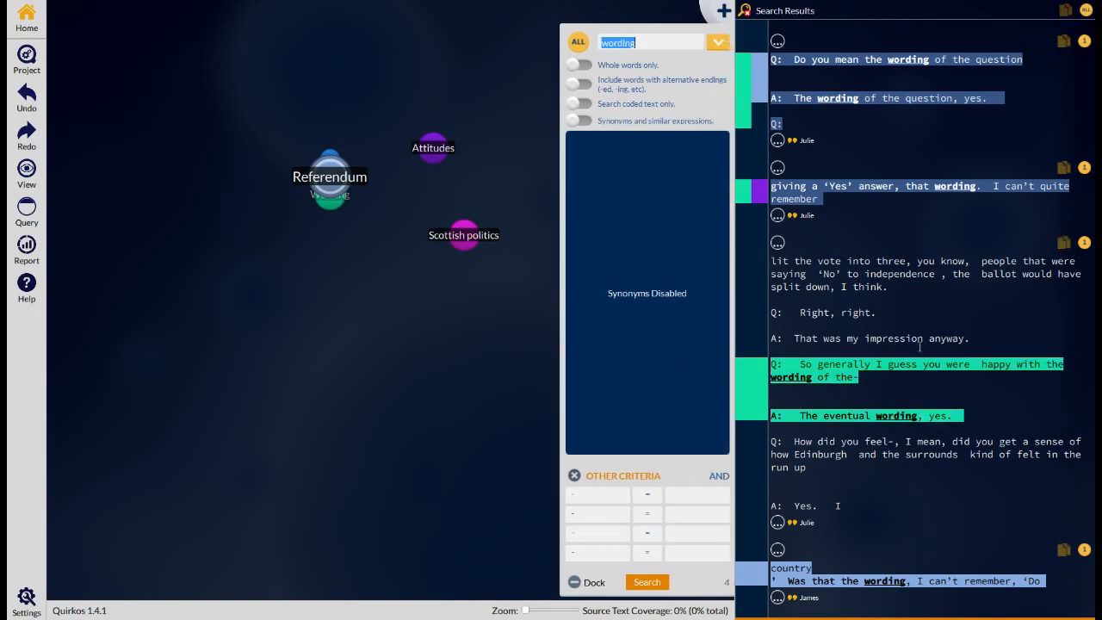
drag(795, 439, 333, 211)
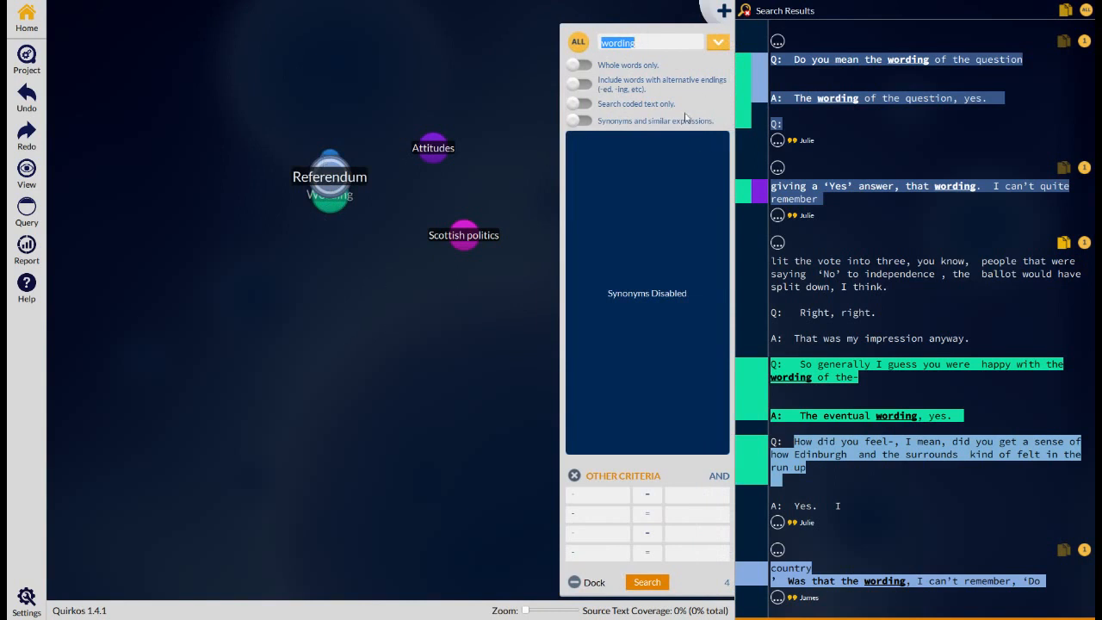
- Rerun the "wording" search with synonyms enabled, including "phrasing" and "choice of words"
click(581, 121)
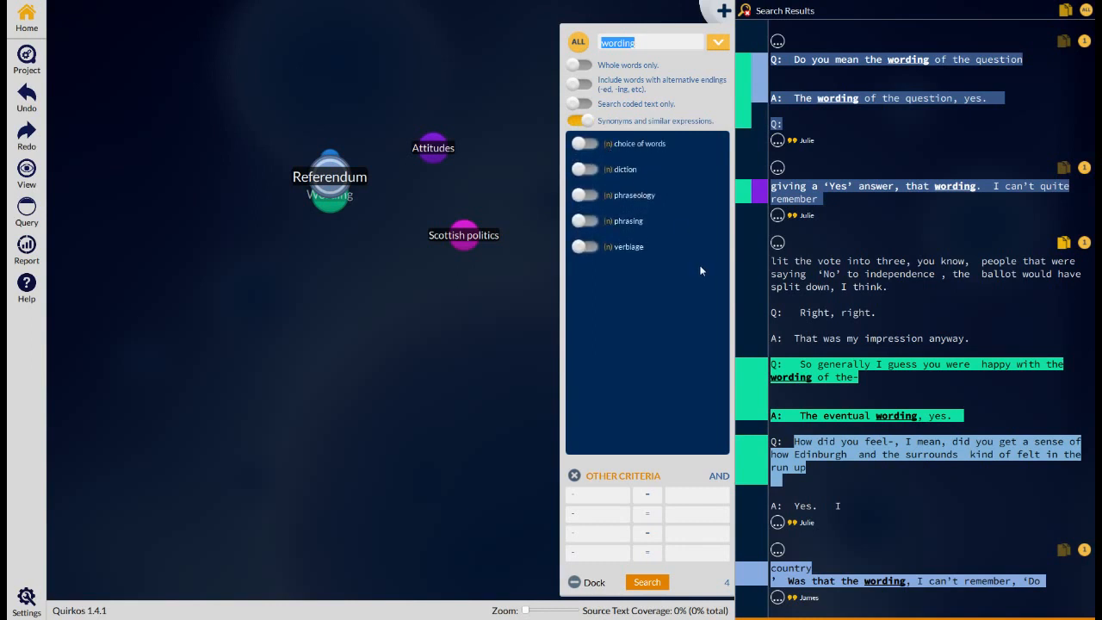
click(592, 222)
click(590, 145)
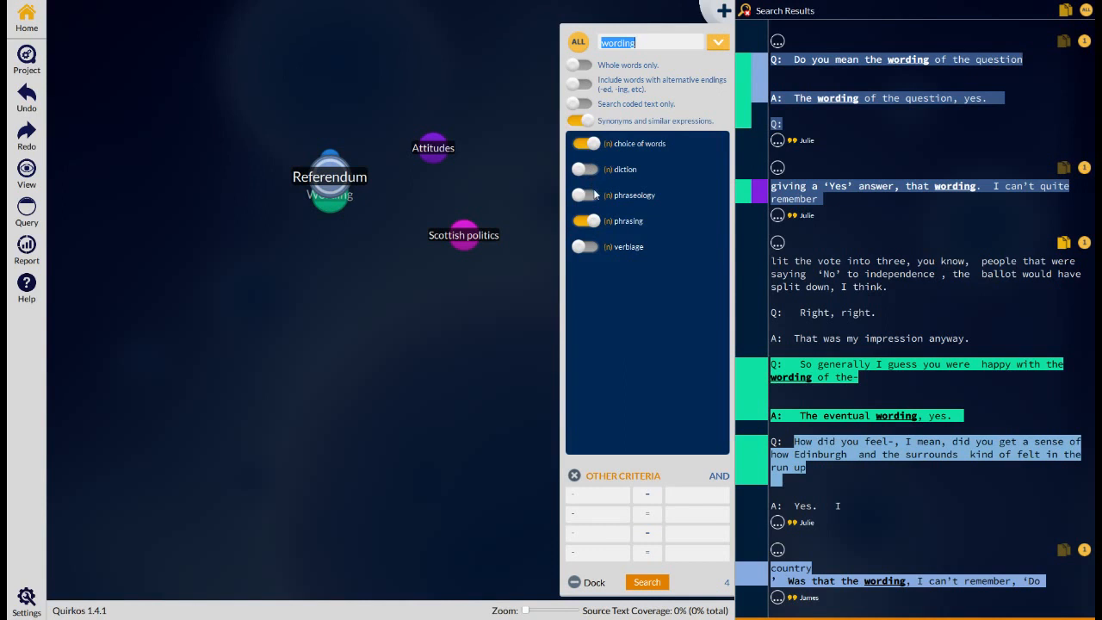
click(647, 583)
- Restrict the "wording" search to sources whose Location equals Edinburgh, run it, and close the search
click(616, 497)
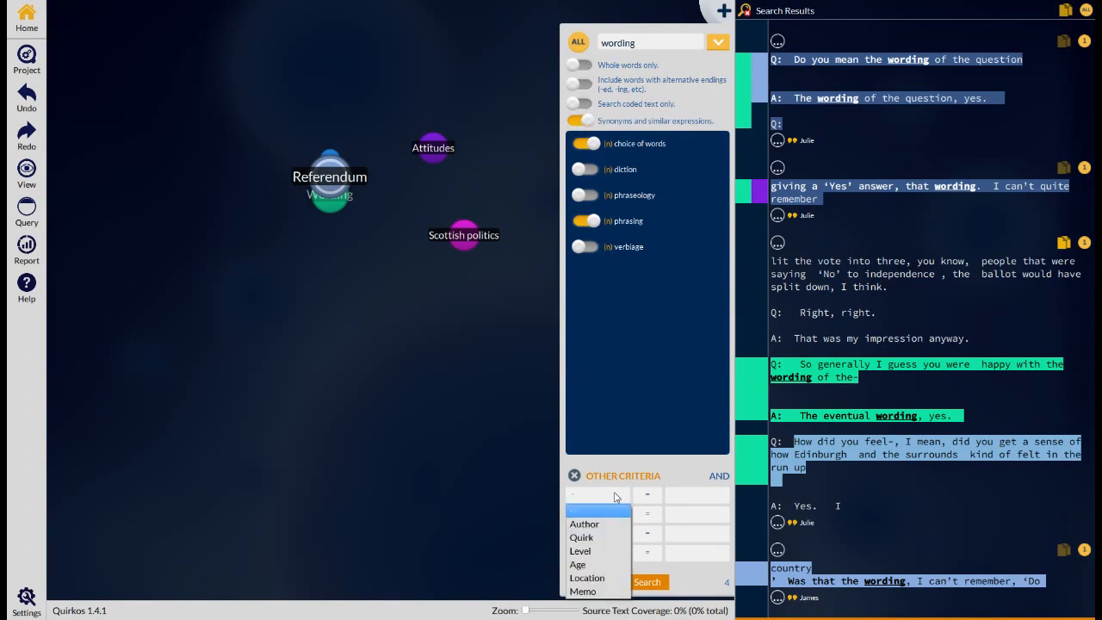
click(612, 578)
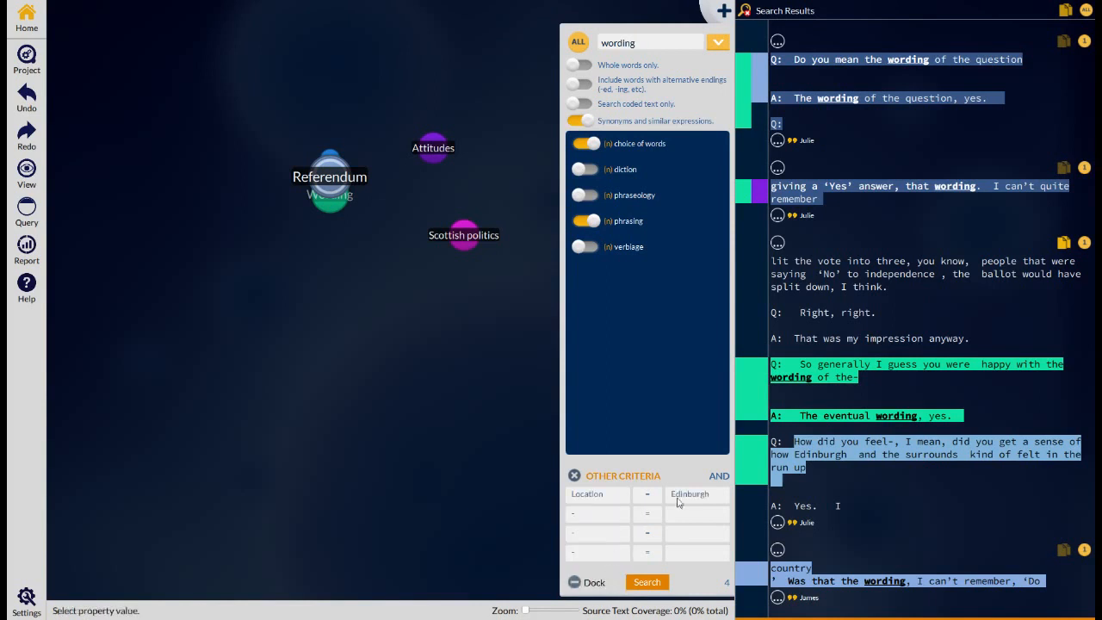
click(648, 583)
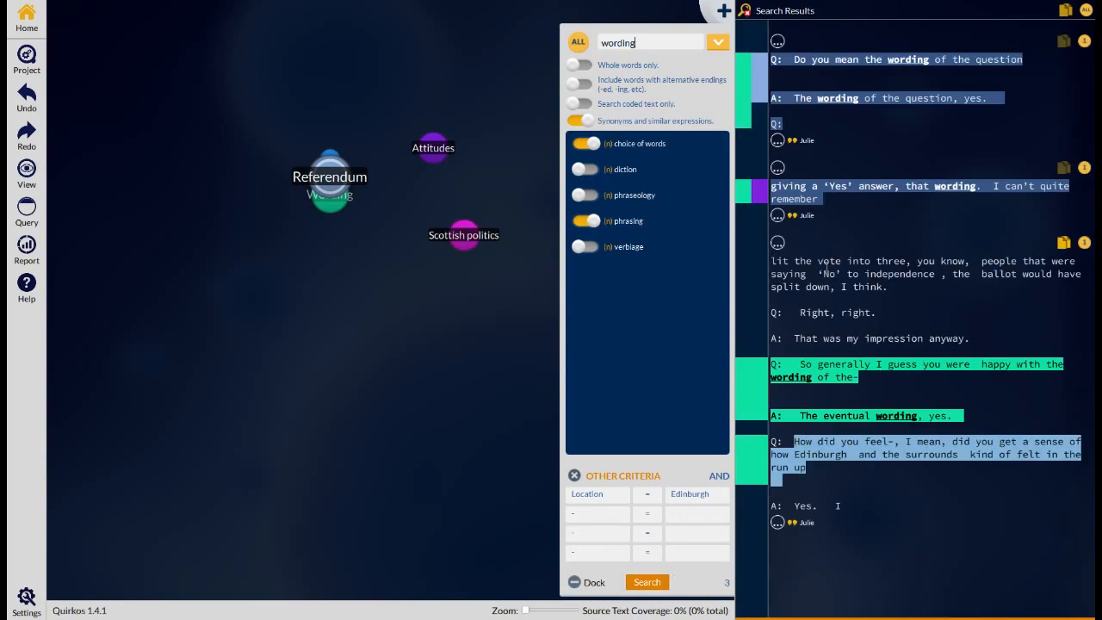
click(745, 12)
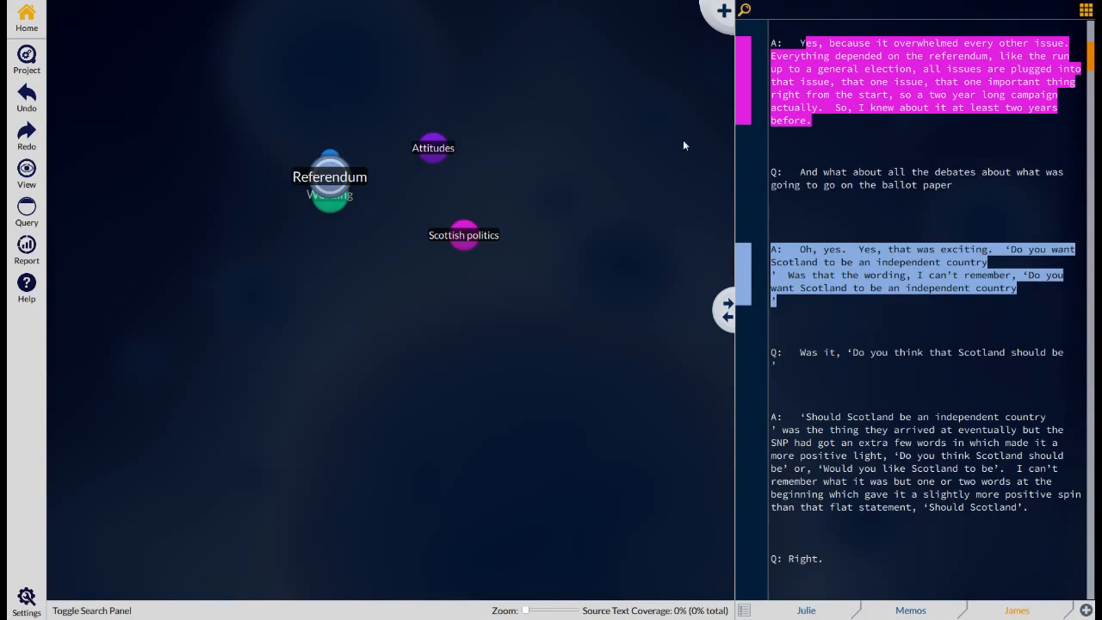
- Review the source's coded passages, and show all passages coded to the Referendum quirk and its subquirks
scroll(920, 166, down, 2)
scroll(919, 167, up, 4)
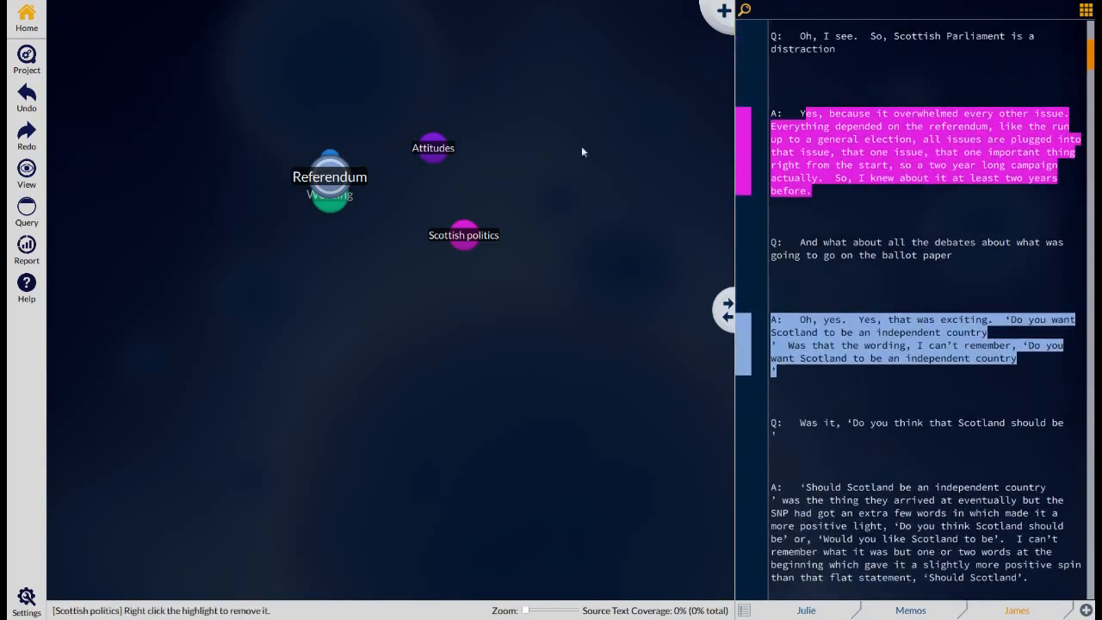
scroll(1024, 165, up, 10)
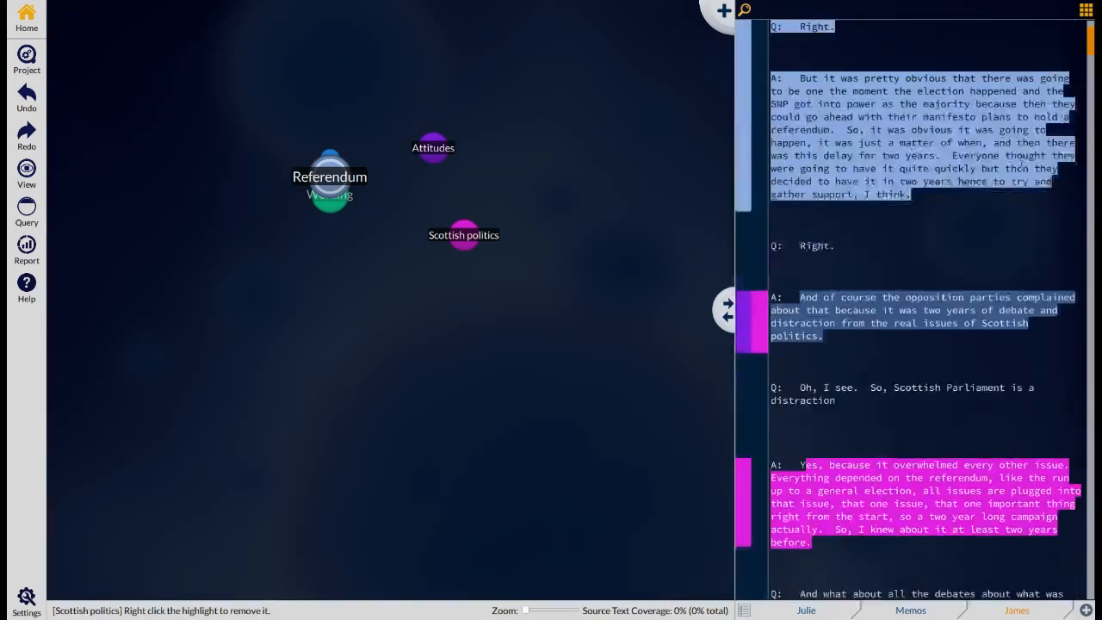
scroll(1024, 165, up, 1)
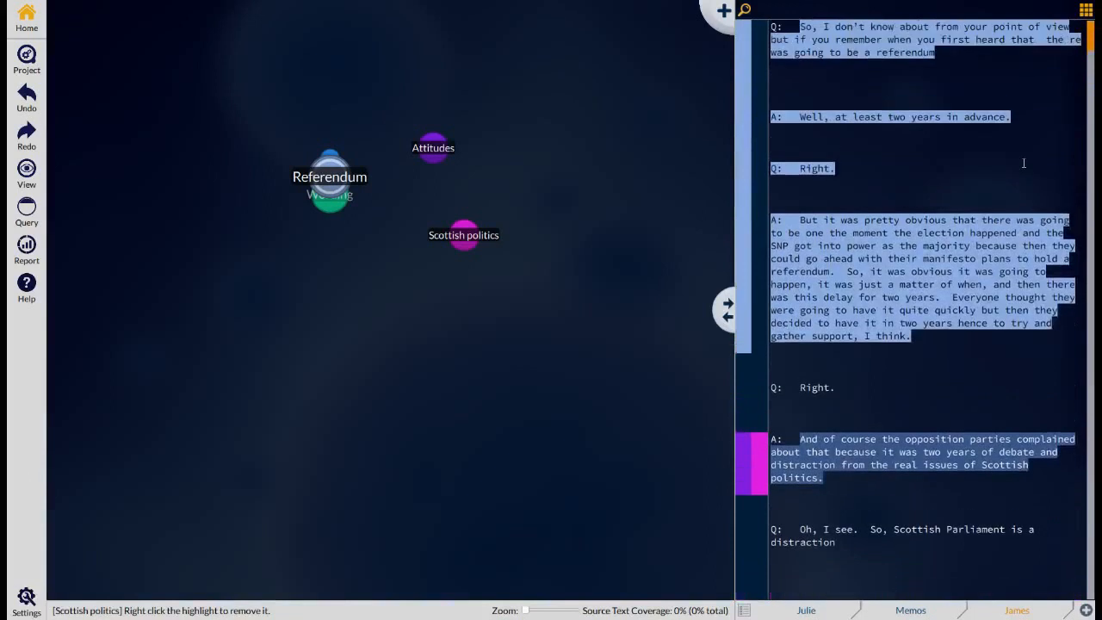
double_click(333, 179)
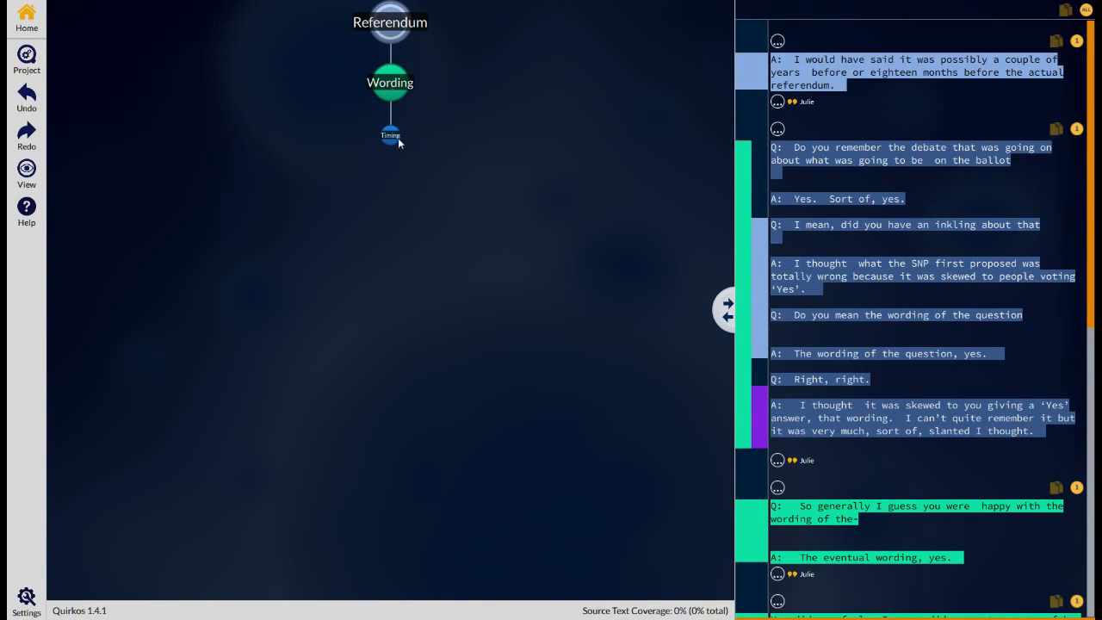
scroll(916, 162, down, 5)
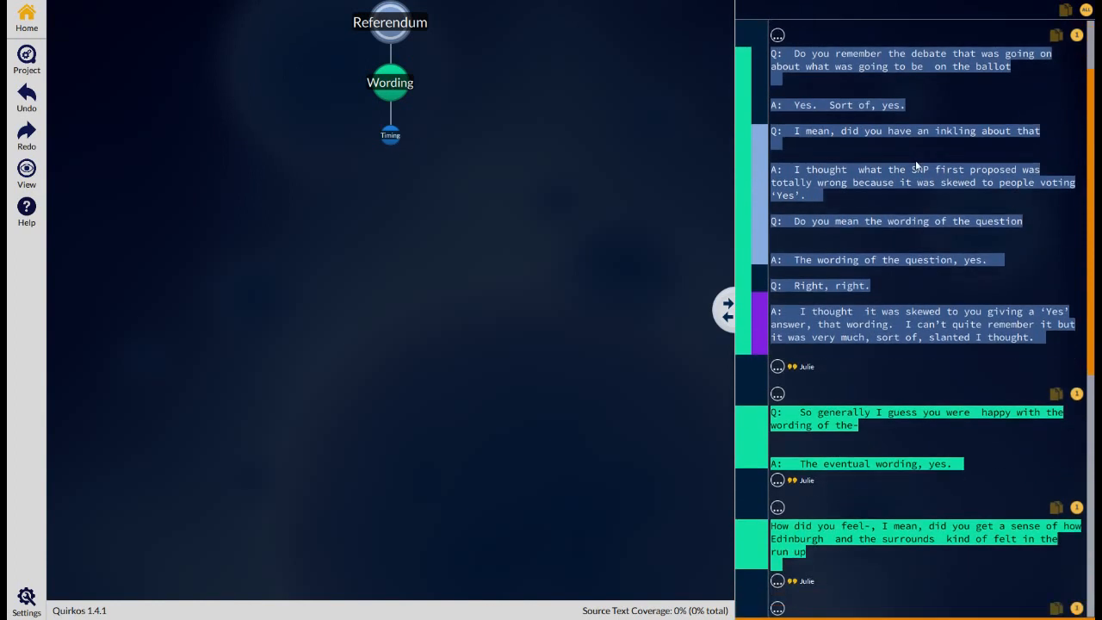
scroll(915, 162, up, 5)
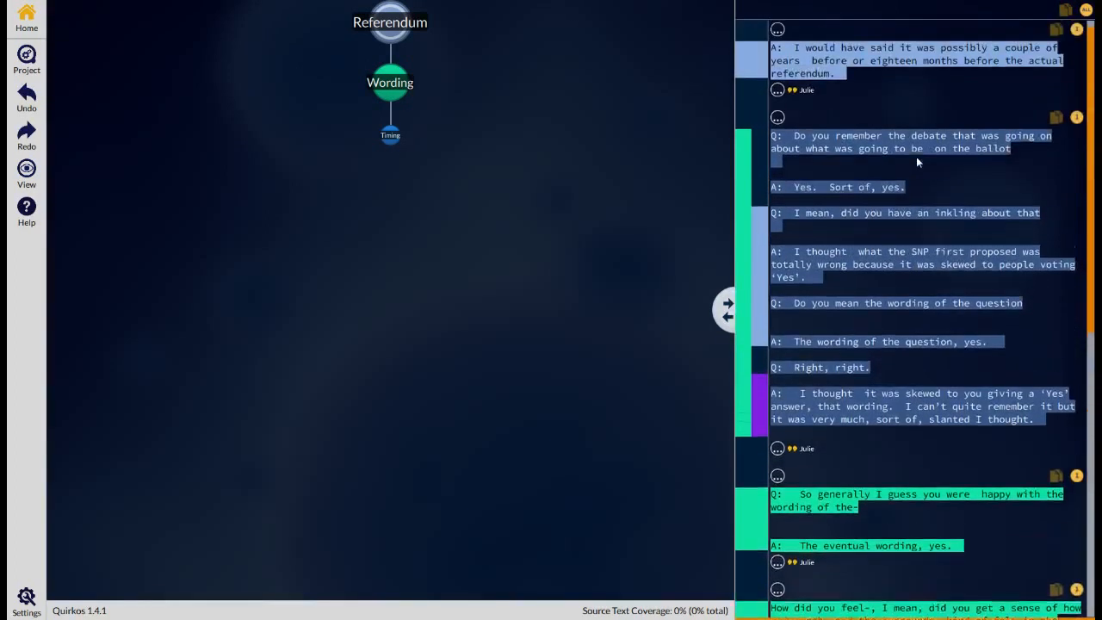
- Compare the passages coded to Wording alone with those coded to Referendum alone, ending with Wording displayed
click(398, 84)
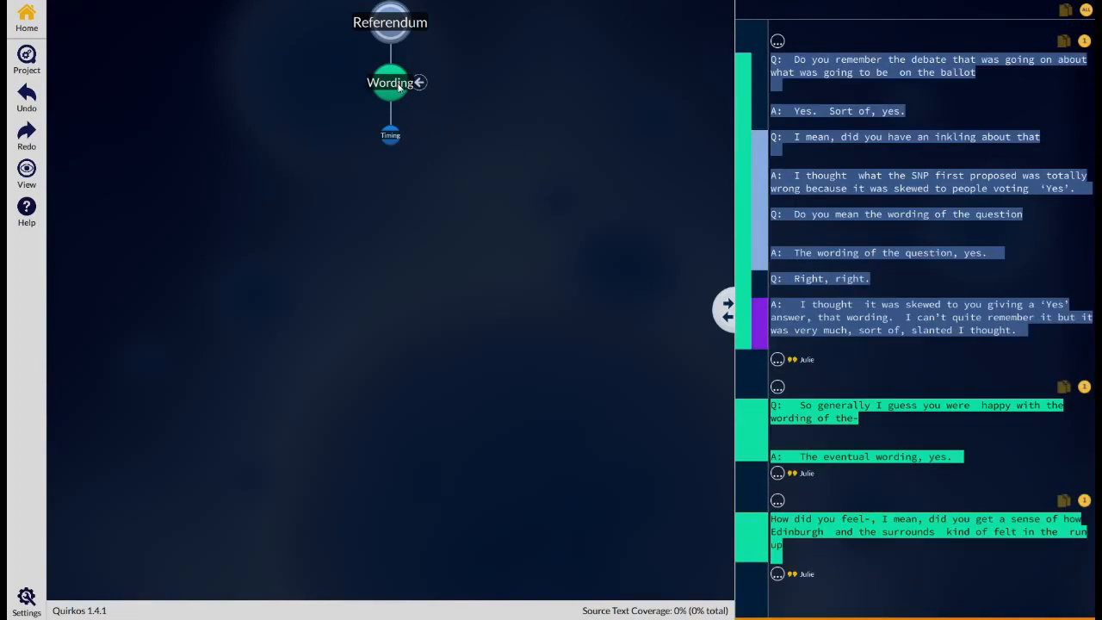
click(388, 30)
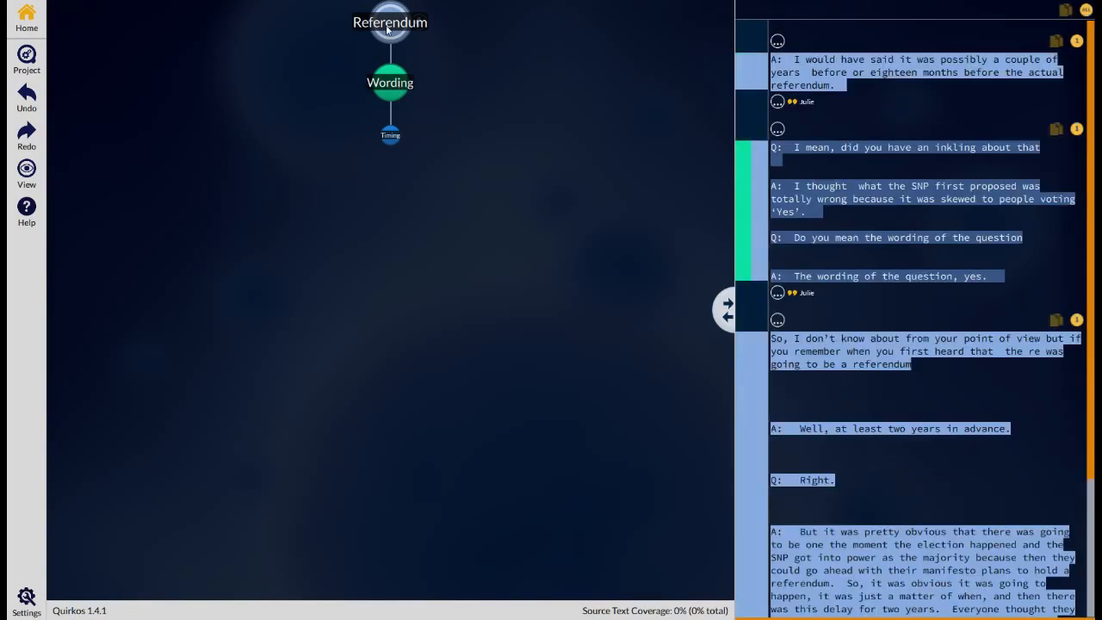
click(403, 88)
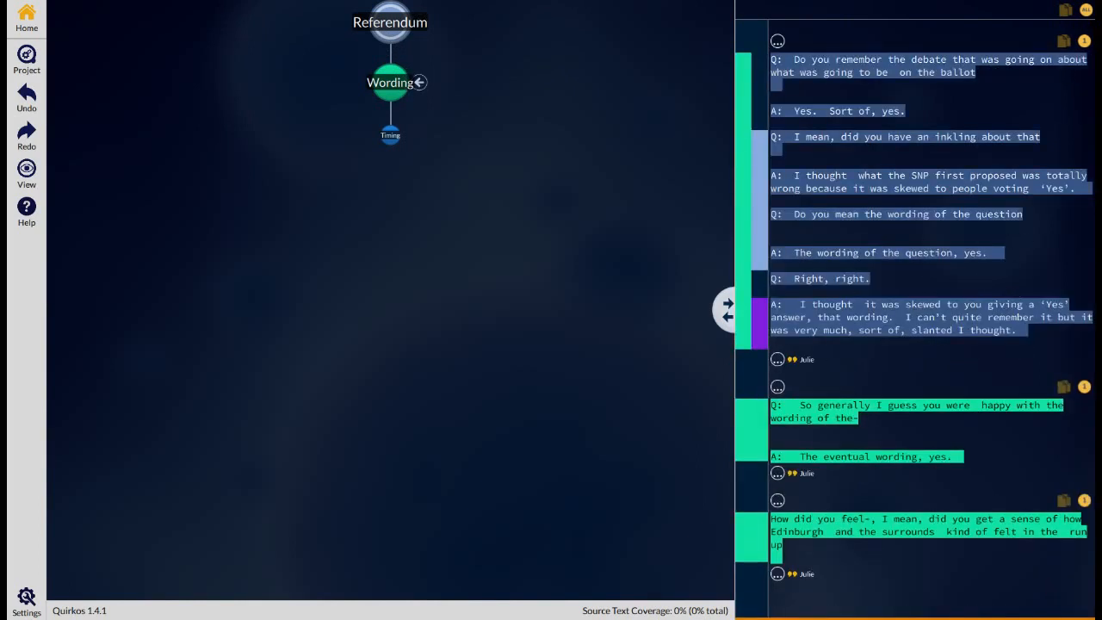
- Copy all of the Wording quirk's passages and paste them into a blank Word document
click(1082, 10)
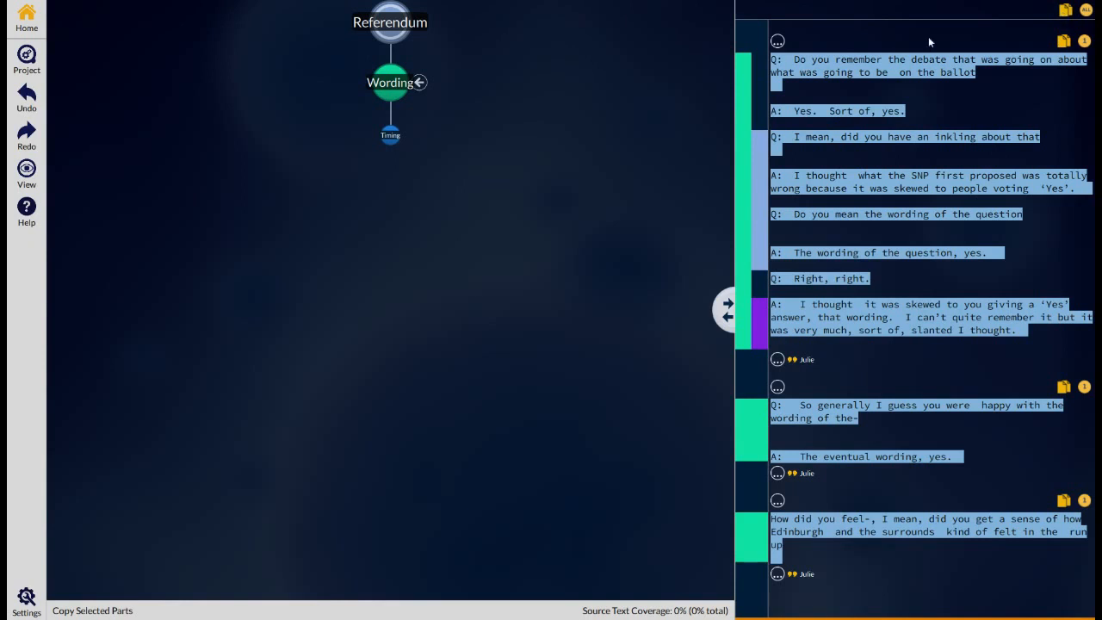
click(9, 17)
click(26, 58)
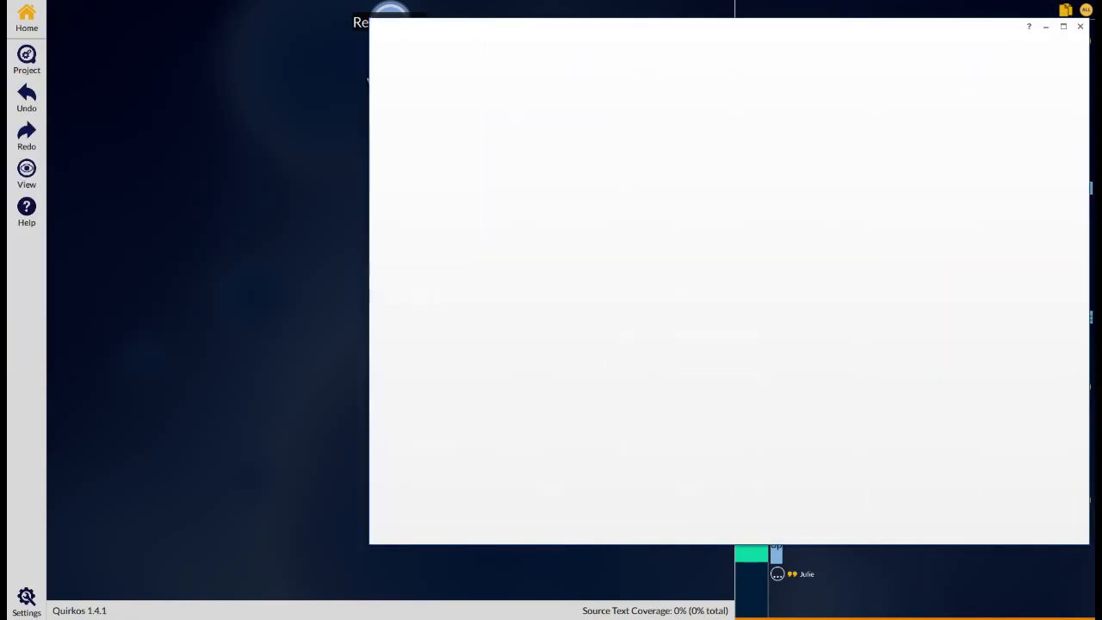
key(ctrl+v)
scroll(731, 319, up, 4)
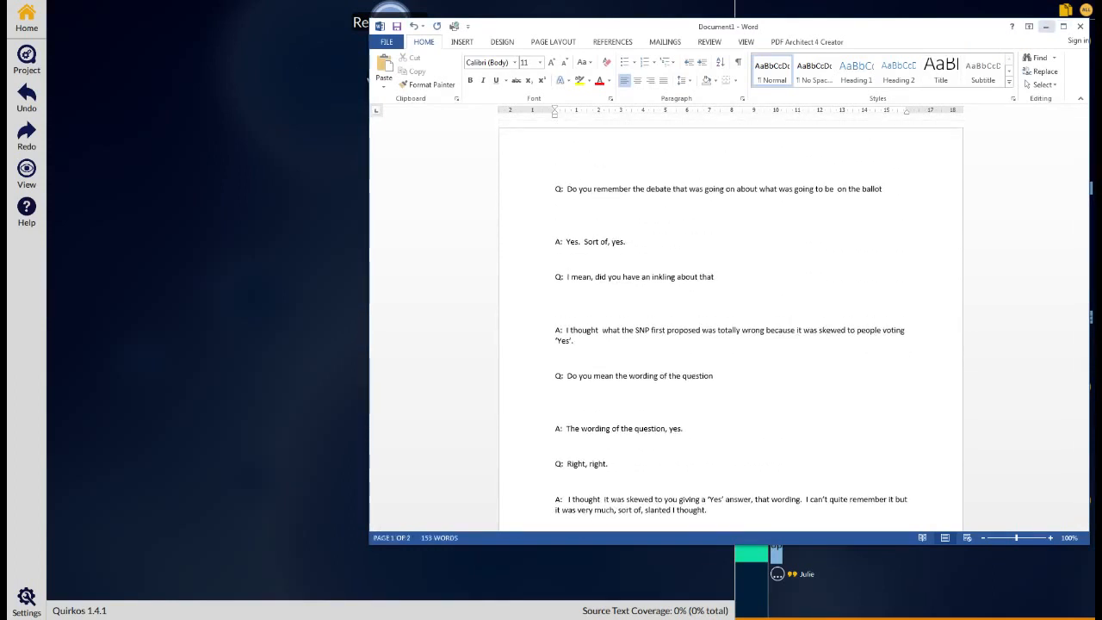
- Switch back to Quirkos, select all passages in the "wording" search results, and close the search
click(1045, 26)
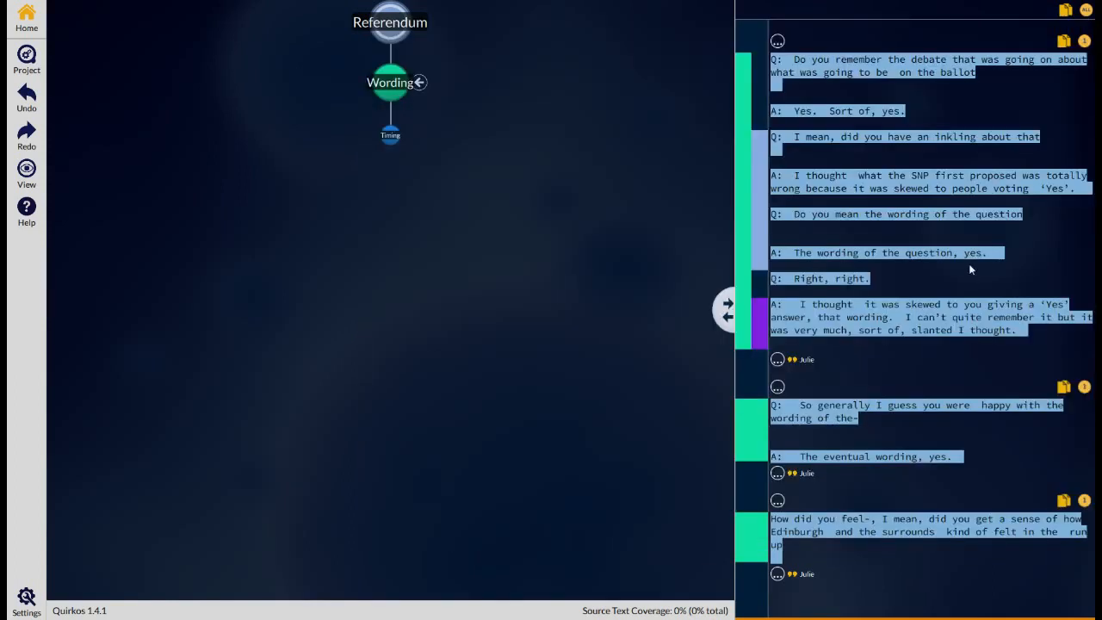
click(28, 21)
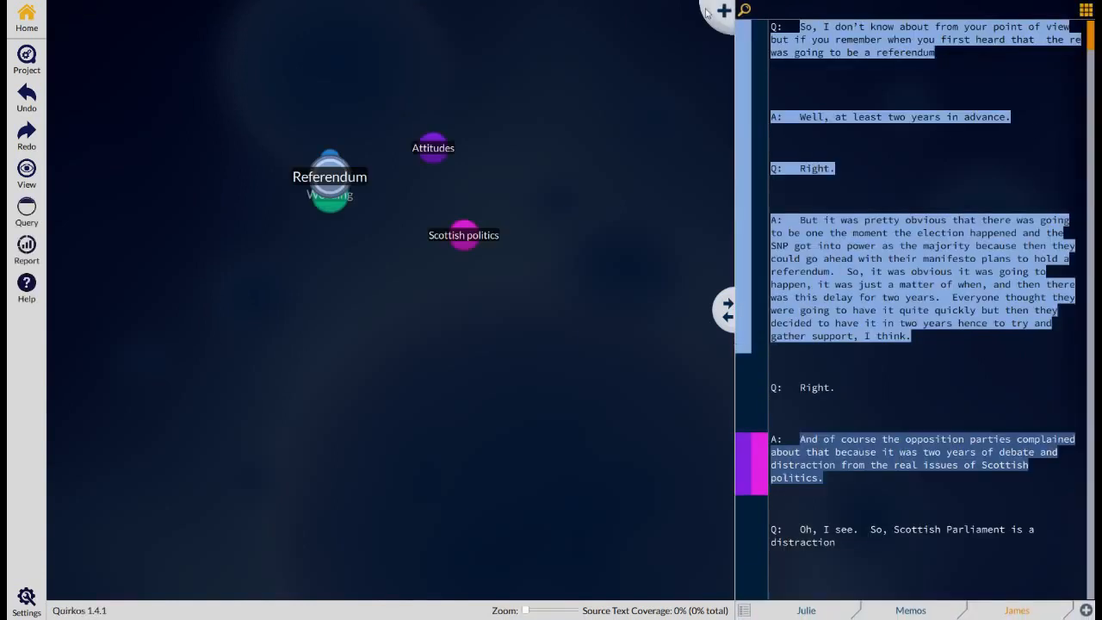
click(744, 11)
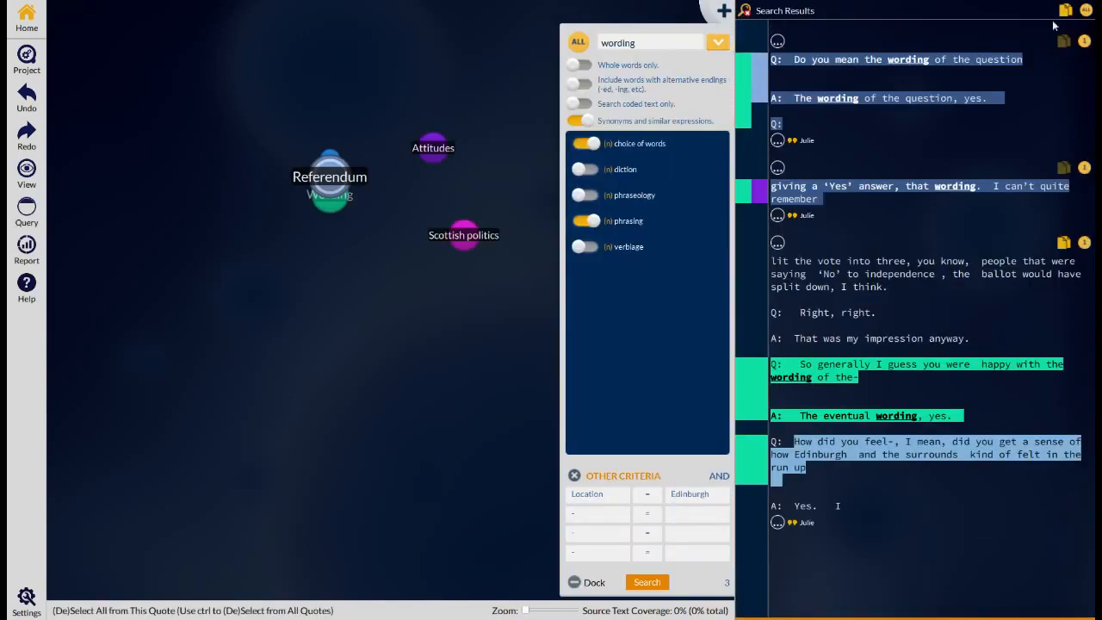
click(1084, 11)
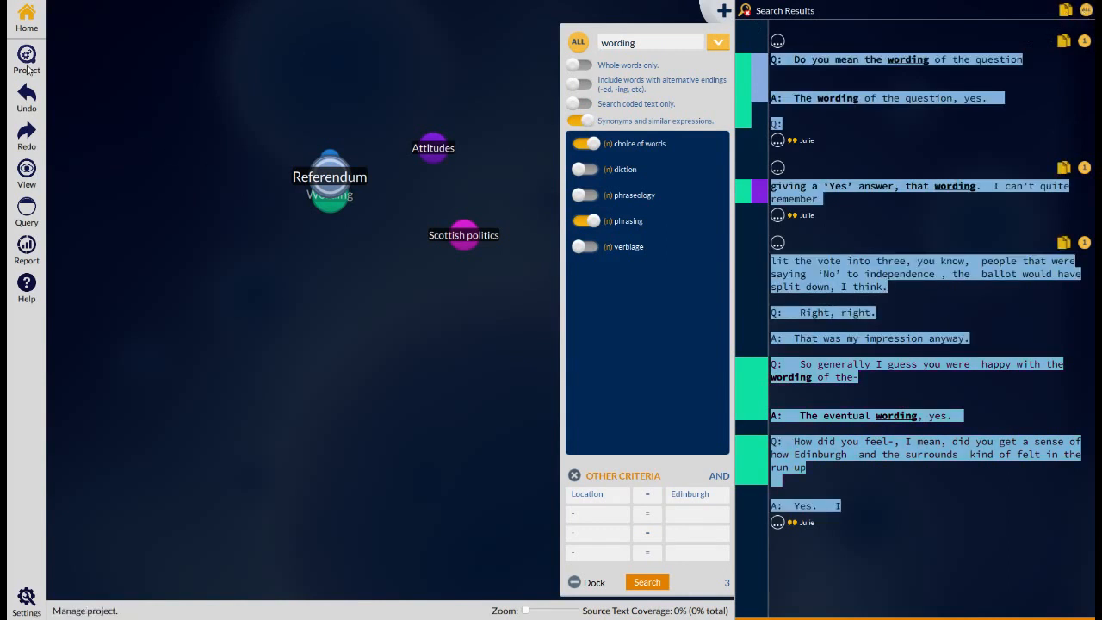
click(746, 11)
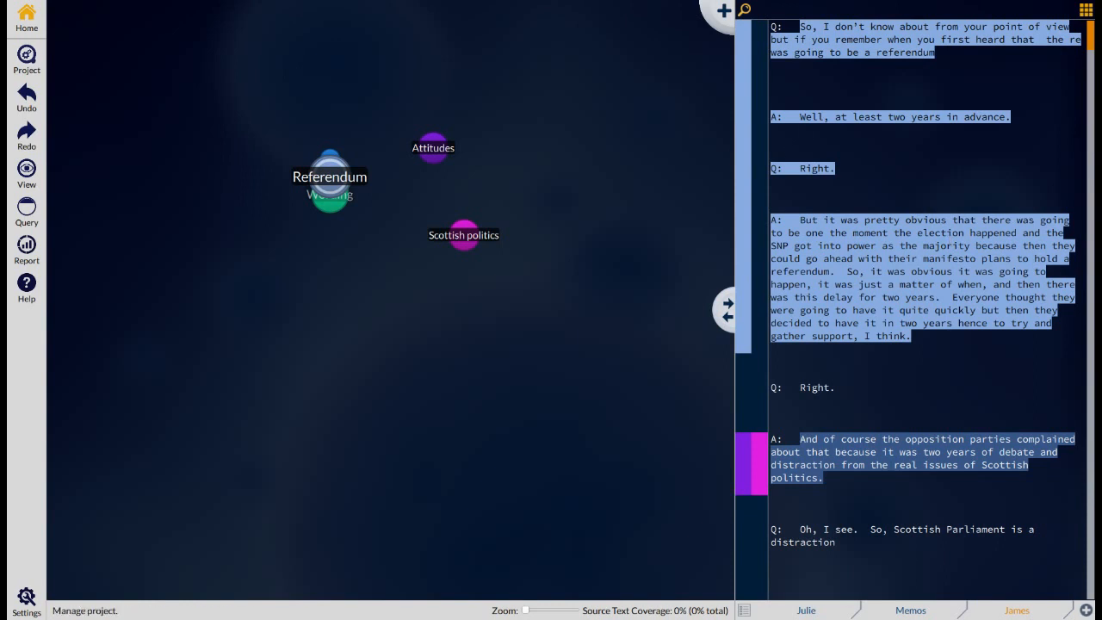
- Open the recent project "referendum coded example.qrk"
click(28, 62)
click(41, 60)
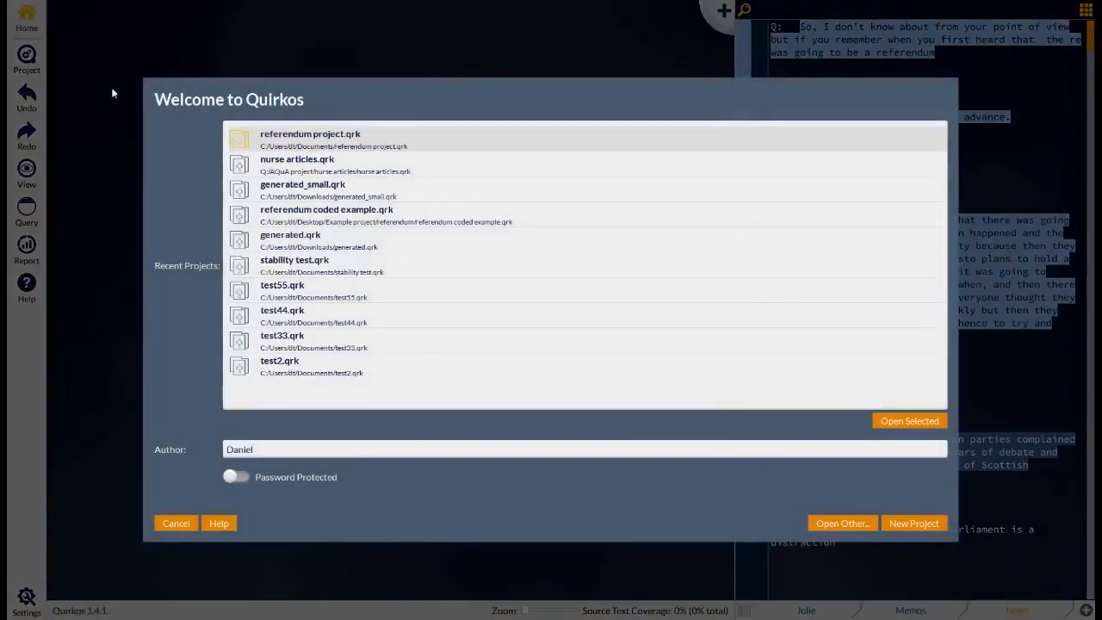
double_click(384, 215)
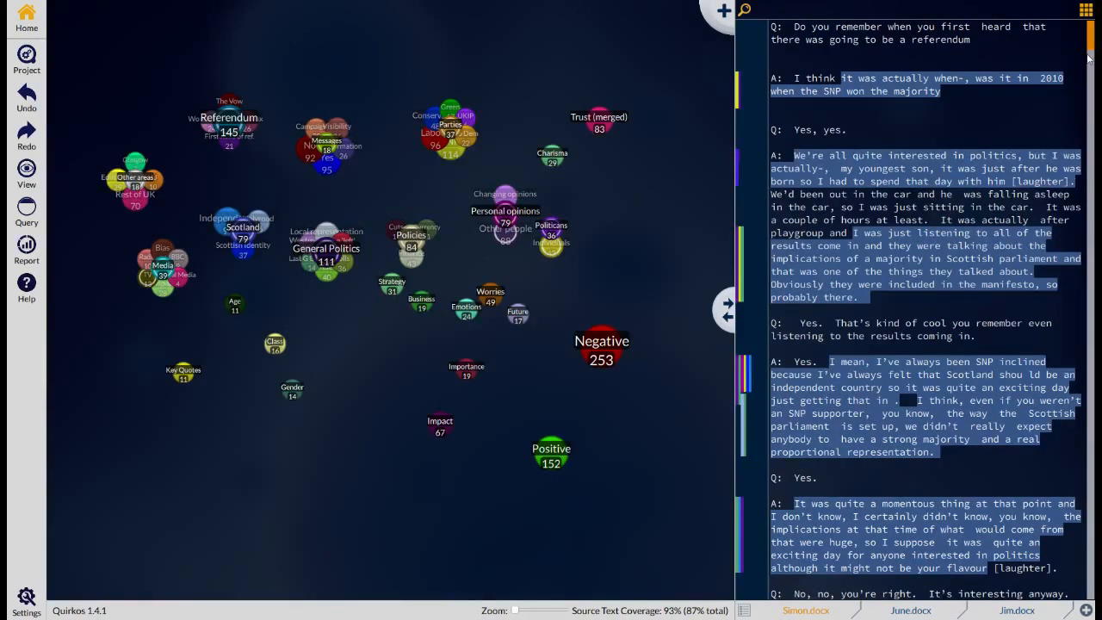
- Read through all passages coded to the "First head of ref." subquirk of Referendum, and return to the main canvas
drag(1092, 55, 1077, 15)
click(518, 613)
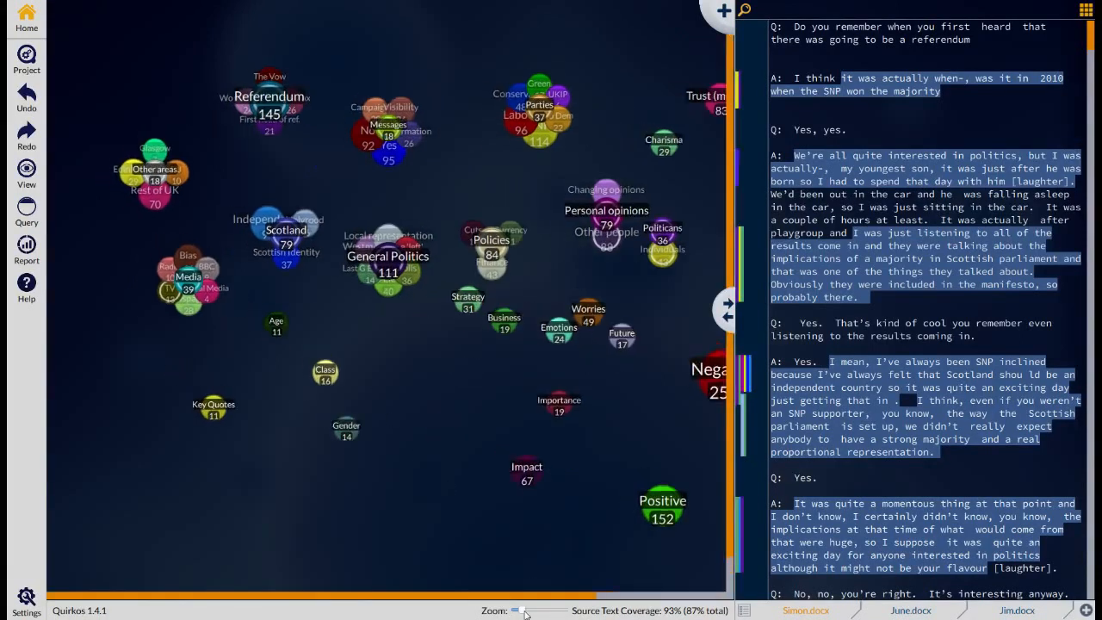
drag(548, 599, 606, 600)
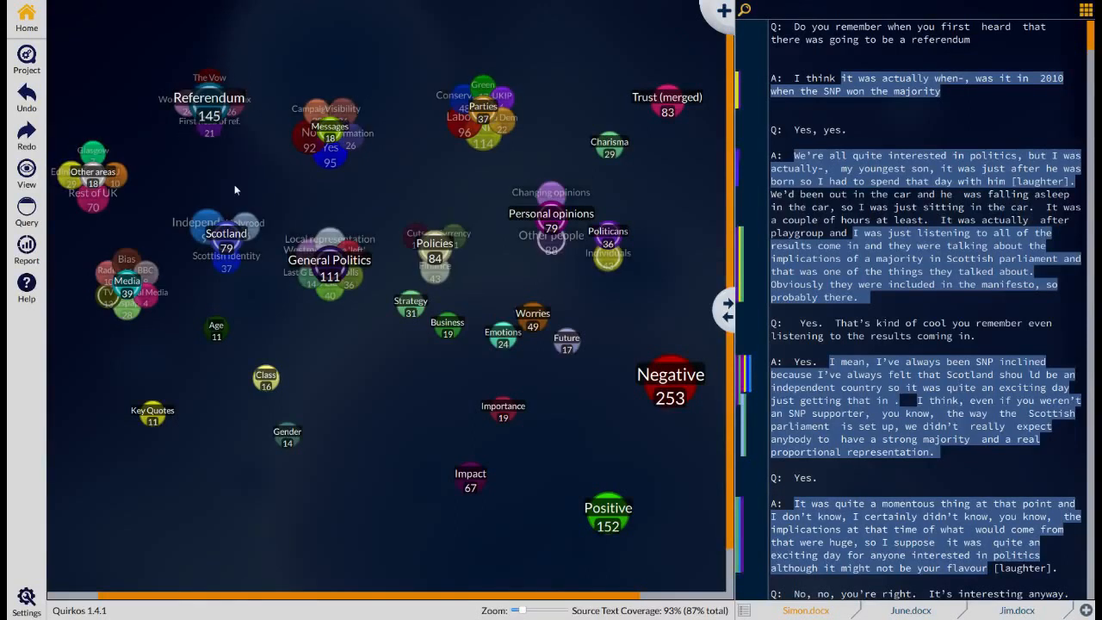
double_click(212, 145)
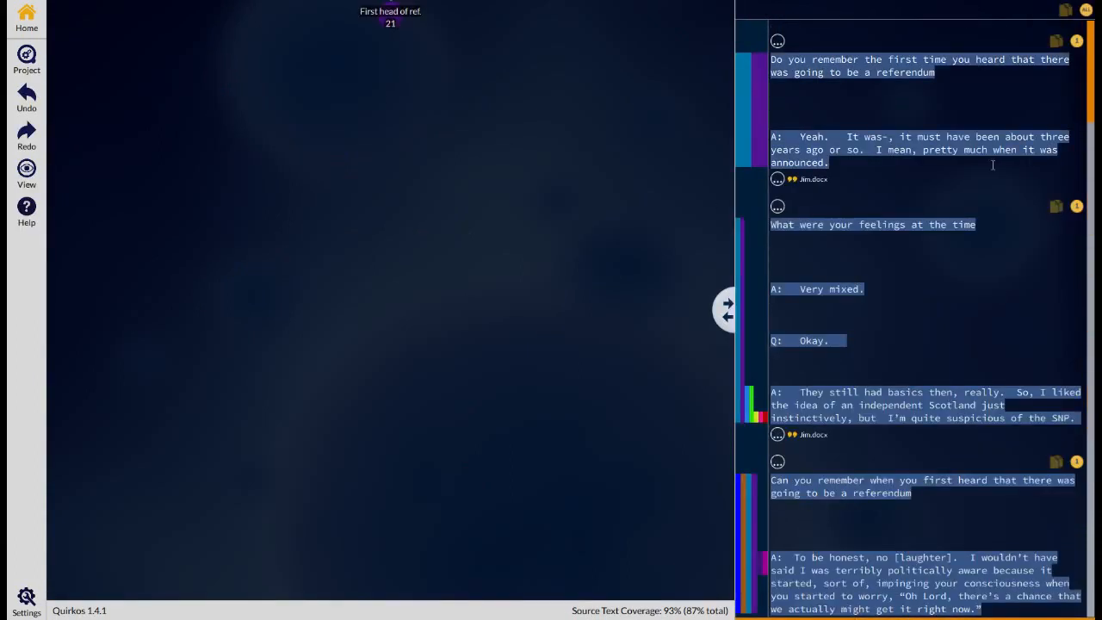
drag(1088, 73, 1095, 381)
scroll(1067, 422, down, 15)
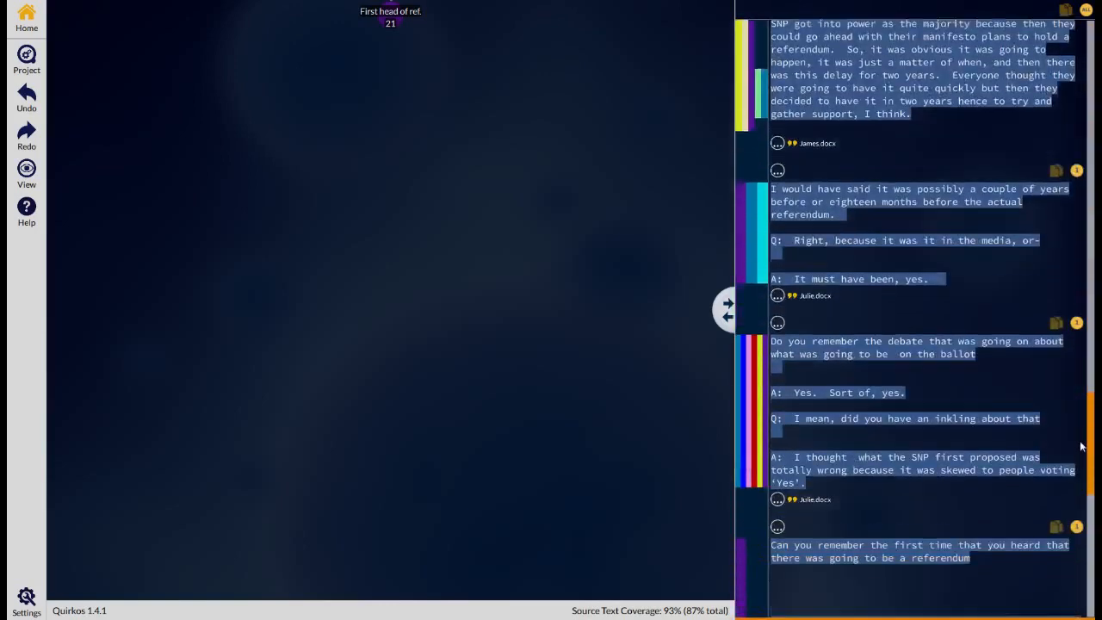
drag(1090, 544, 1090, 52)
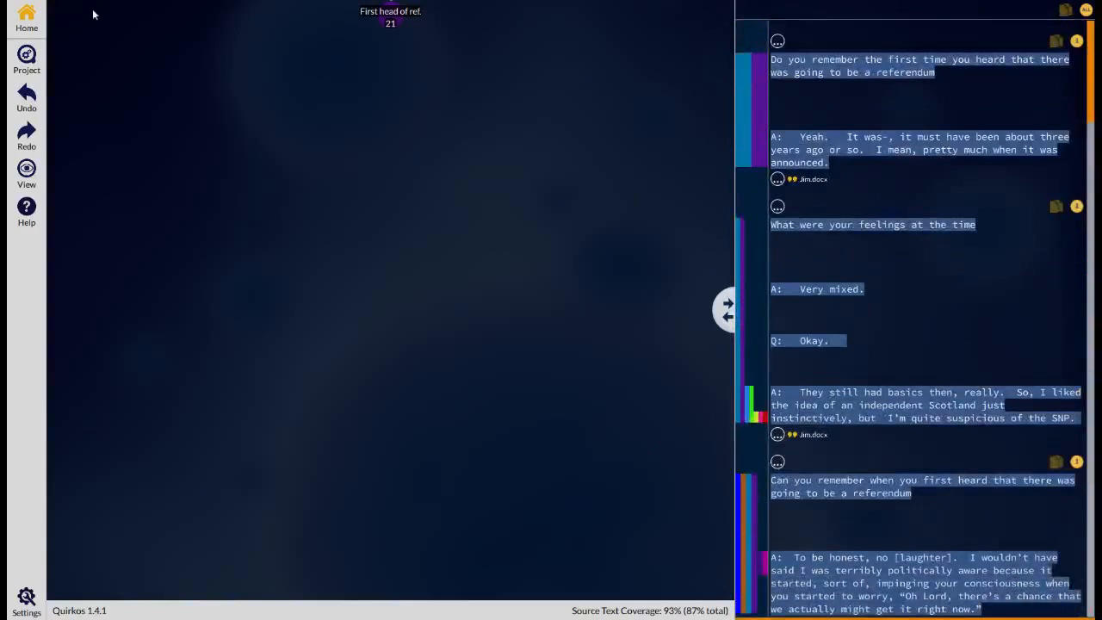
click(38, 24)
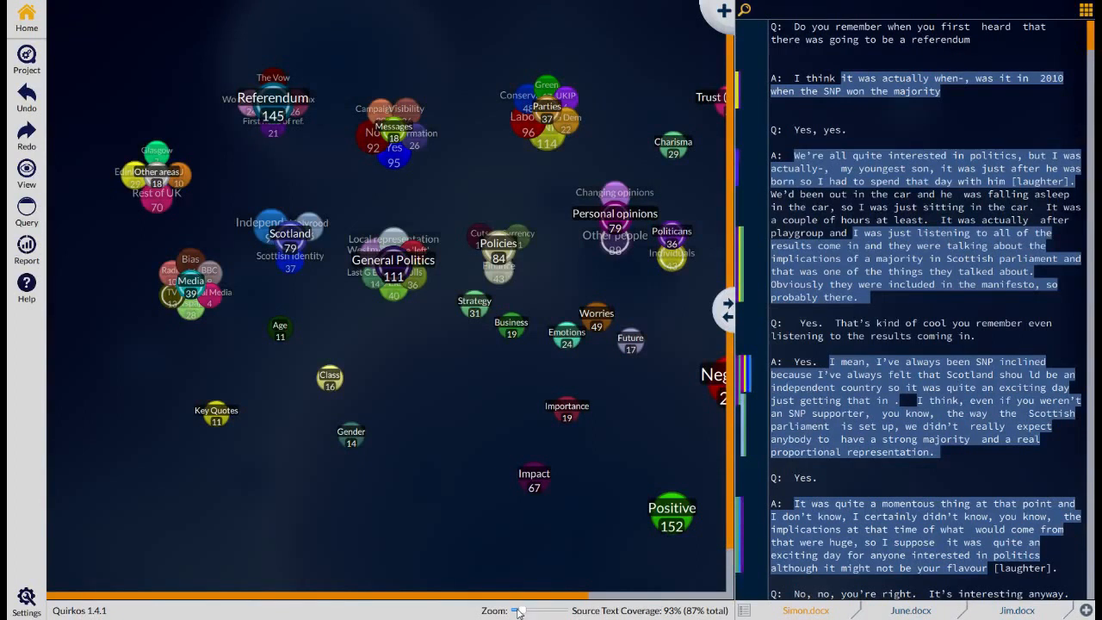
- Move the Negative and Positive quirks further up the canvas, placing Positive level with Importance
drag(517, 611, 514, 612)
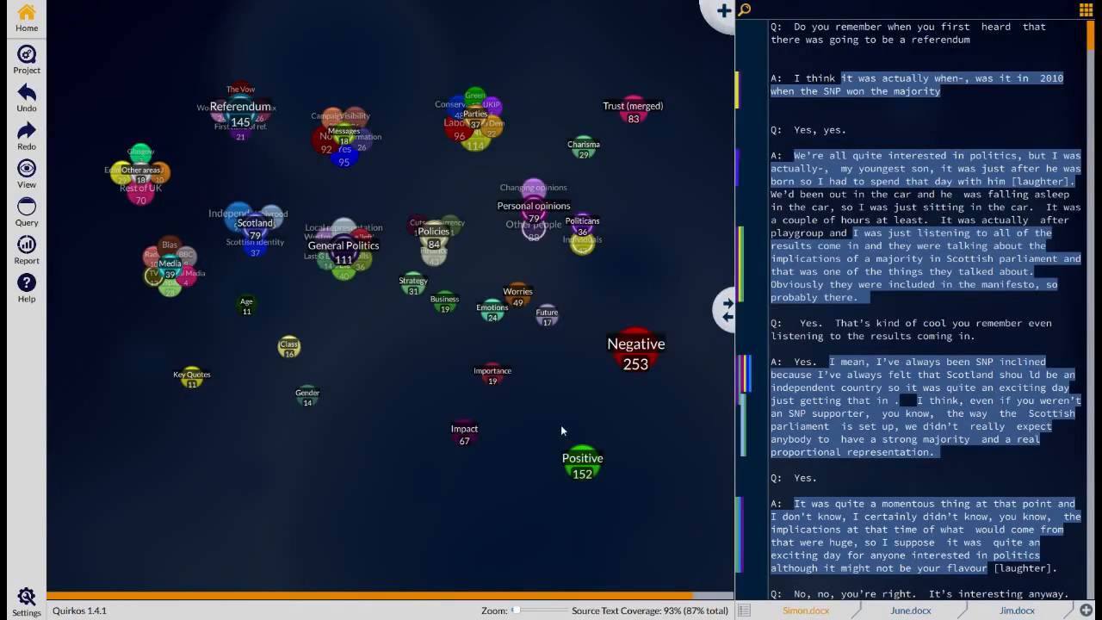
drag(635, 349, 630, 322)
drag(578, 469, 580, 389)
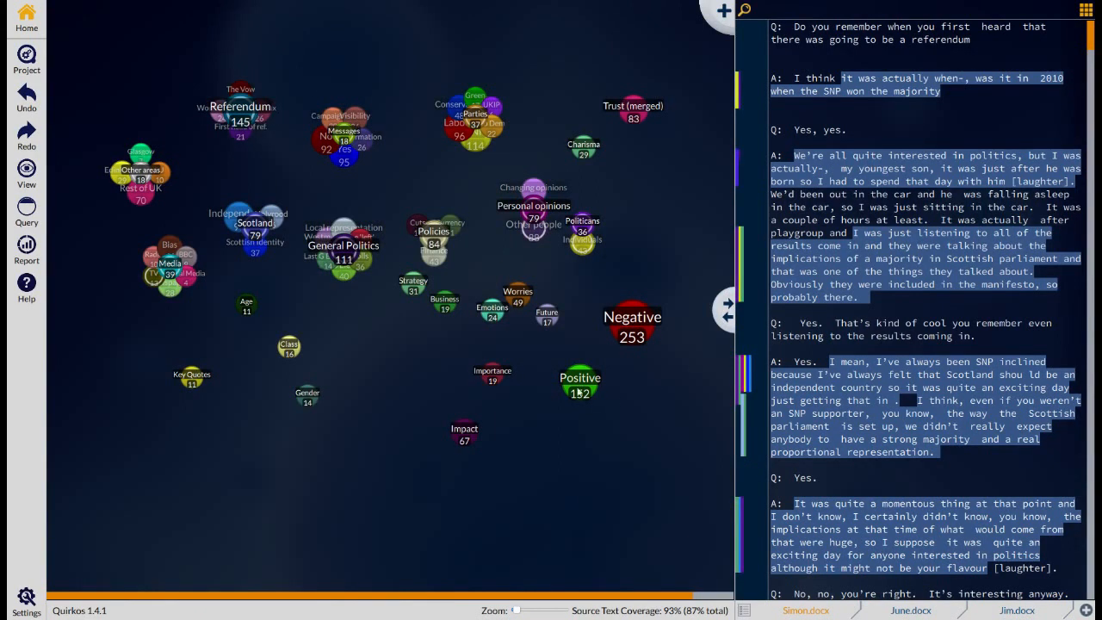
- Show the overlap view for the Positive quirk and check the overlap details of the neighbouring SNP quirk
right_click(581, 387)
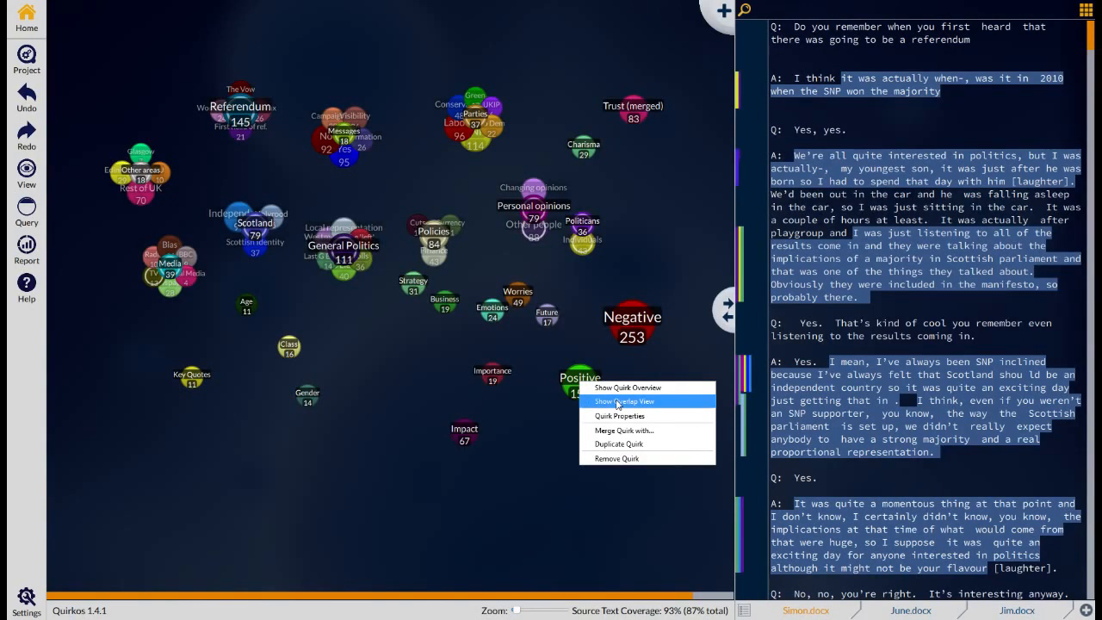
click(618, 402)
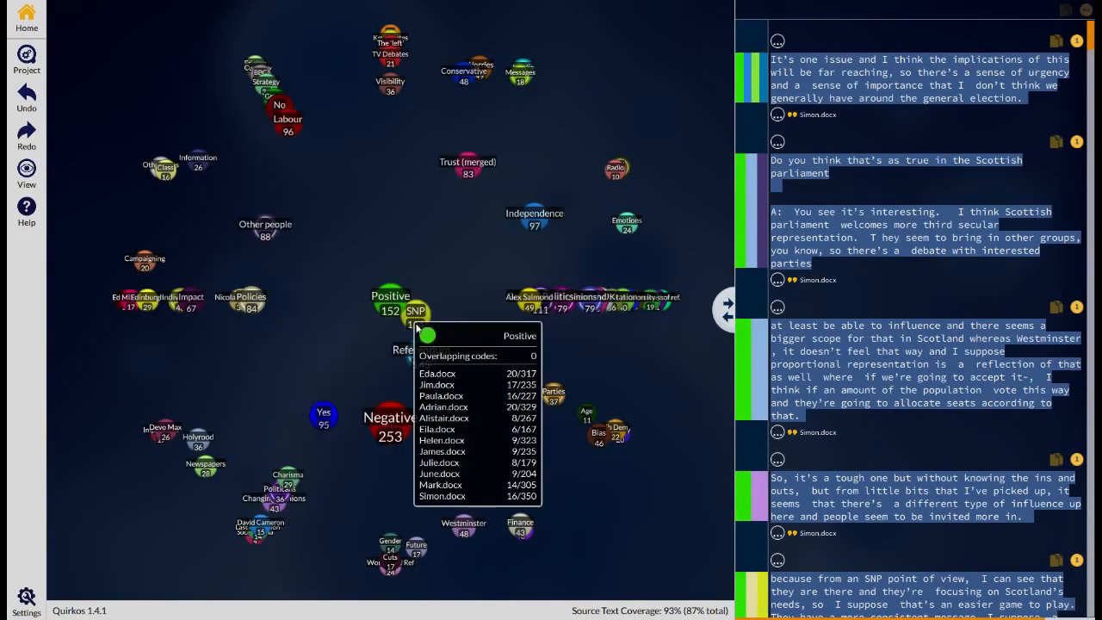
mouse_move(421, 324)
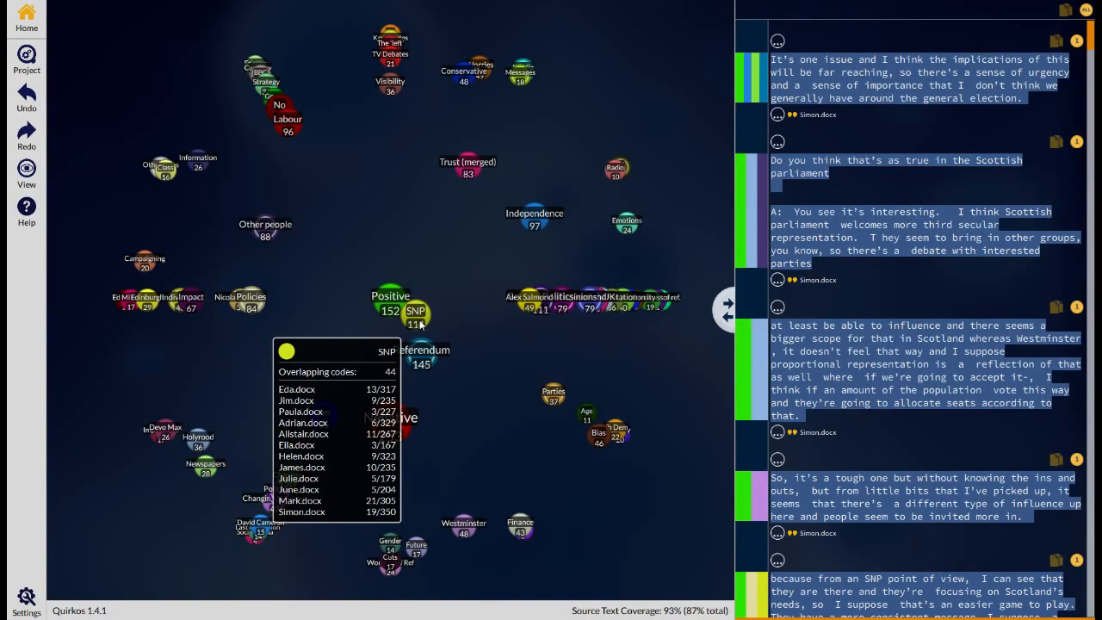
mouse_move(399, 303)
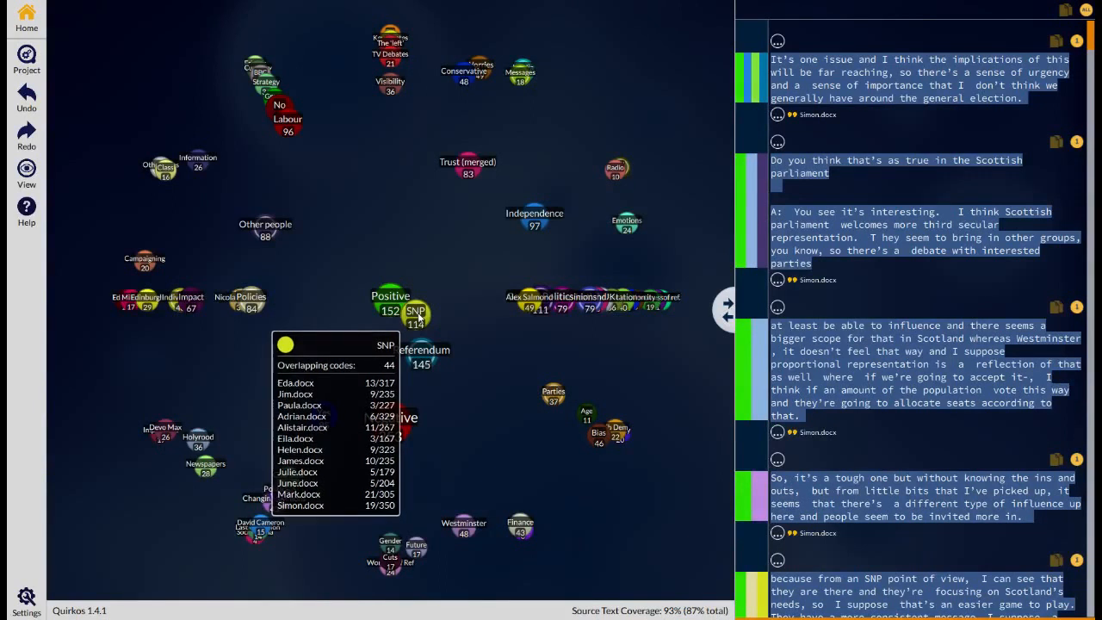
- Read the passages where SNP overlaps with Positive, and those where Referendum overlaps with Positive
click(418, 317)
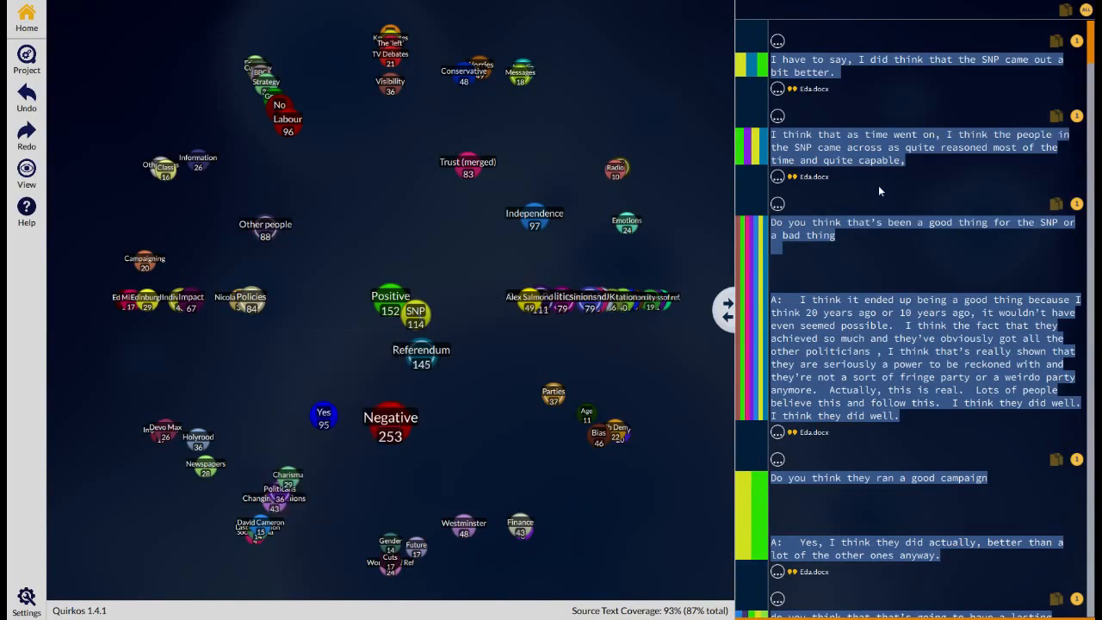
scroll(878, 185, down, 2)
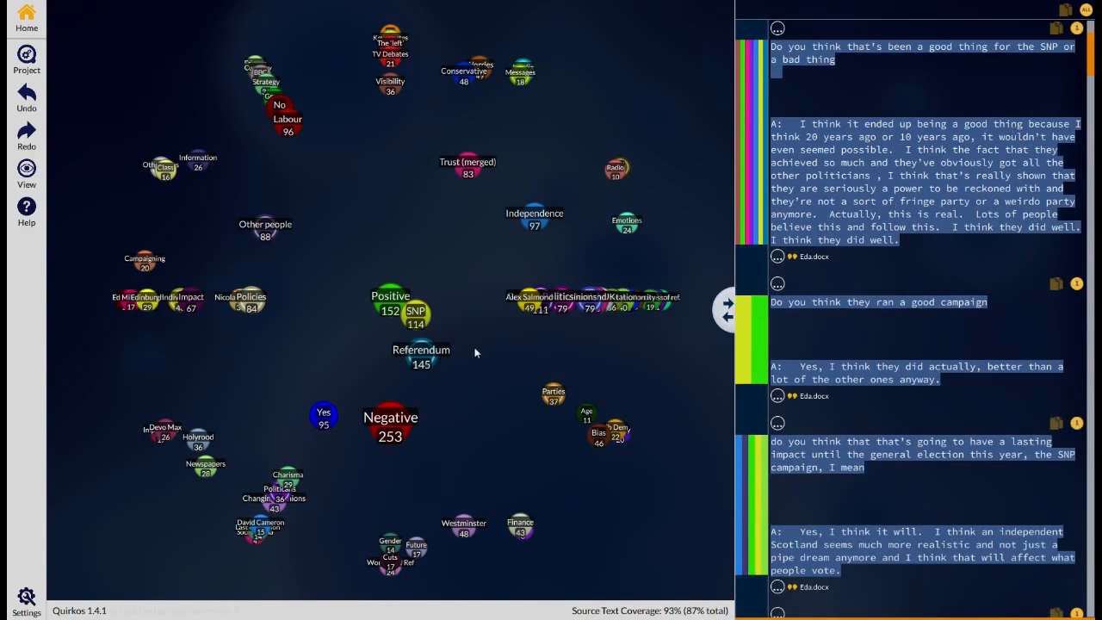
click(426, 358)
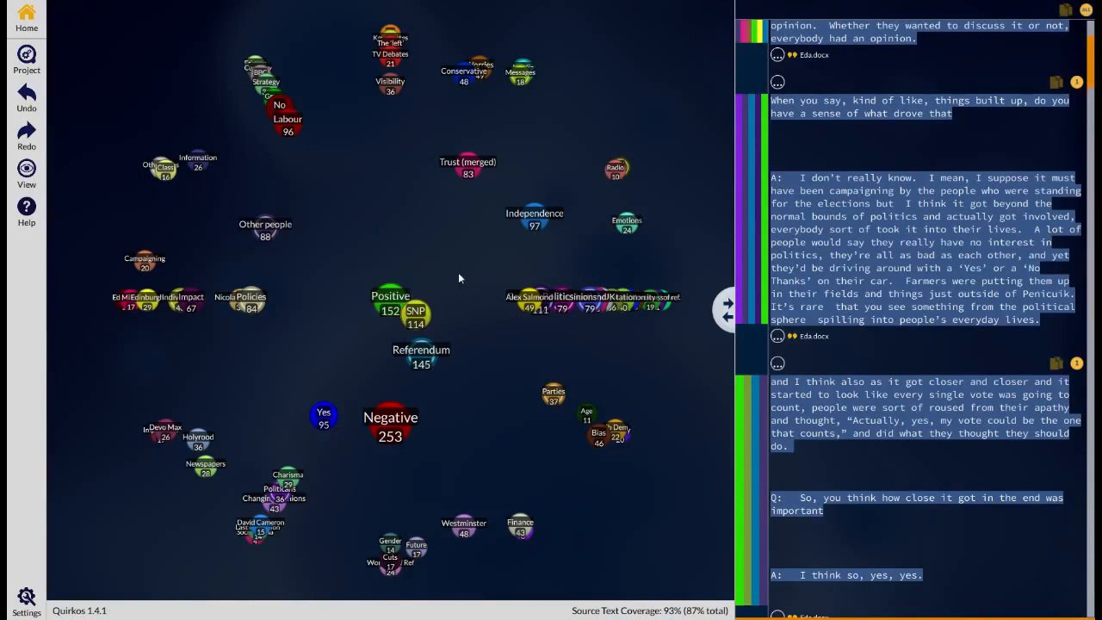
mouse_move(436, 370)
mouse_move(422, 321)
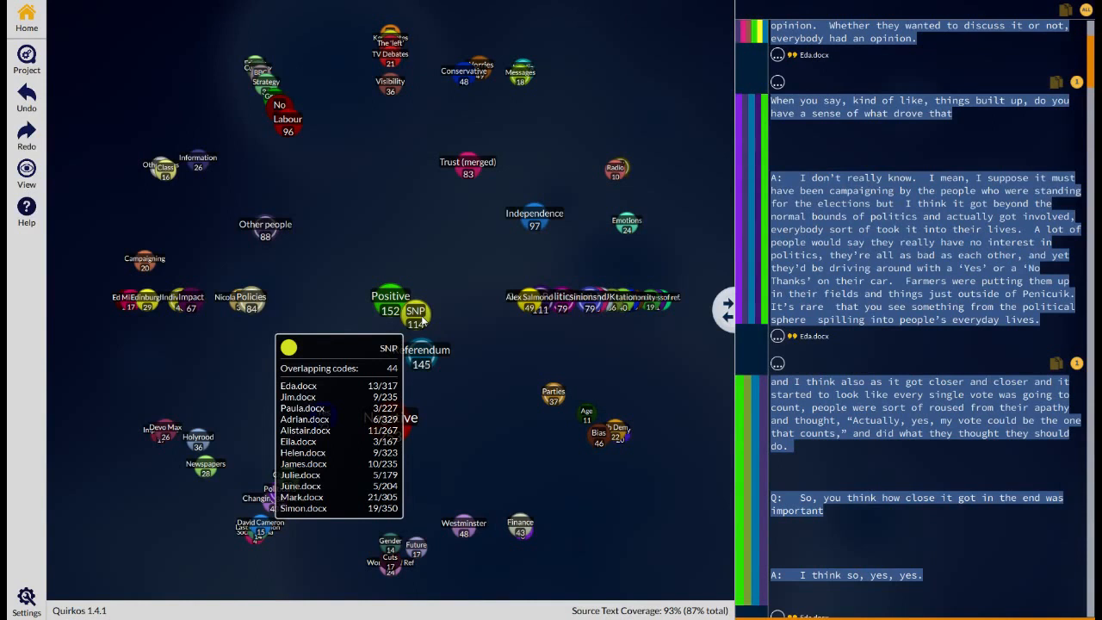
- Check Labour's overlap with Positive and read through the passages coded to both quirks
mouse_move(287, 125)
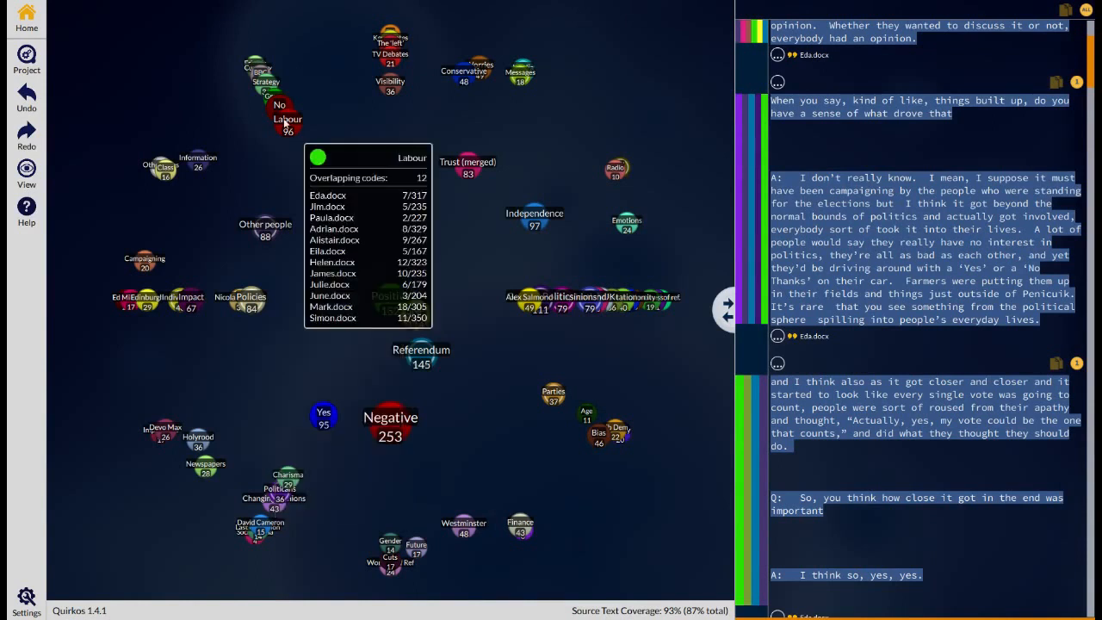
click(286, 126)
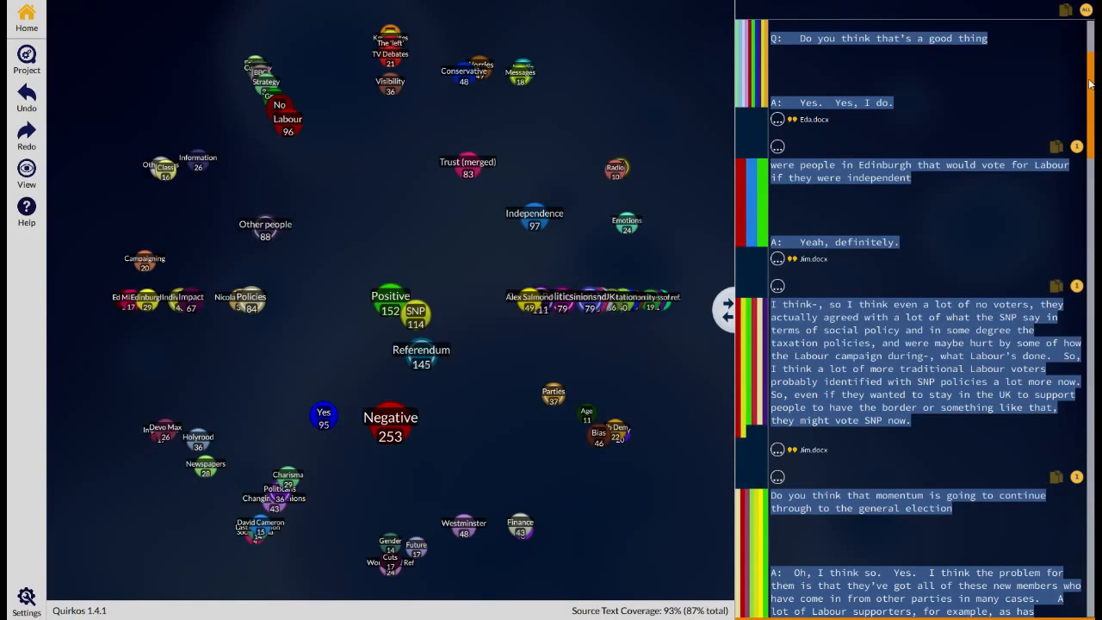
drag(1090, 84, 1089, 238)
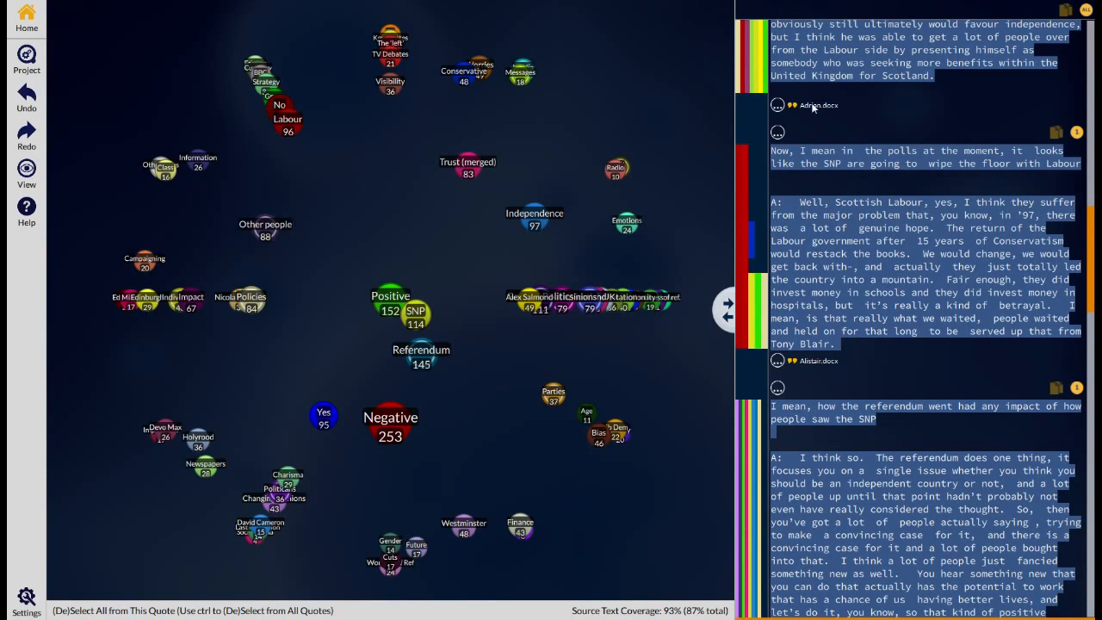
scroll(874, 327, down, 3)
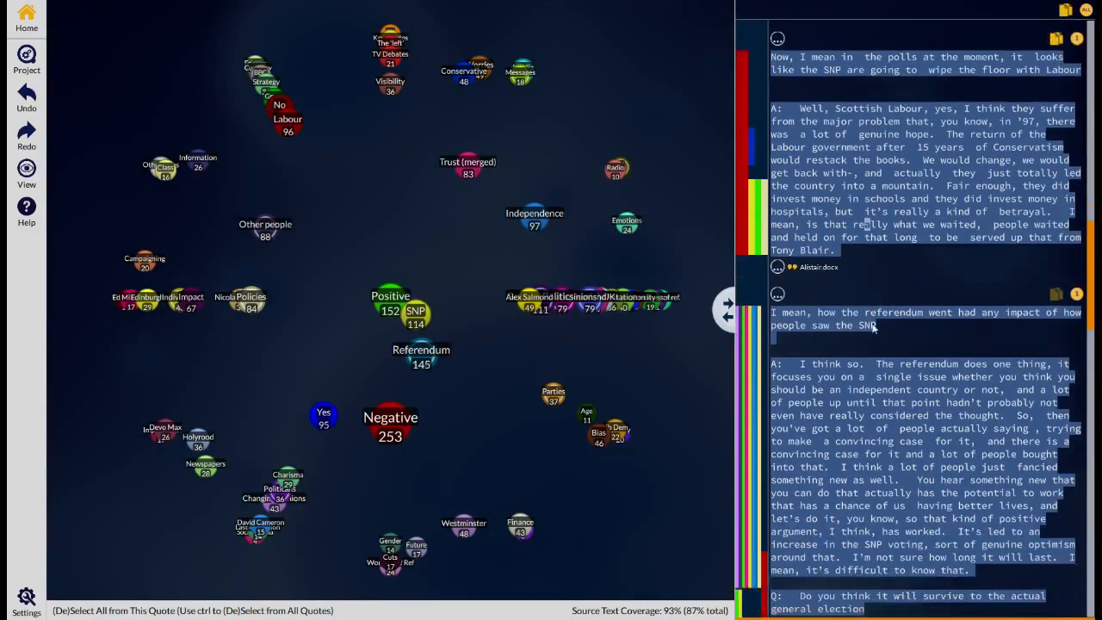
scroll(874, 327, down, 12)
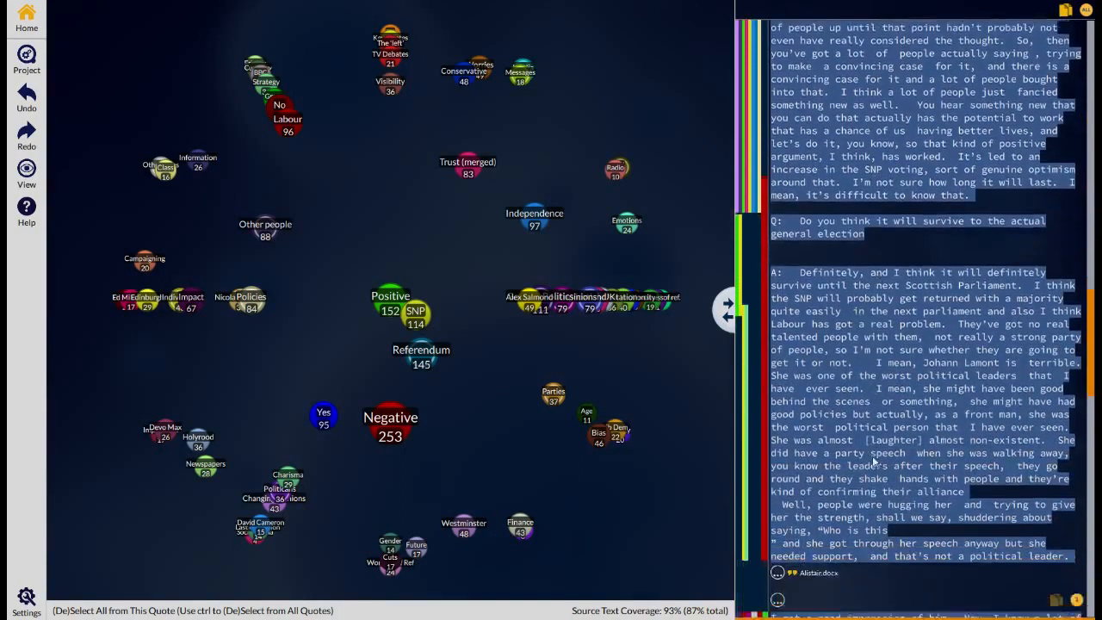
scroll(874, 462, down, 12)
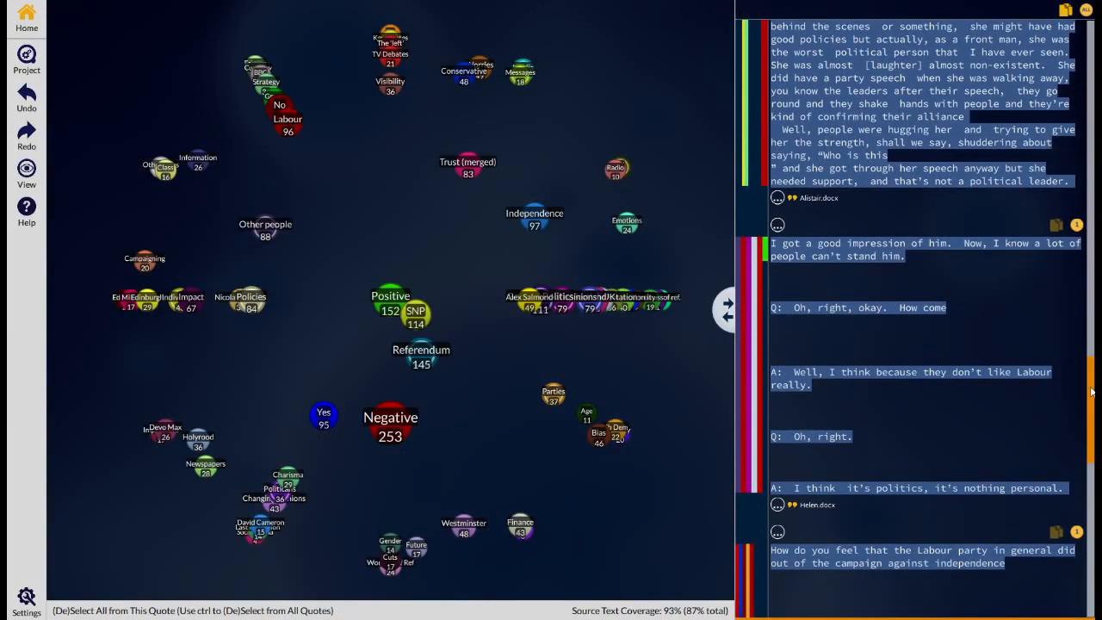
drag(1091, 393, 1090, 56)
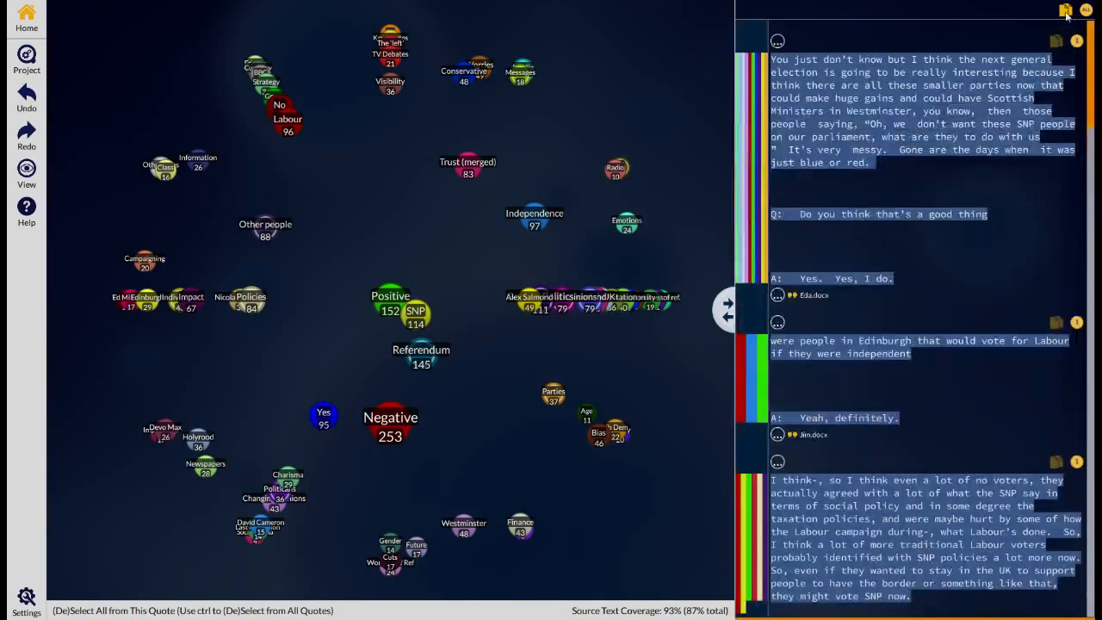
- Leave the overlap view and display the properties of the open source
click(34, 18)
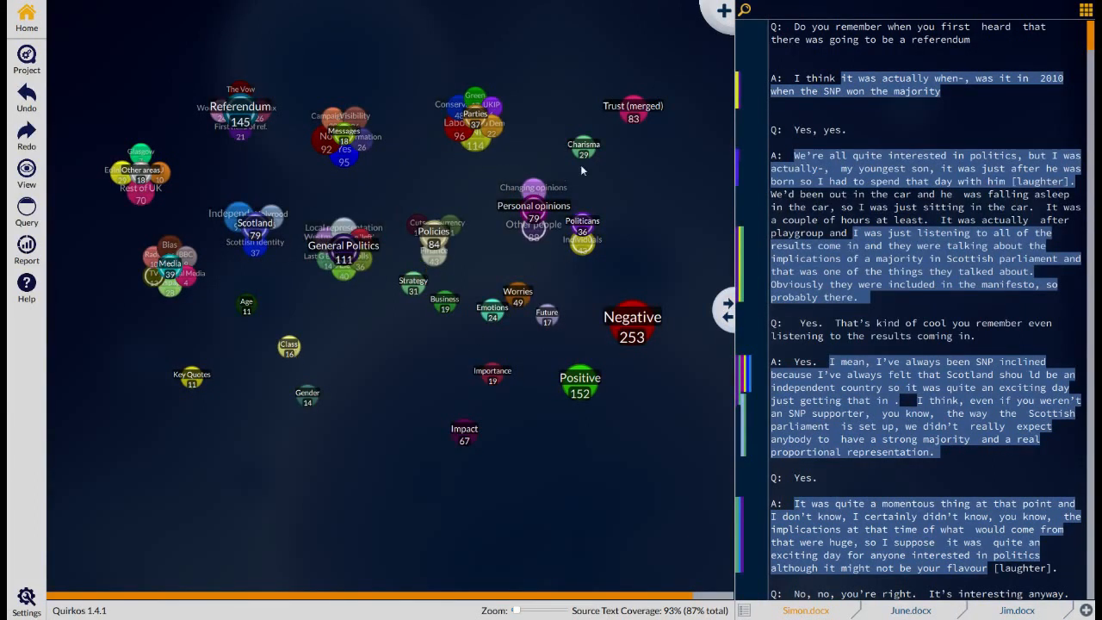
click(1084, 17)
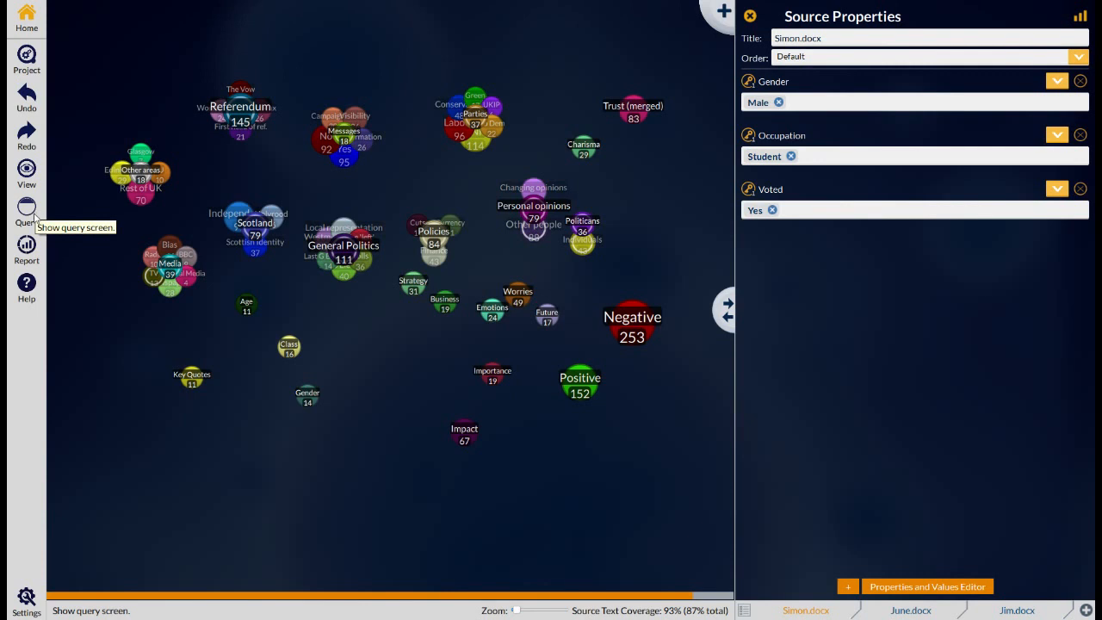
- Run a query for sources whose Gender equals Female, and show the resulting passages coded to Negative
click(33, 215)
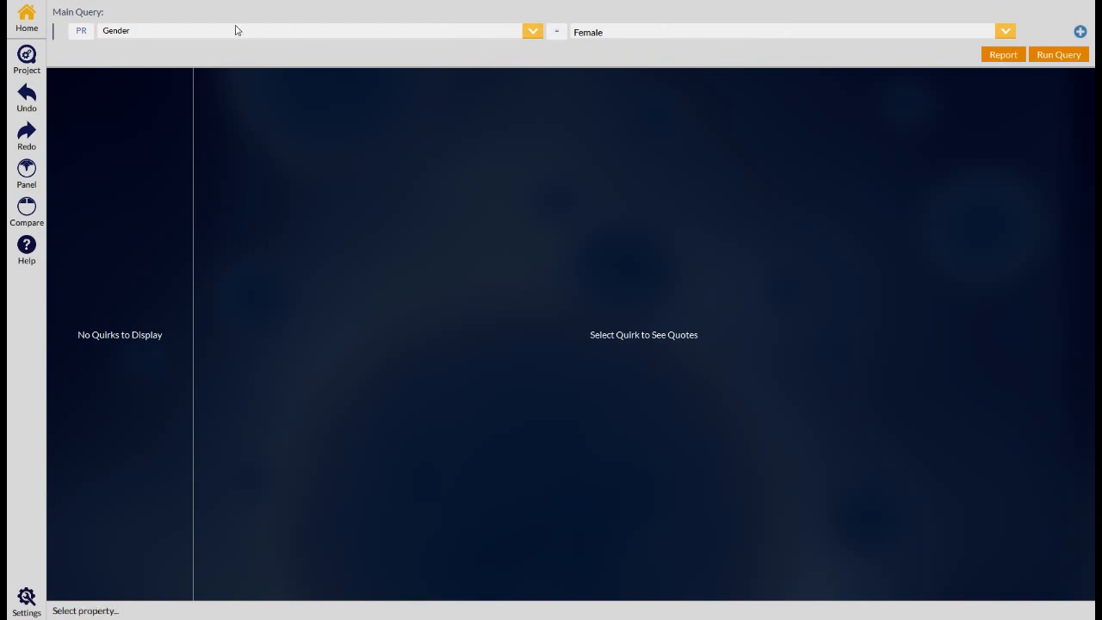
click(1058, 55)
click(477, 33)
click(497, 34)
click(644, 31)
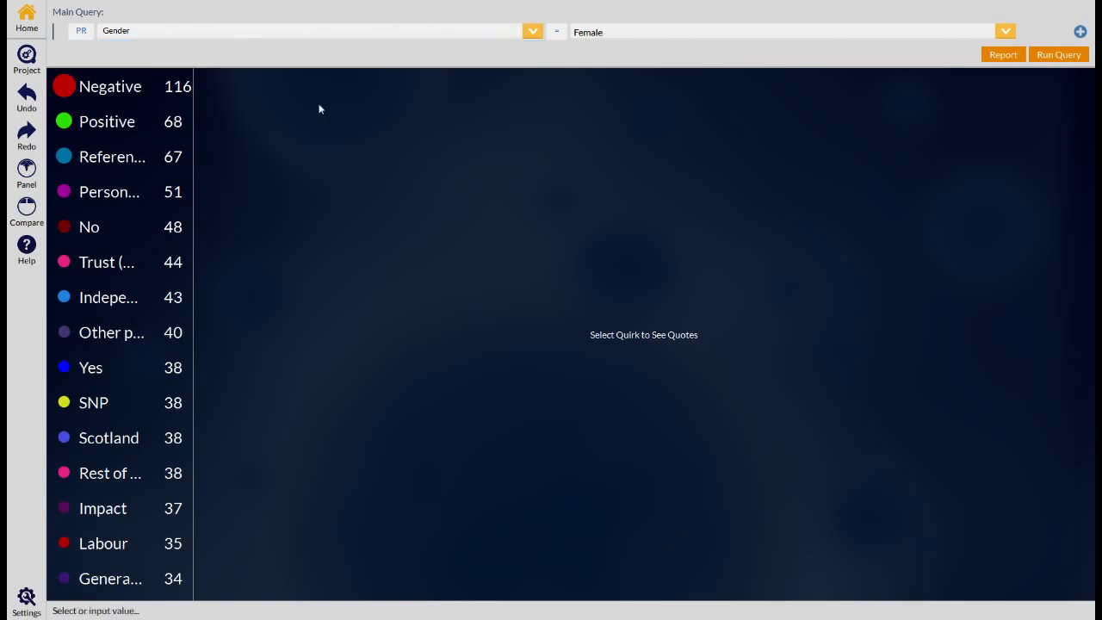
click(94, 92)
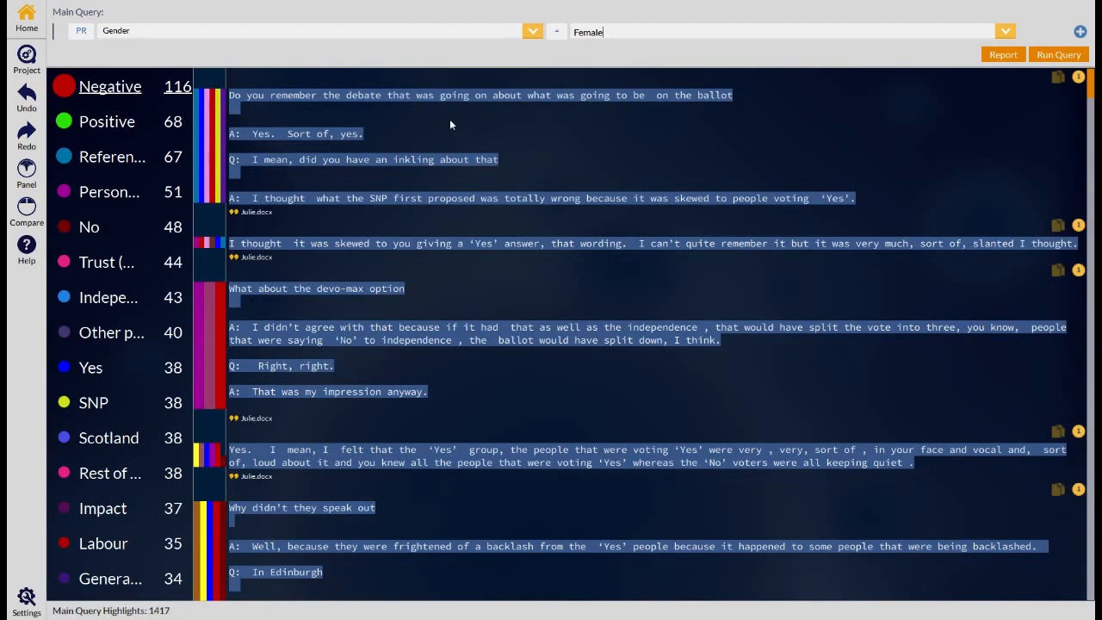
- Skim the passages coded to Negative and widen the quirk list so the full quirk names show
scroll(450, 125, down, 3)
scroll(452, 126, up, 2)
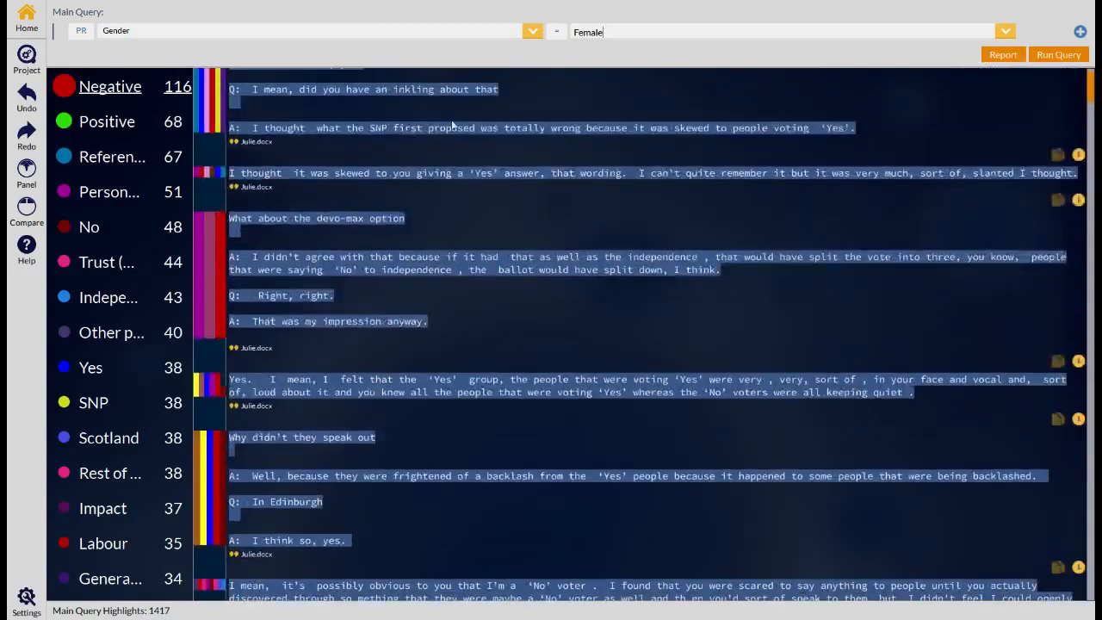
scroll(451, 120, up, 1)
scroll(451, 117, down, 3)
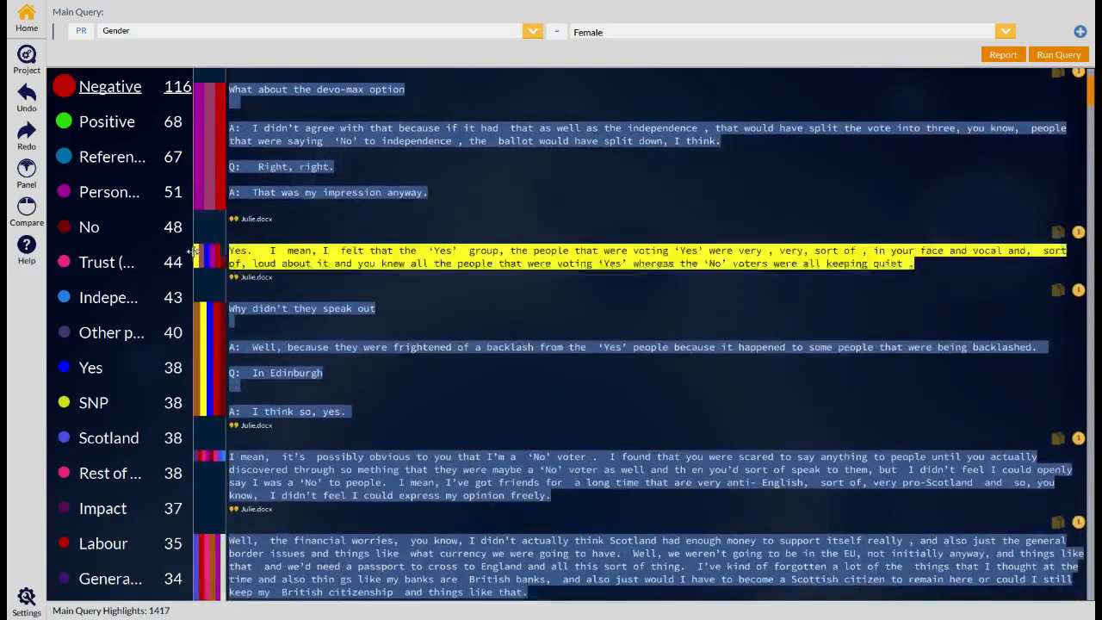
drag(192, 250, 265, 244)
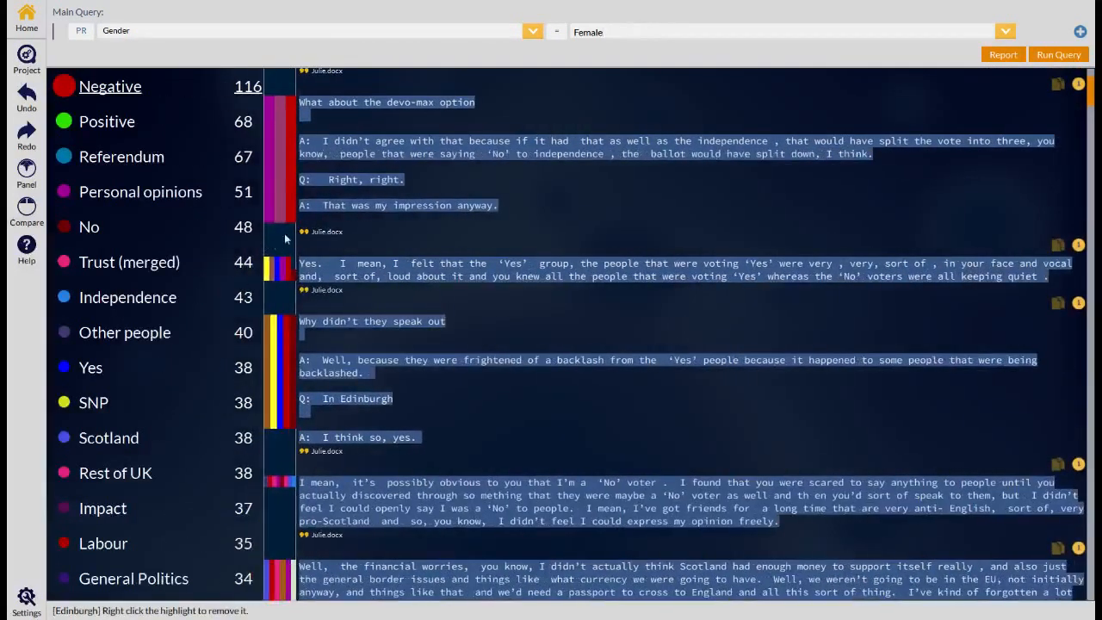
- Set up a side-by-side comparison of Gender equals Female against Gender equals Male and run both queries
click(30, 214)
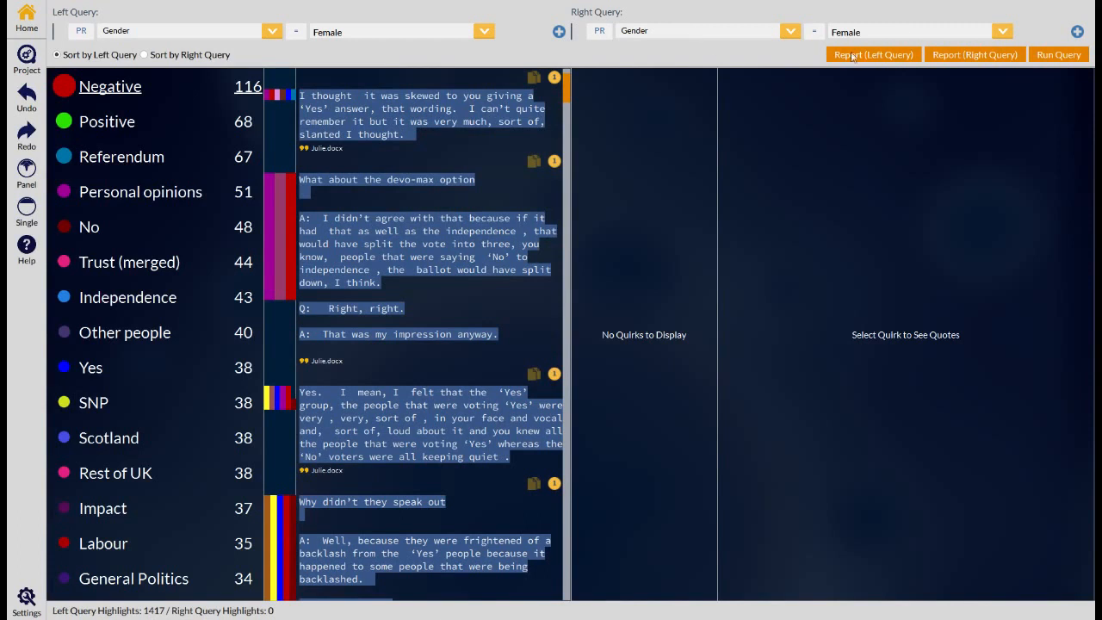
click(1001, 32)
click(972, 57)
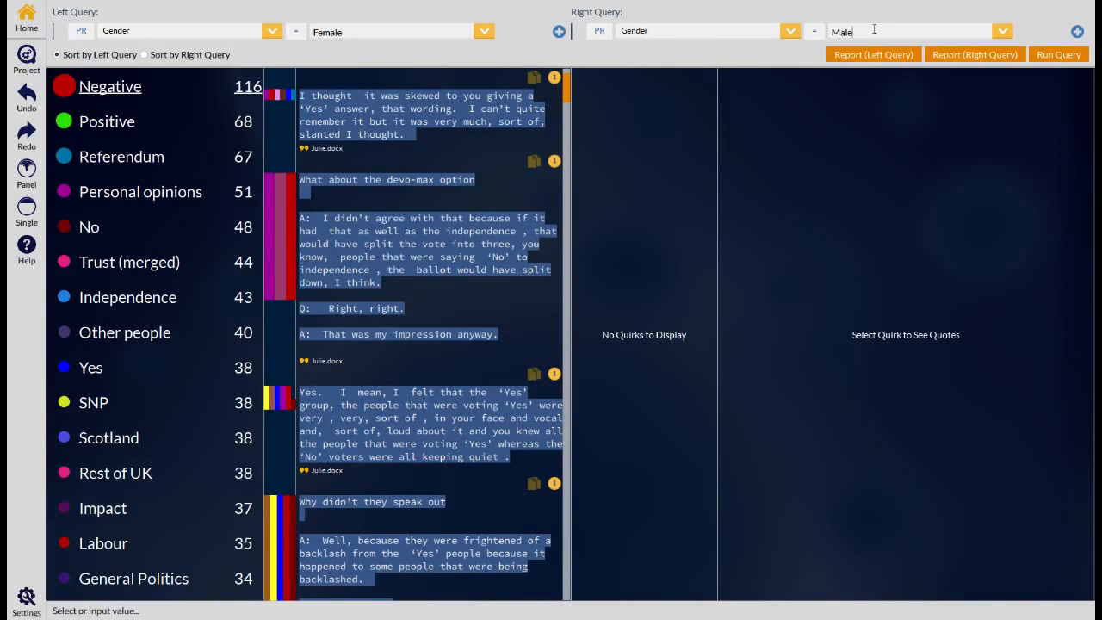
click(1048, 57)
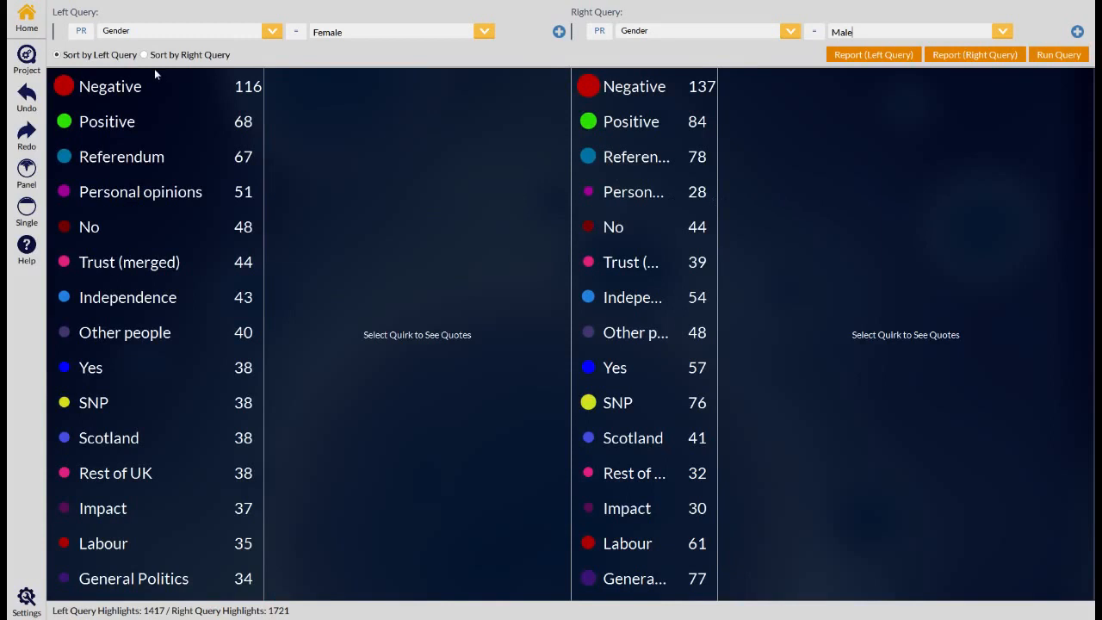
- Compare the female and male passages coded to Negative, and those coded to SNP
click(136, 89)
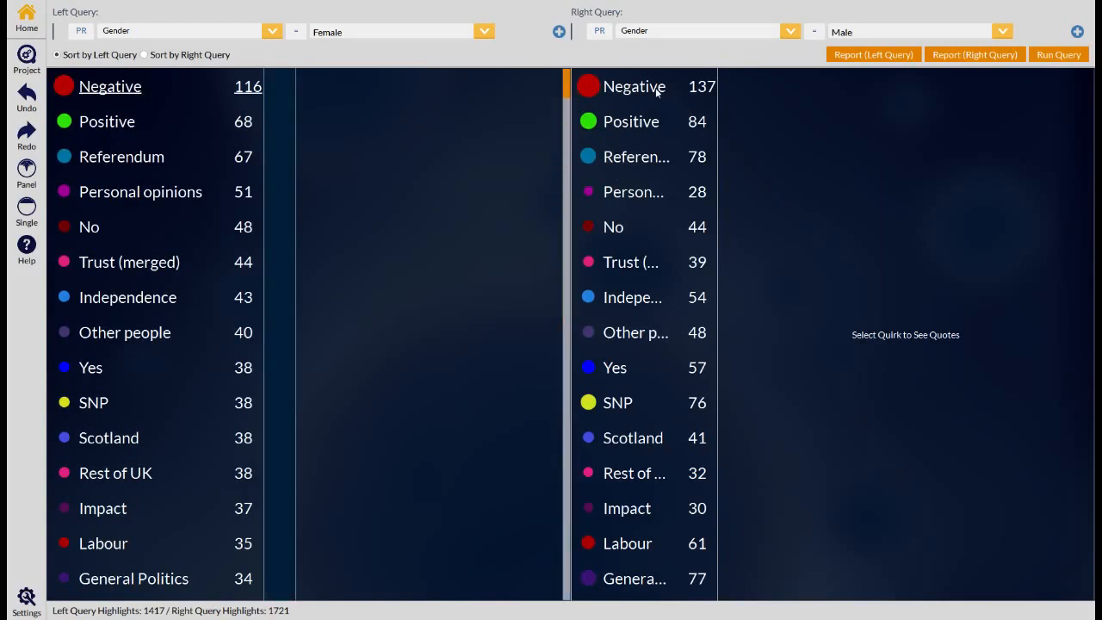
click(656, 91)
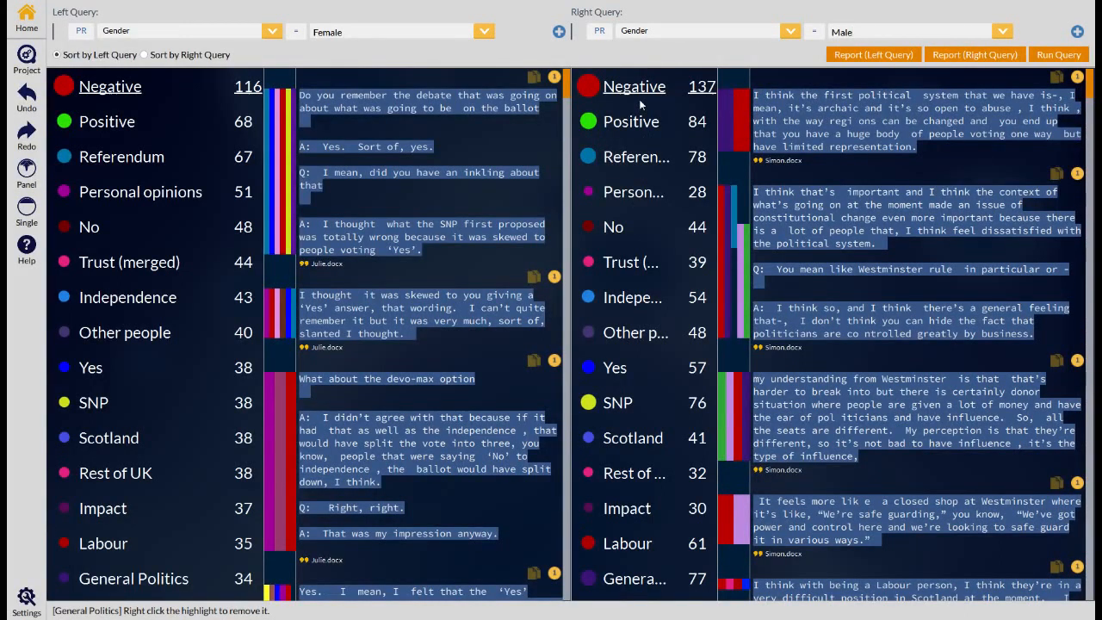
click(618, 402)
click(103, 407)
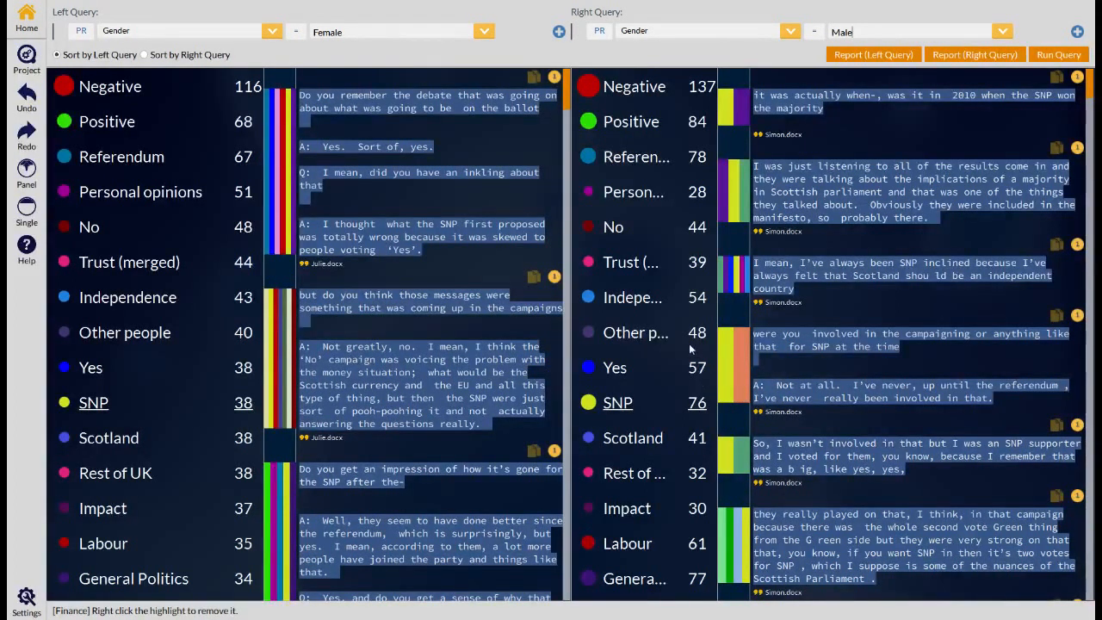
scroll(847, 221, down, 1)
scroll(847, 220, up, 1)
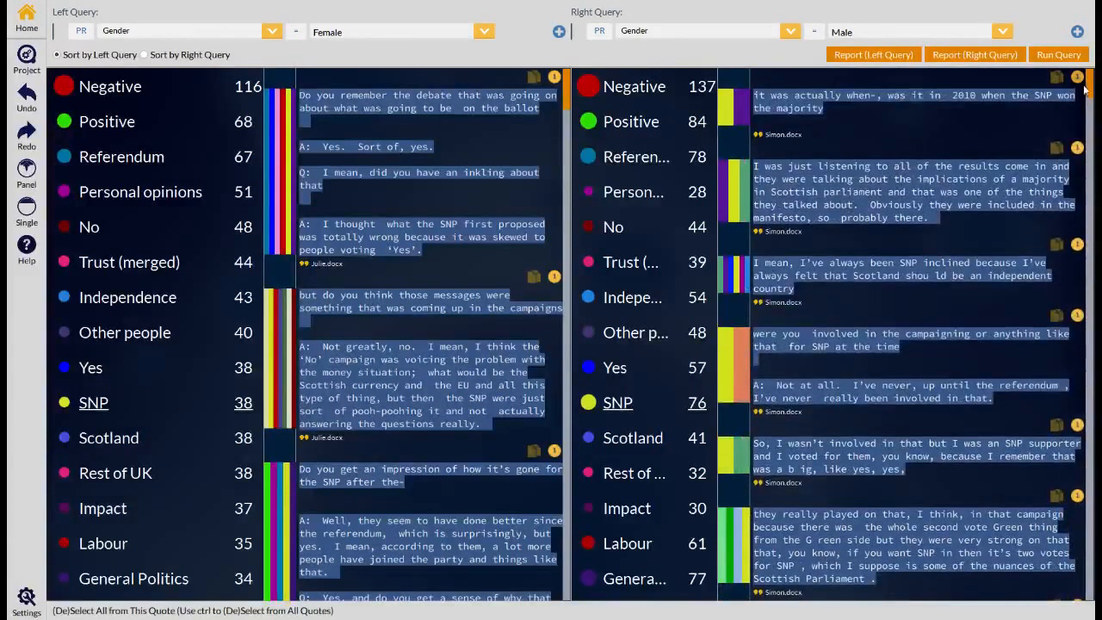
mouse_move(1089, 86)
mouse_down()
mouse_move(1090, 172)
mouse_move(1091, 72)
mouse_up()
- Add the criterion Voted equals Yes to the Male query, run it, and show its passages coded to Negative
click(1077, 32)
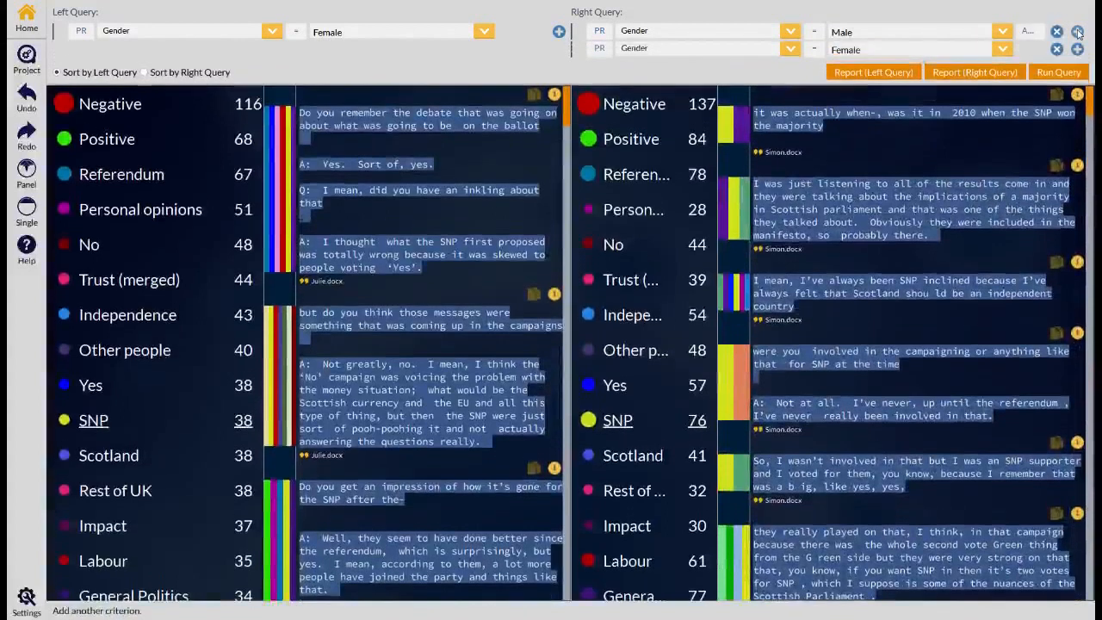
click(790, 48)
click(748, 91)
click(1004, 49)
click(973, 74)
click(1059, 72)
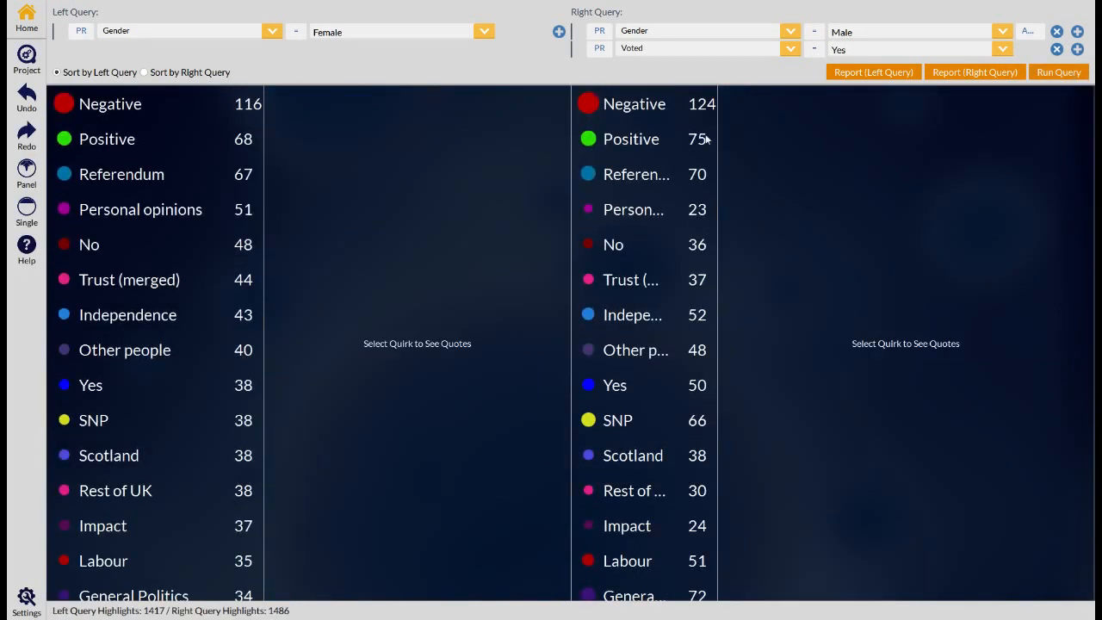
click(640, 105)
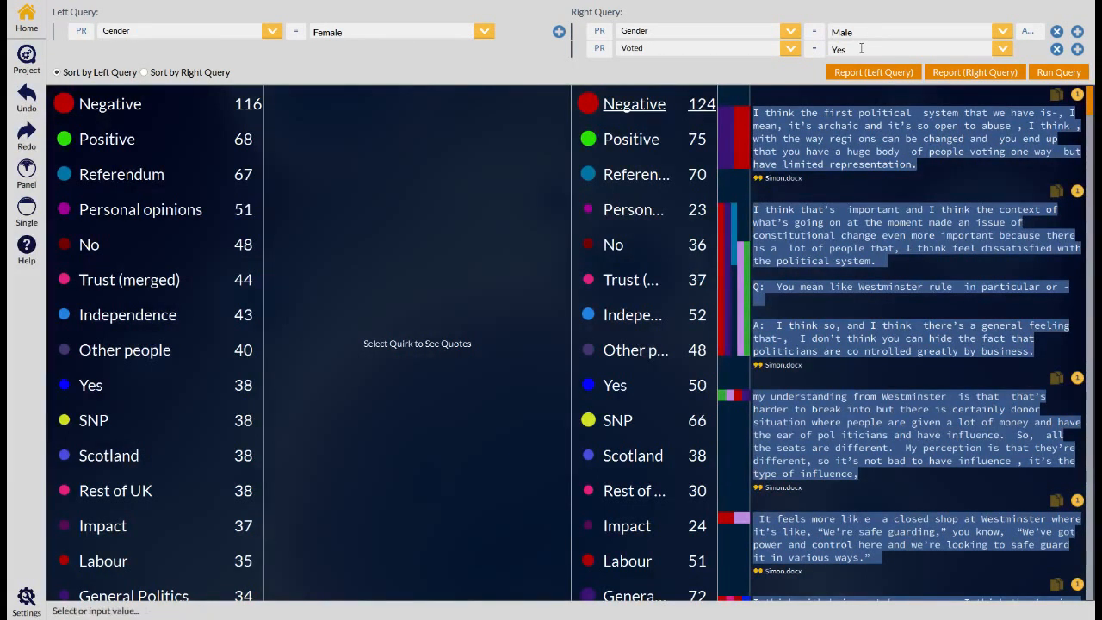
- Return to the project overview and export all sources as one Word document named "word export example"
click(31, 17)
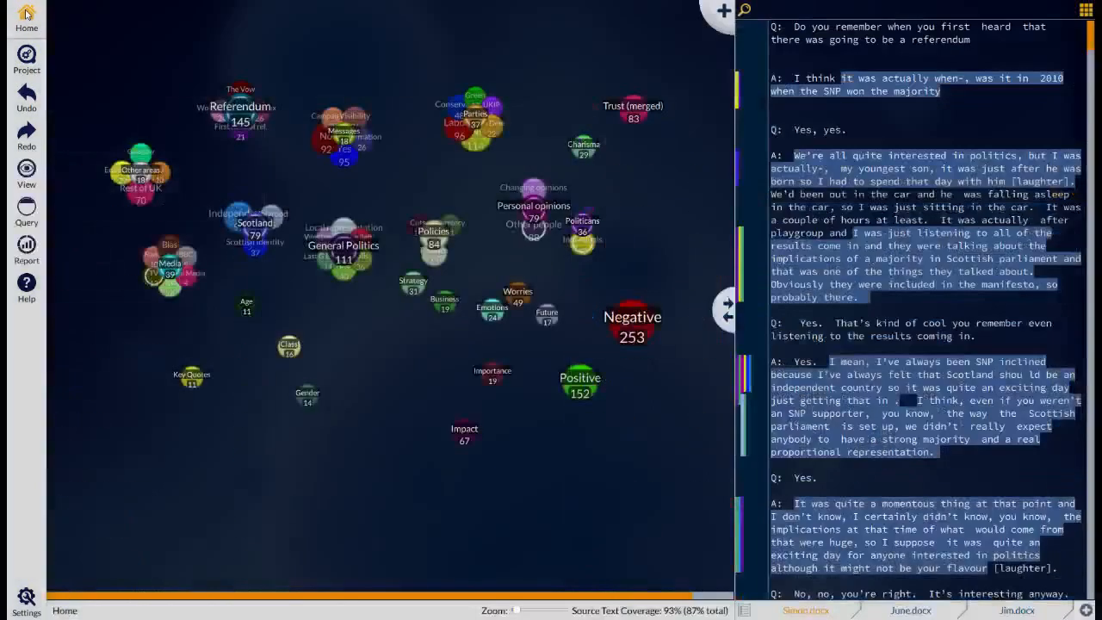
click(24, 57)
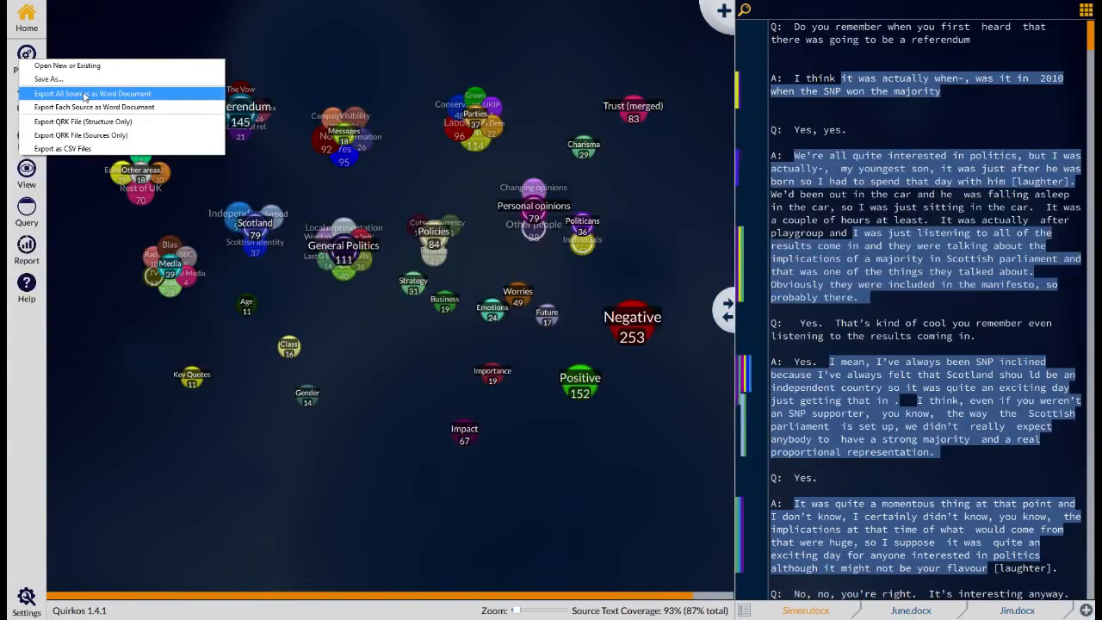
click(105, 38)
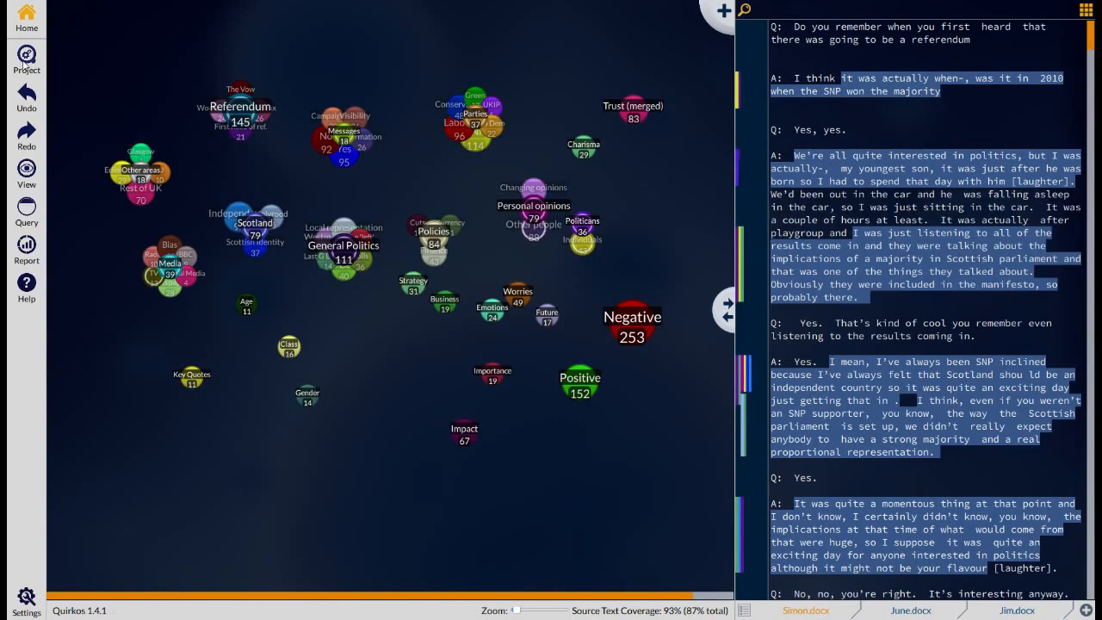
click(26, 57)
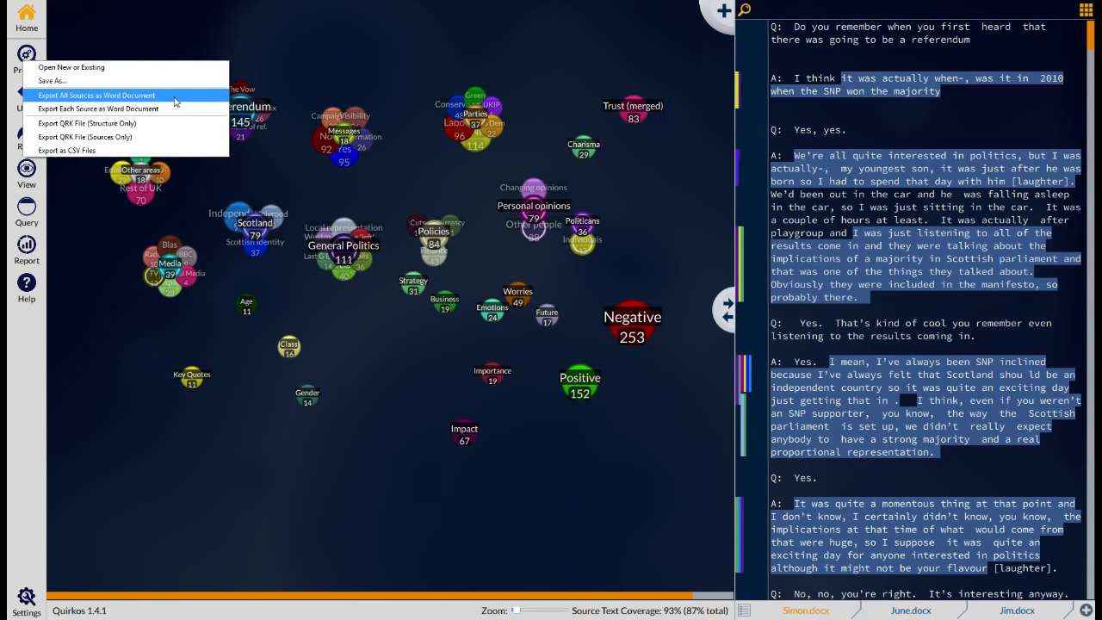
click(175, 98)
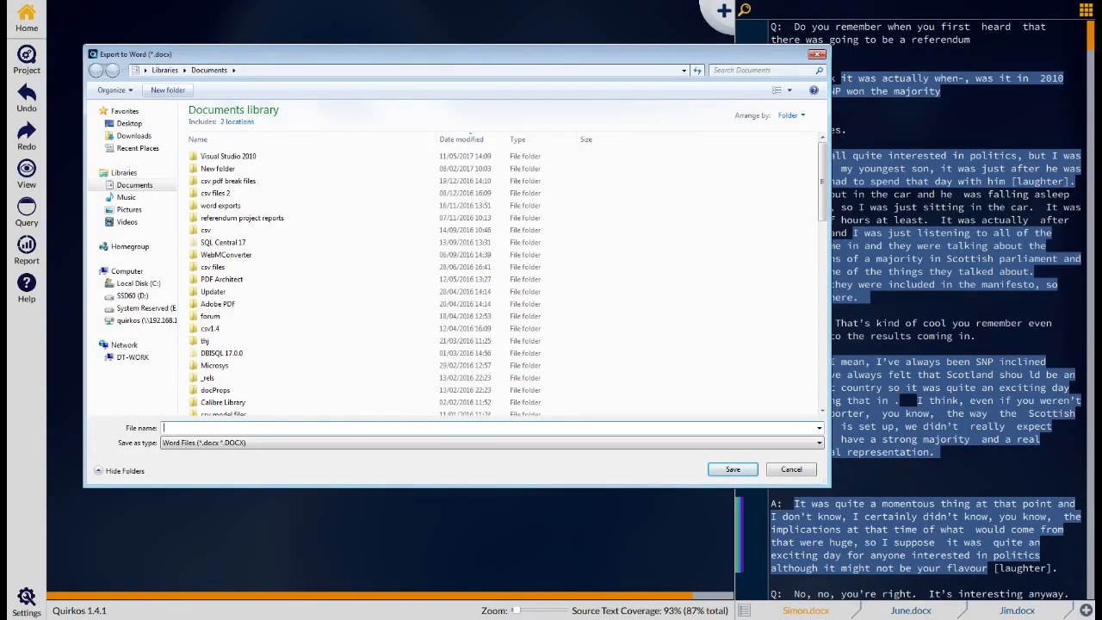
text(word export e)
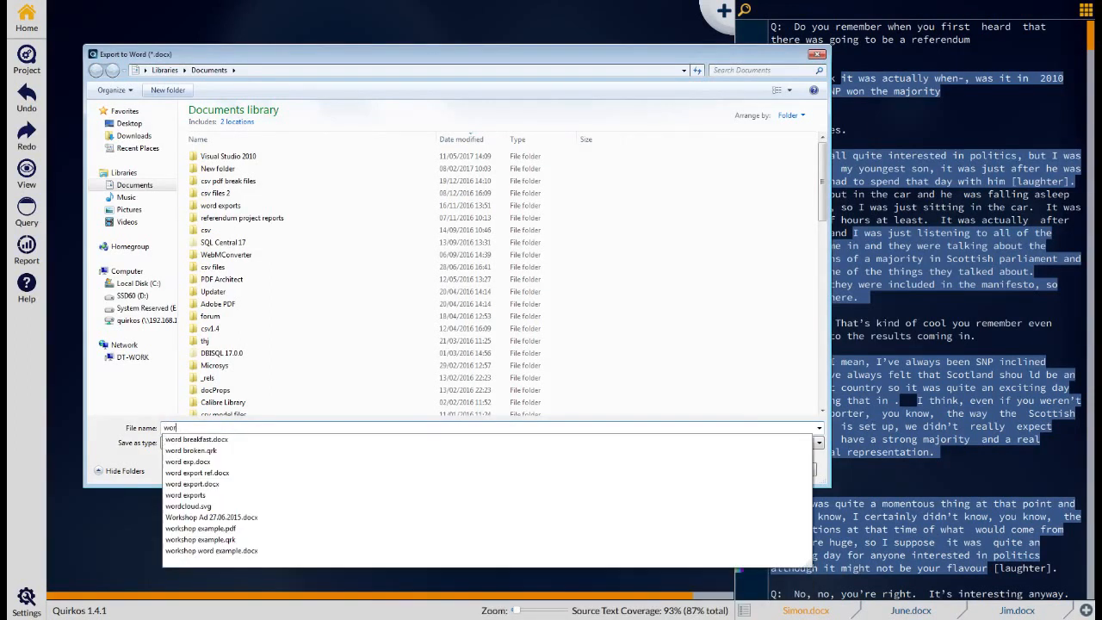
text(xample)
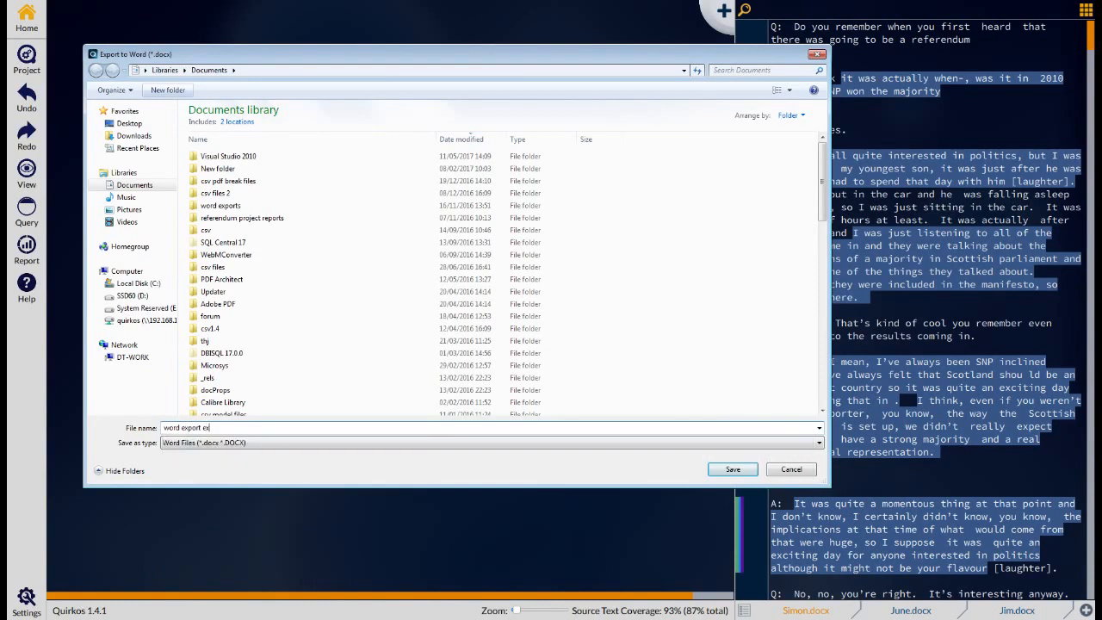
key(Return)
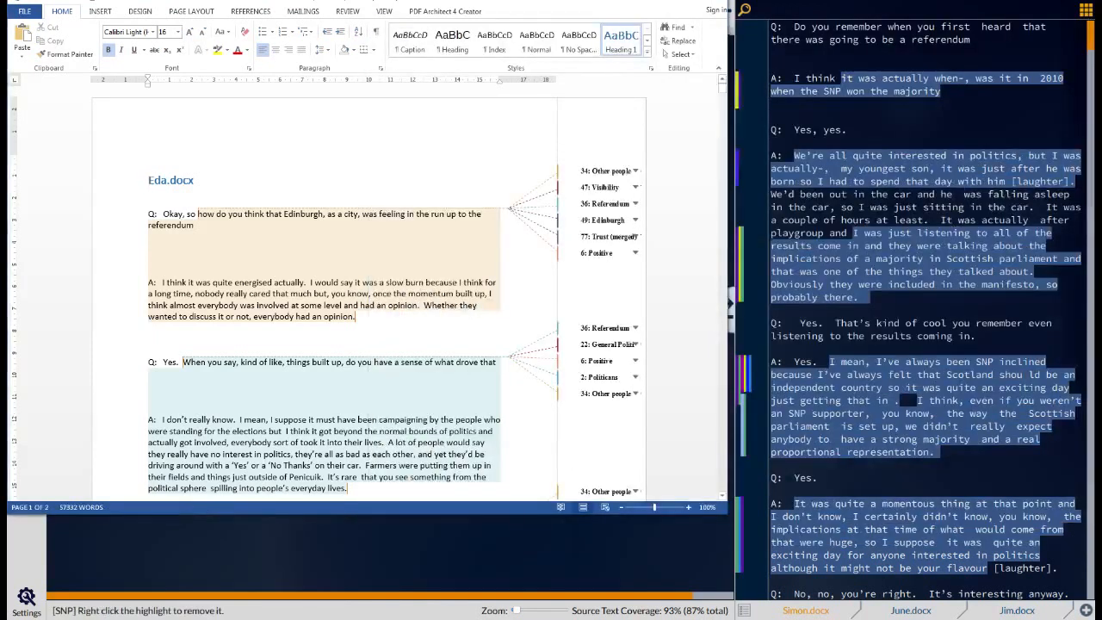
- Enlarge the exported document's Word window and inspect the coding comments on the first highlighted passage
click(694, 2)
click(819, 167)
click(819, 183)
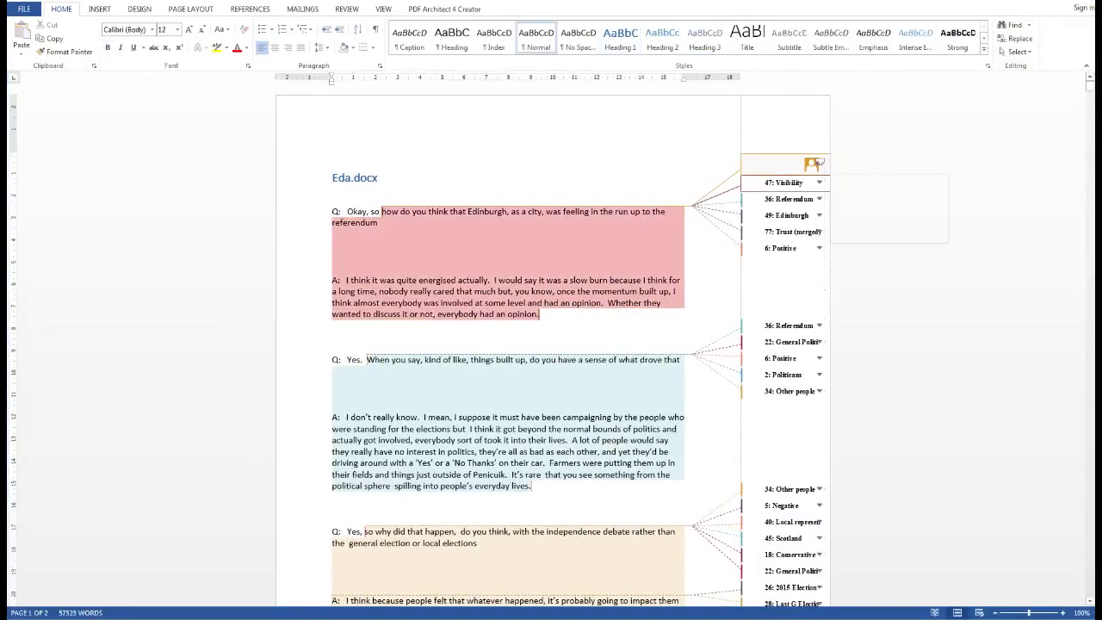
click(816, 199)
click(816, 216)
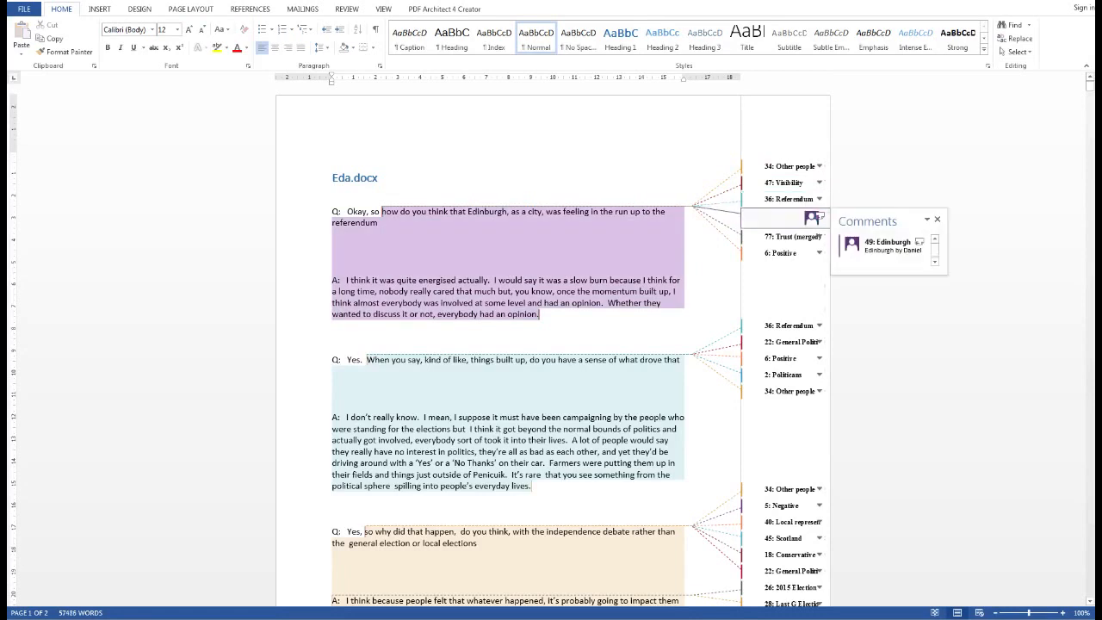
click(816, 236)
click(816, 248)
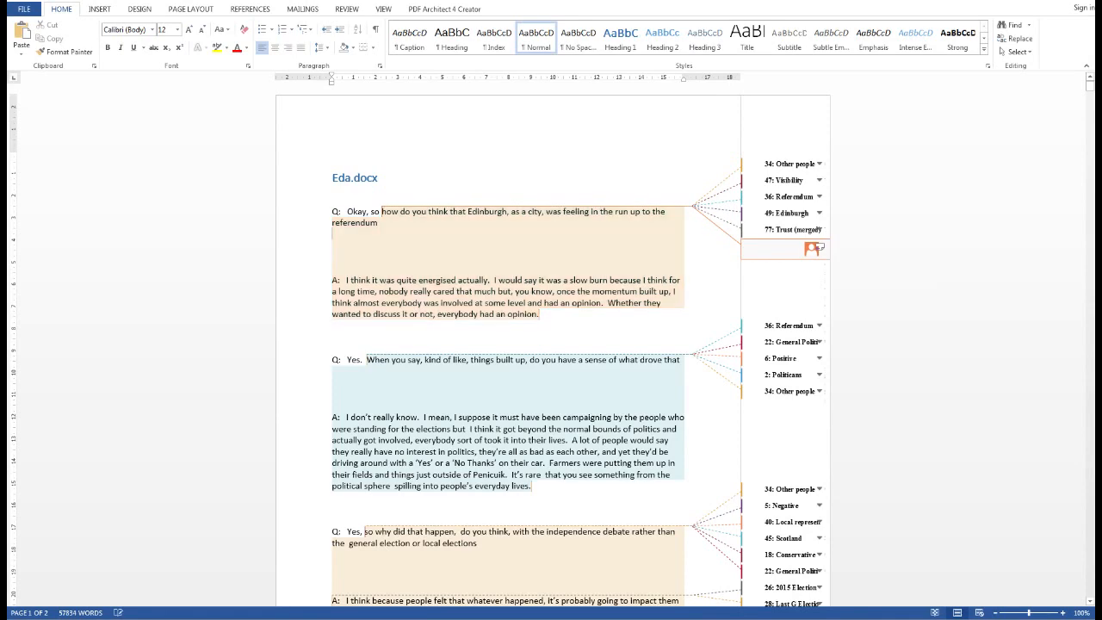
- Go to page 178 and inspect the General Politics, Changing opinions and Worries comments, noting their quirk names and sources
scroll(517, 344, down, 9)
drag(1089, 87, 1089, 506)
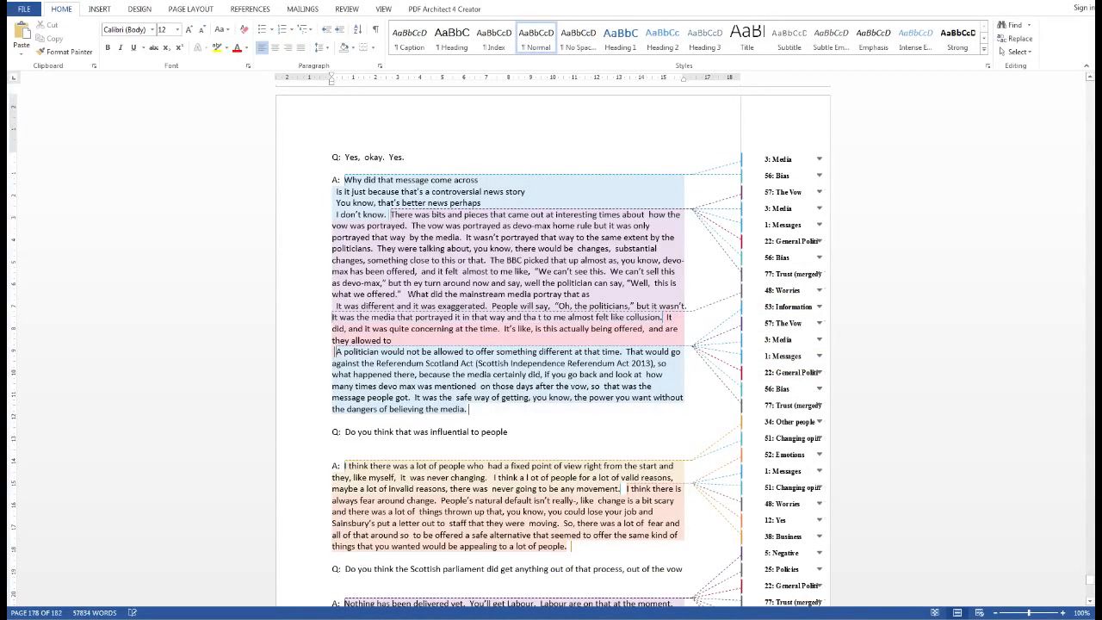
click(818, 308)
click(818, 328)
click(818, 410)
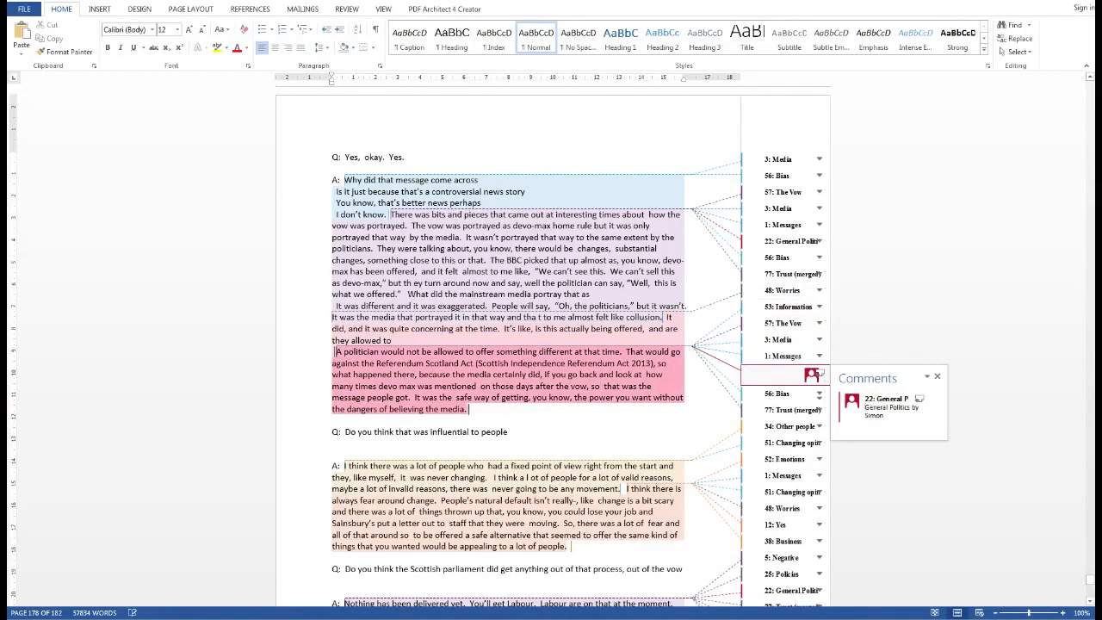
click(818, 442)
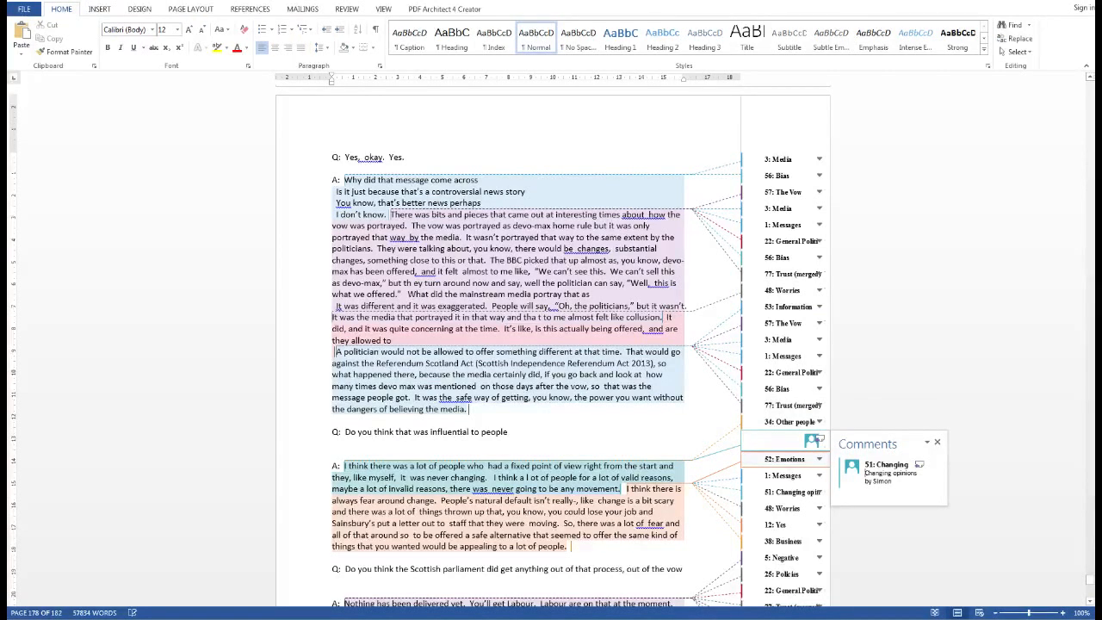
drag(893, 481, 865, 481)
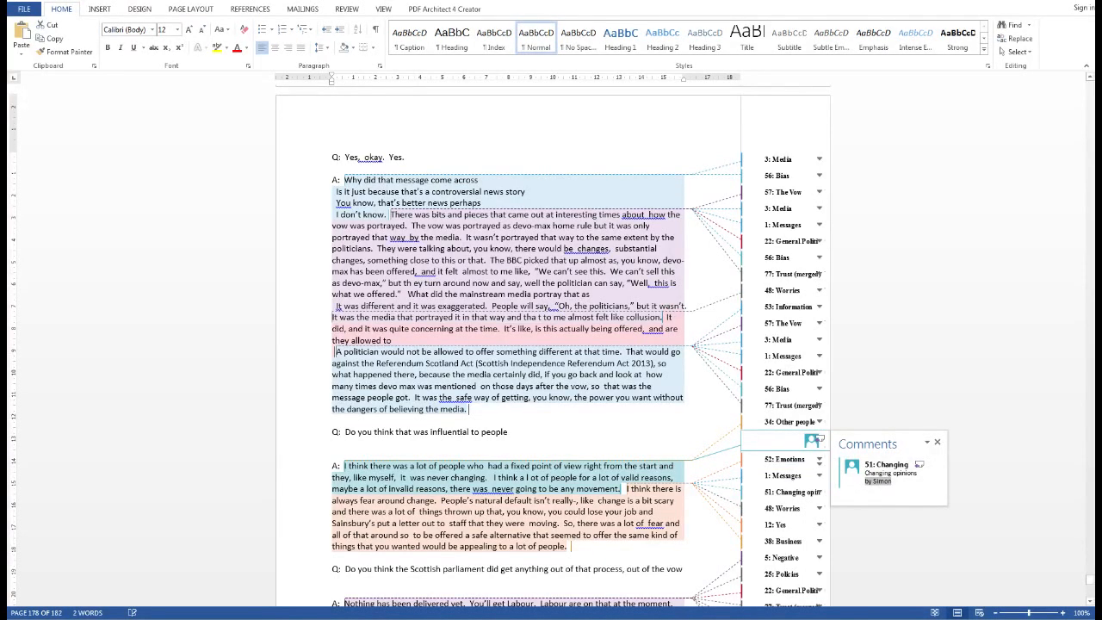
click(784, 291)
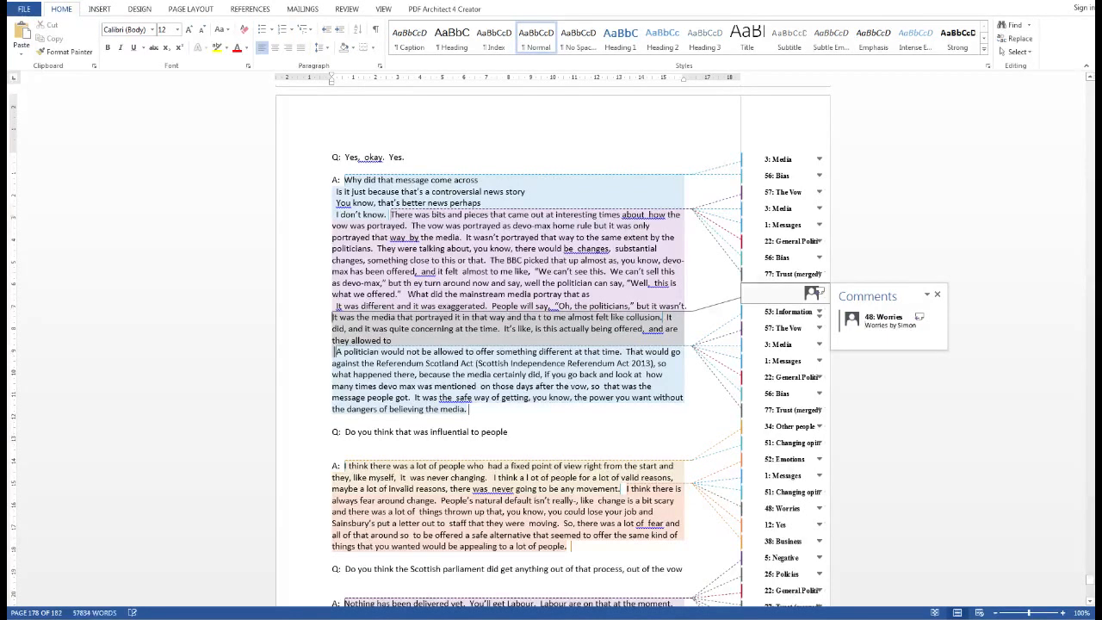
- Examine Word's review options for displaying markup and comments, and check the General Politics comment
click(383, 9)
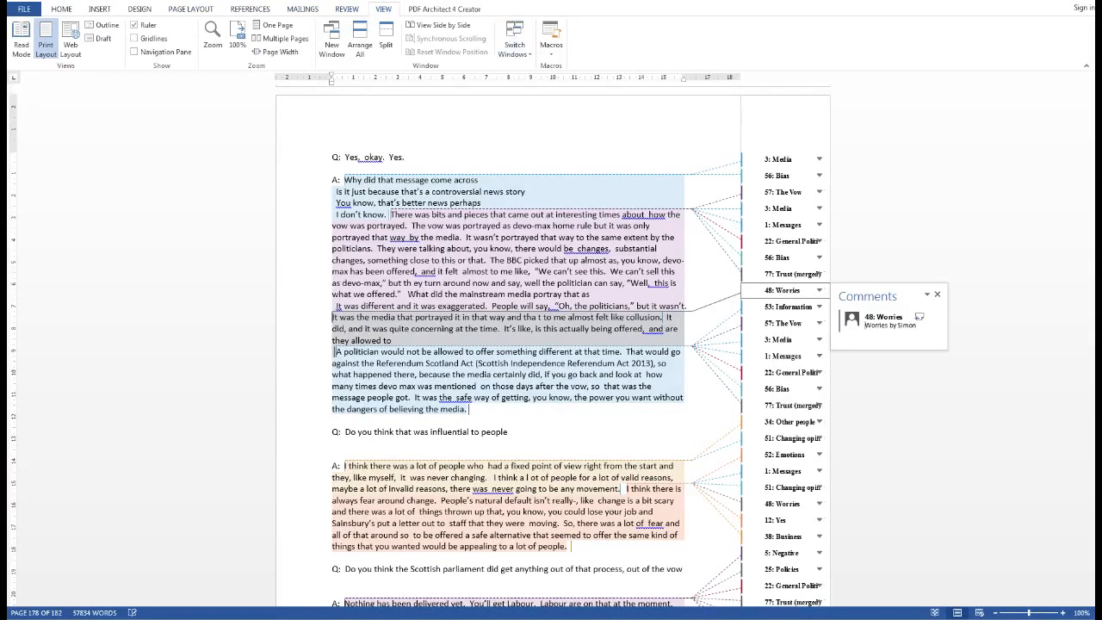
click(347, 8)
click(463, 26)
click(434, 39)
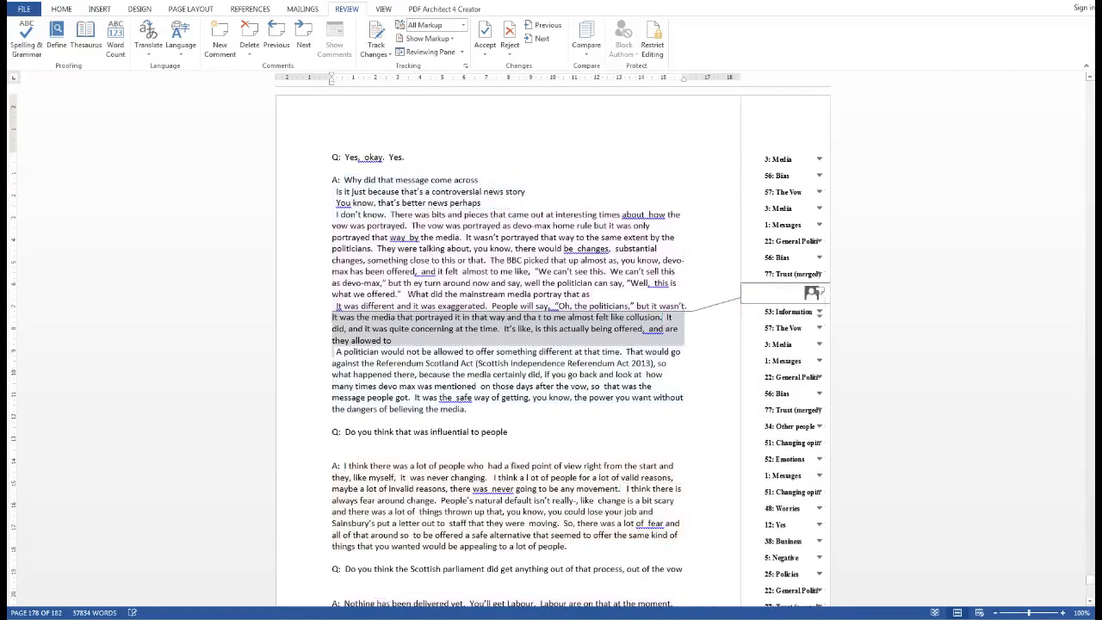
click(810, 241)
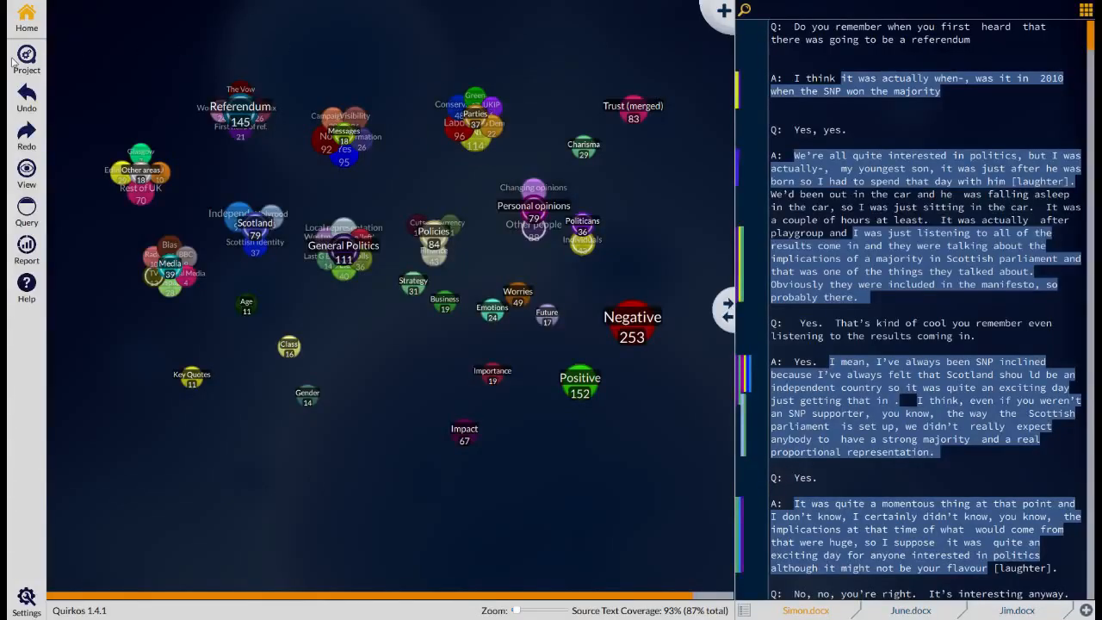
- Switch back to Quirkos and look over the project's export options, including the CSV files export
click(19, 59)
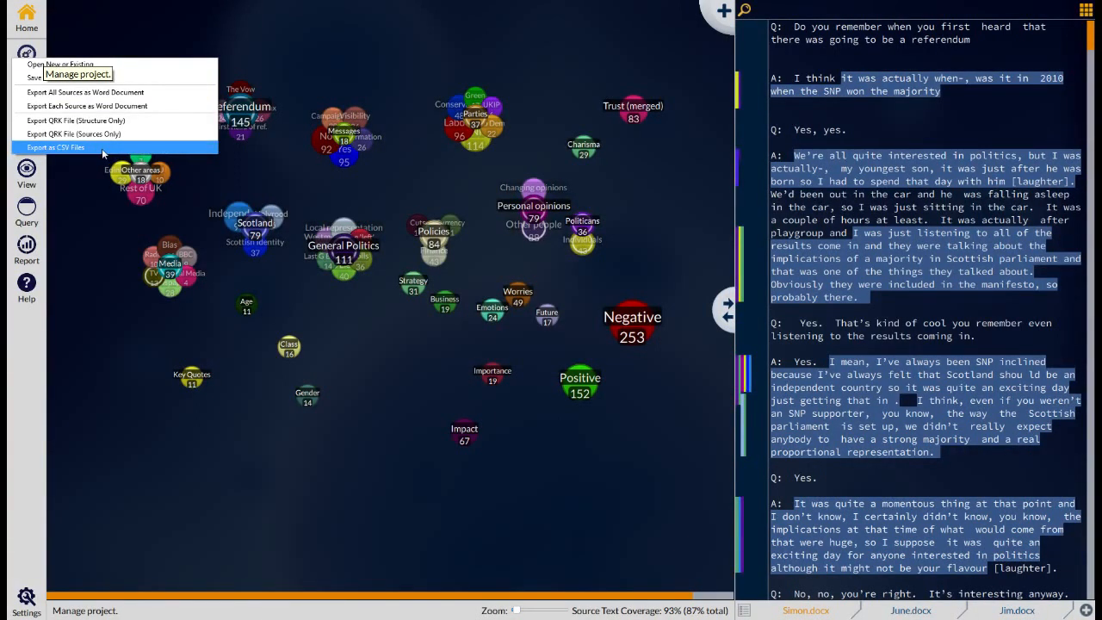
click(412, 176)
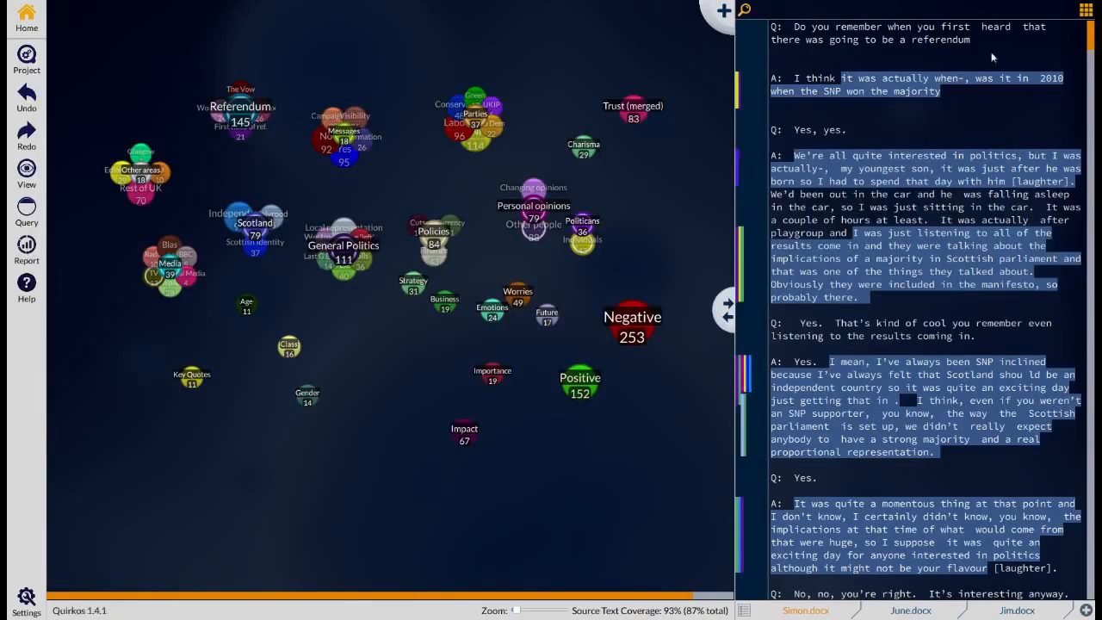
mouse_move(1090, 38)
mouse_down()
mouse_move(1092, 88)
mouse_move(1092, 28)
mouse_up()
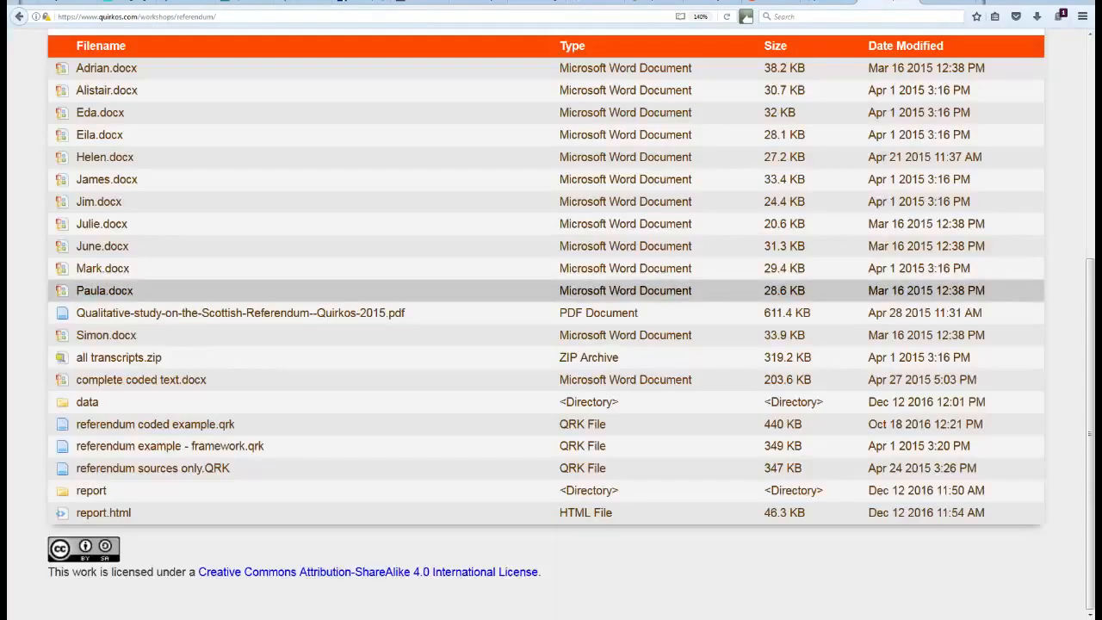
- Leave the referendum workshop files for the Quirkos site's Download page and look over the downloads offered for each operating system
scroll(551, 301, up, 5)
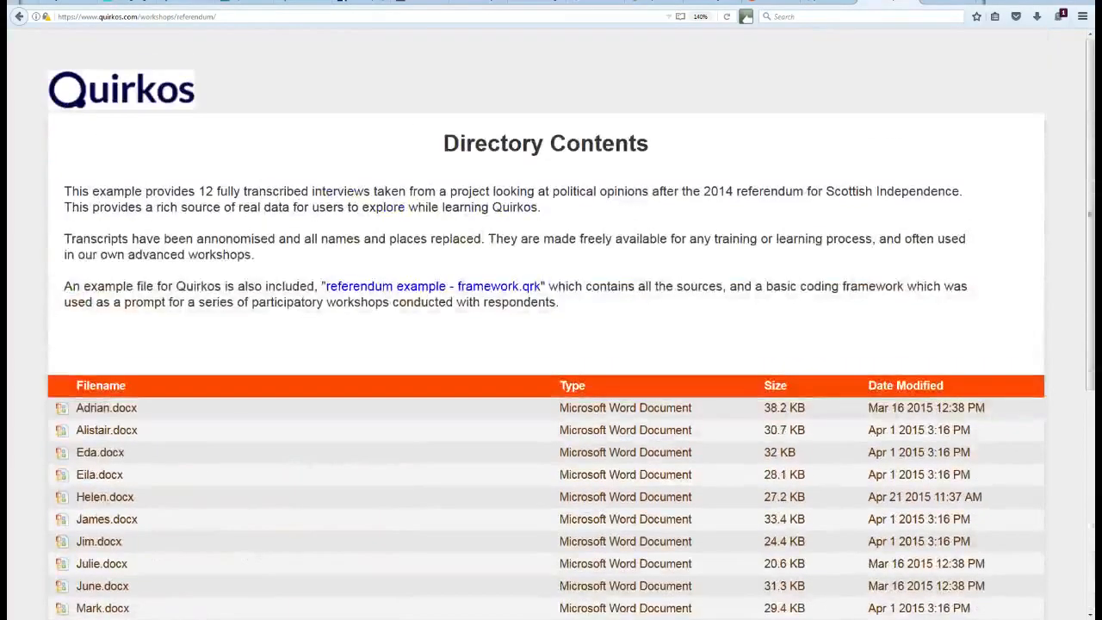
key(alt+Left)
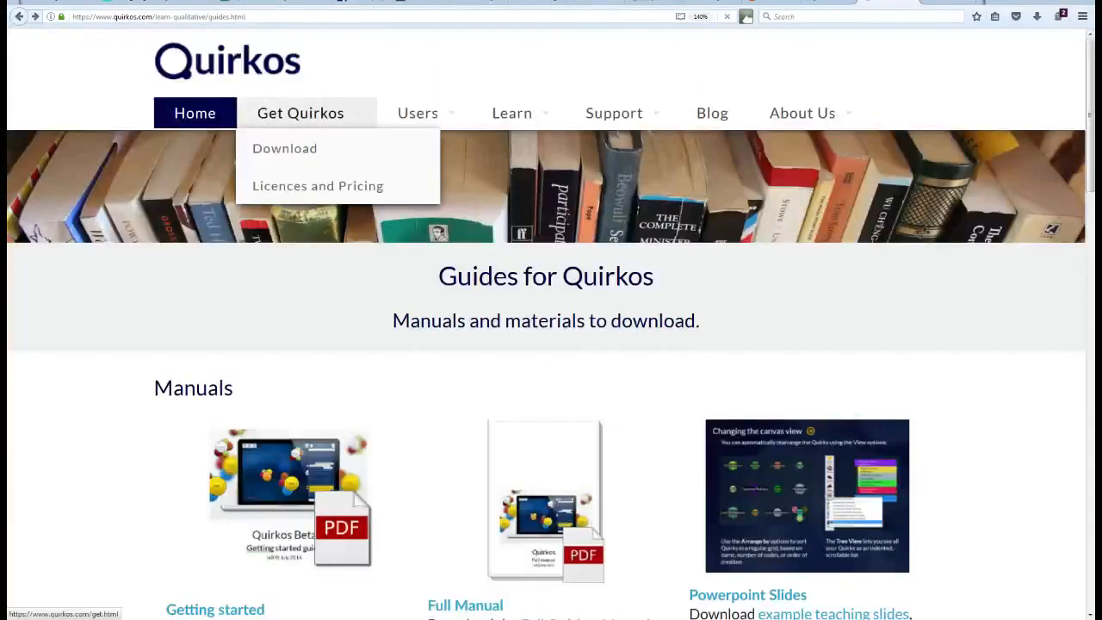
click(195, 113)
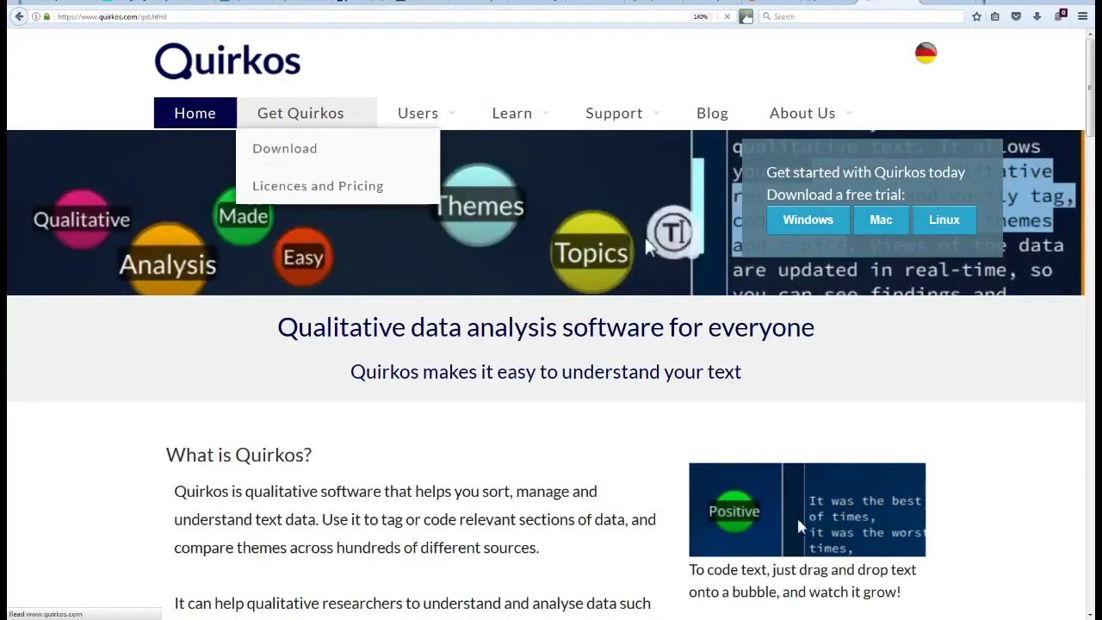
click(284, 148)
scroll(284, 148, down, 3)
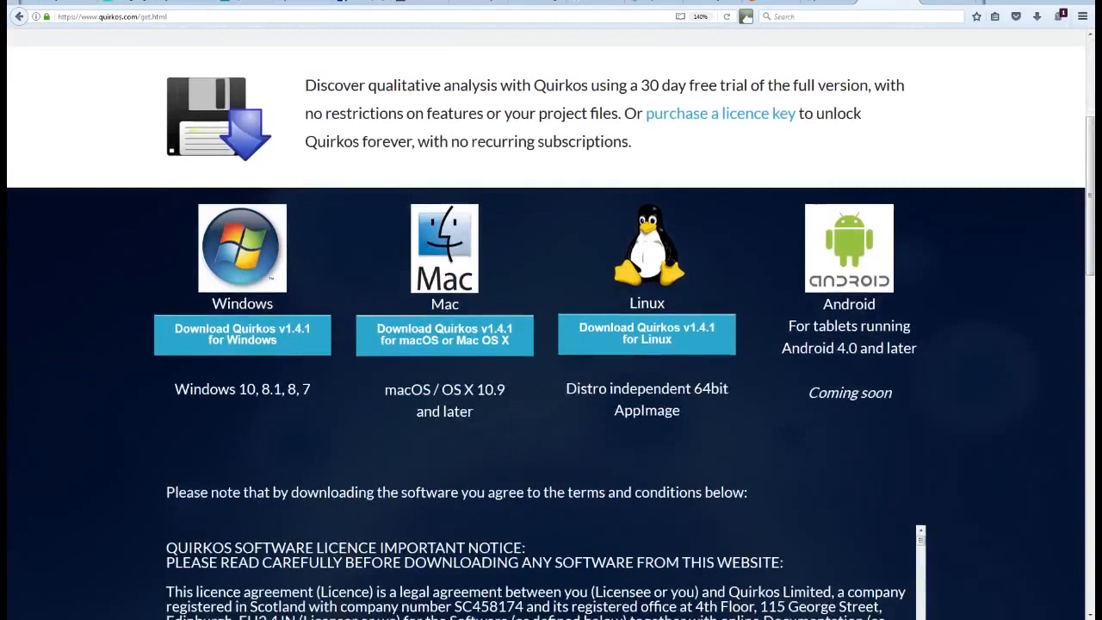
scroll(551, 324, up, 3)
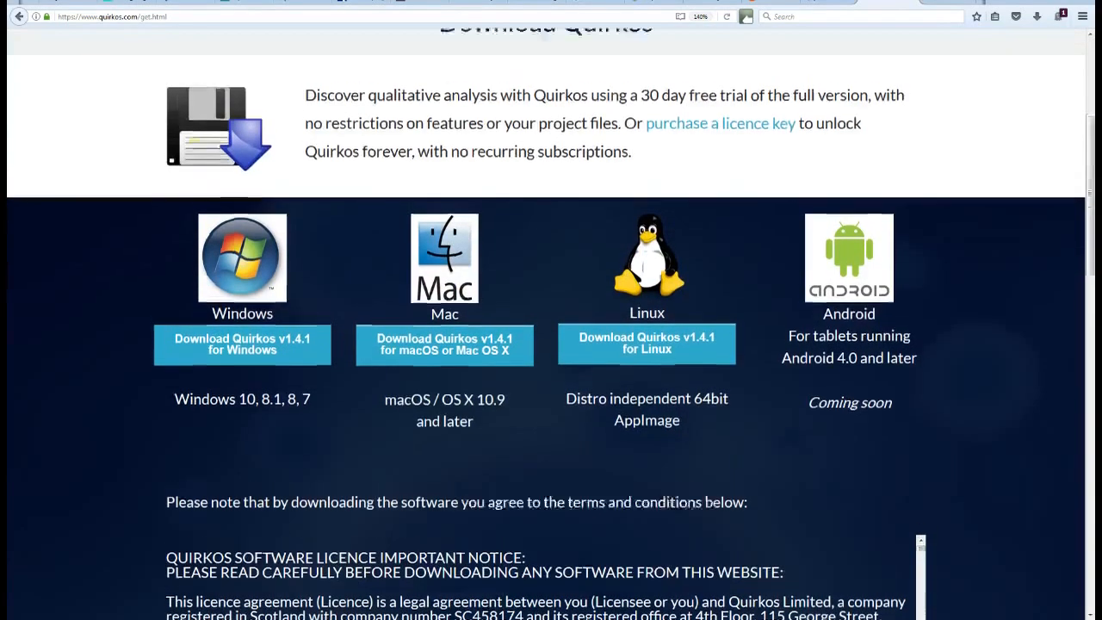
- Open the Quirkos support forum and look over its About Quirkos and General Qualitative Research boards
mouse_move(586, 110)
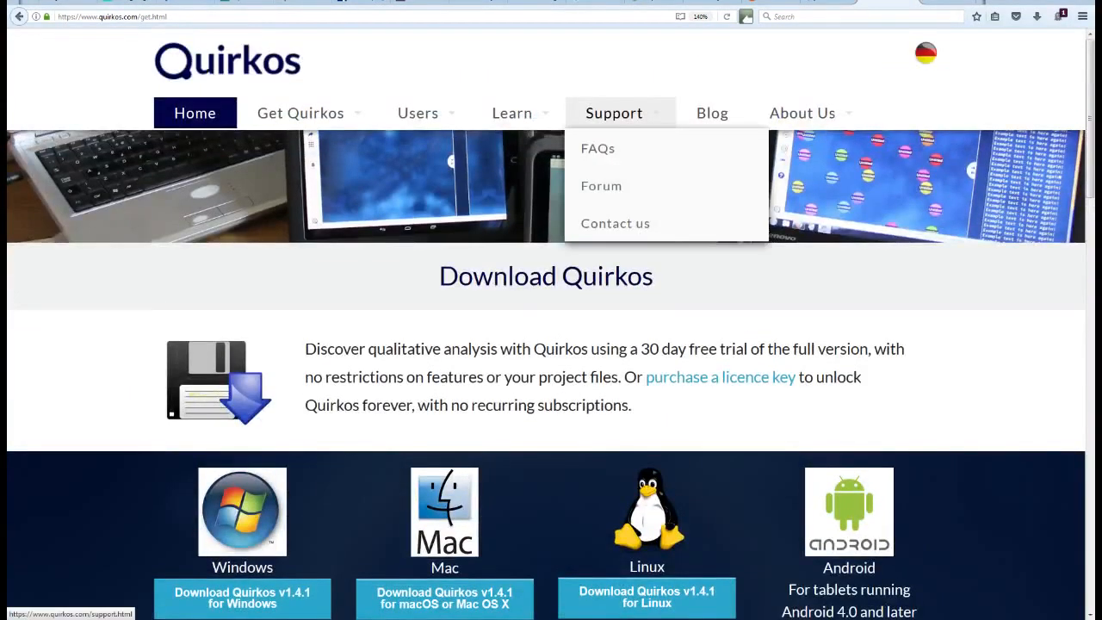
click(601, 186)
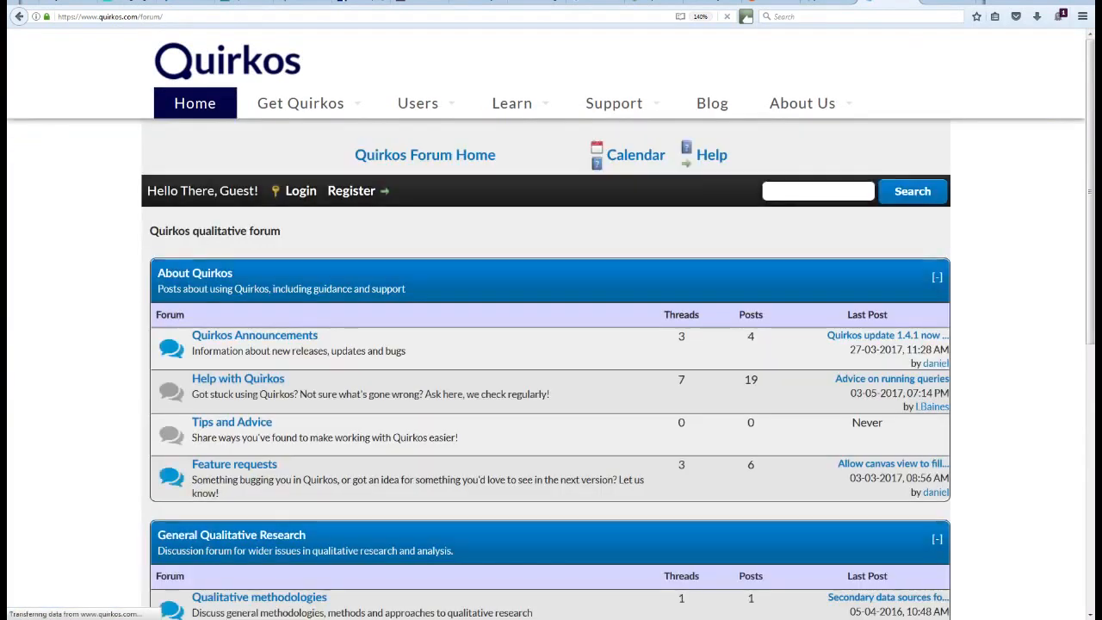
scroll(551, 344, down, 5)
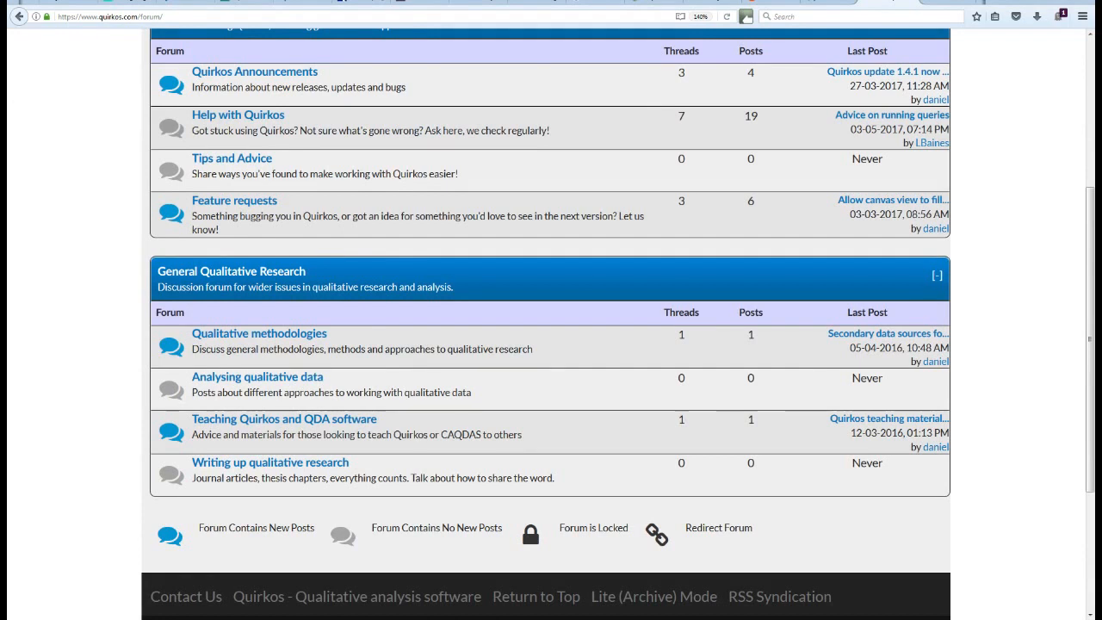
scroll(551, 345, up, 1)
scroll(551, 345, up, 4)
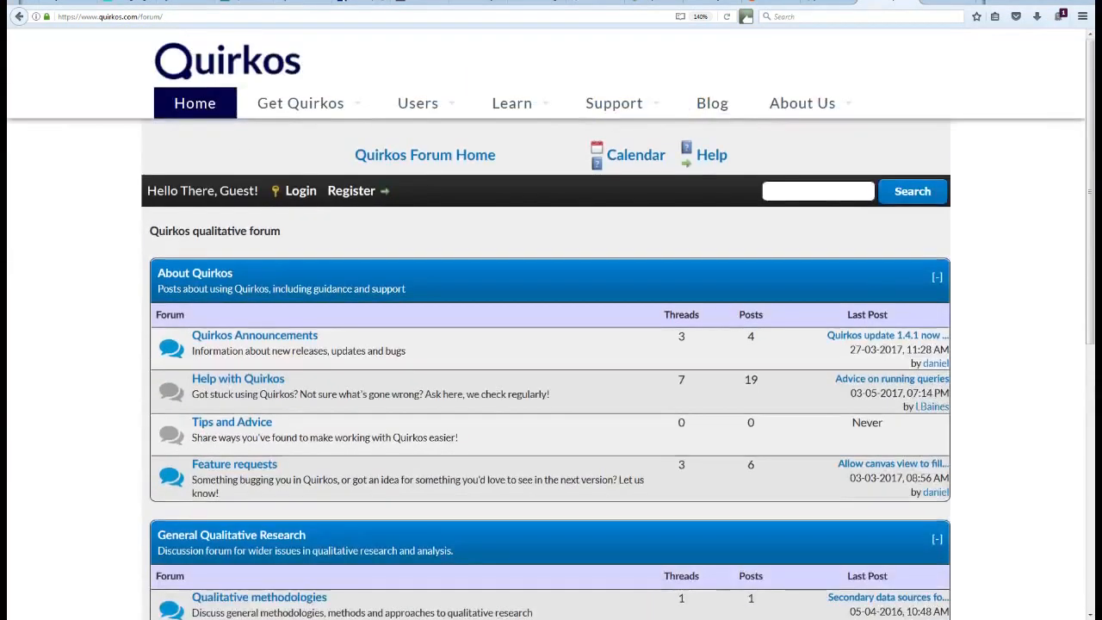
scroll(551, 344, down, 1)
scroll(551, 345, up, 2)
- Return to the Quirkos home page, open the company's Twitter page from the footer links and look over its tweets
click(195, 113)
scroll(551, 344, down, 20)
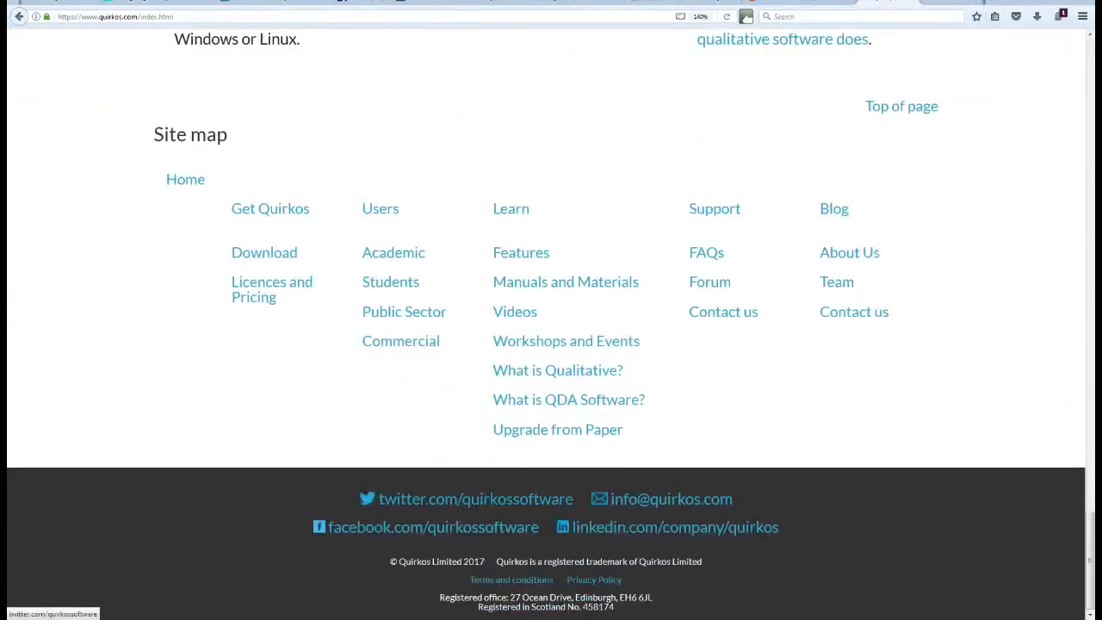
click(854, 313)
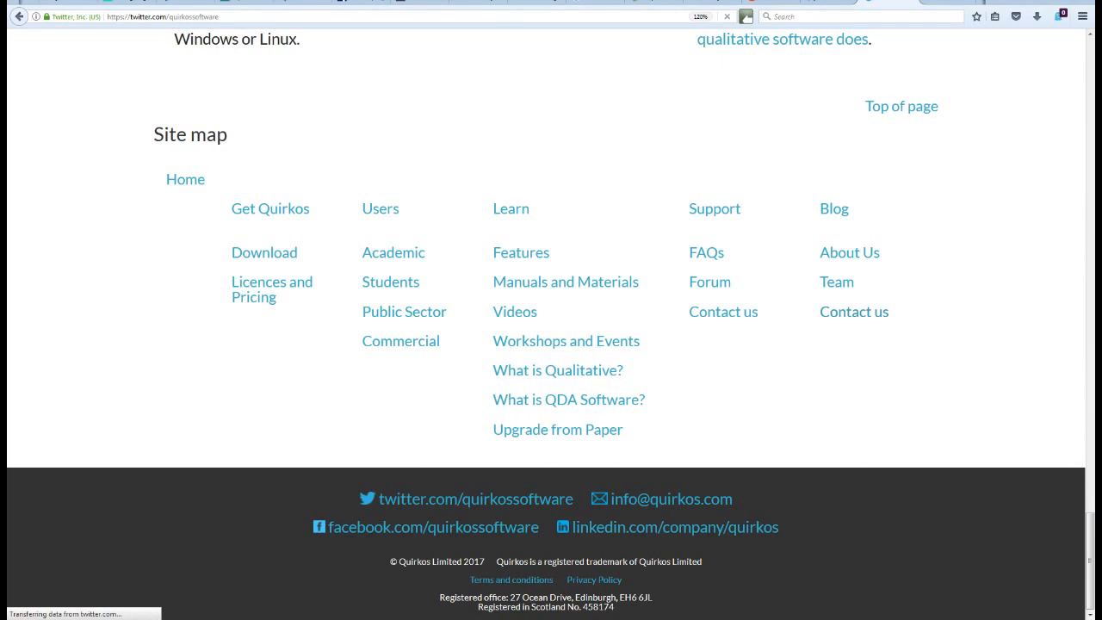
scroll(615, 224, down, 3)
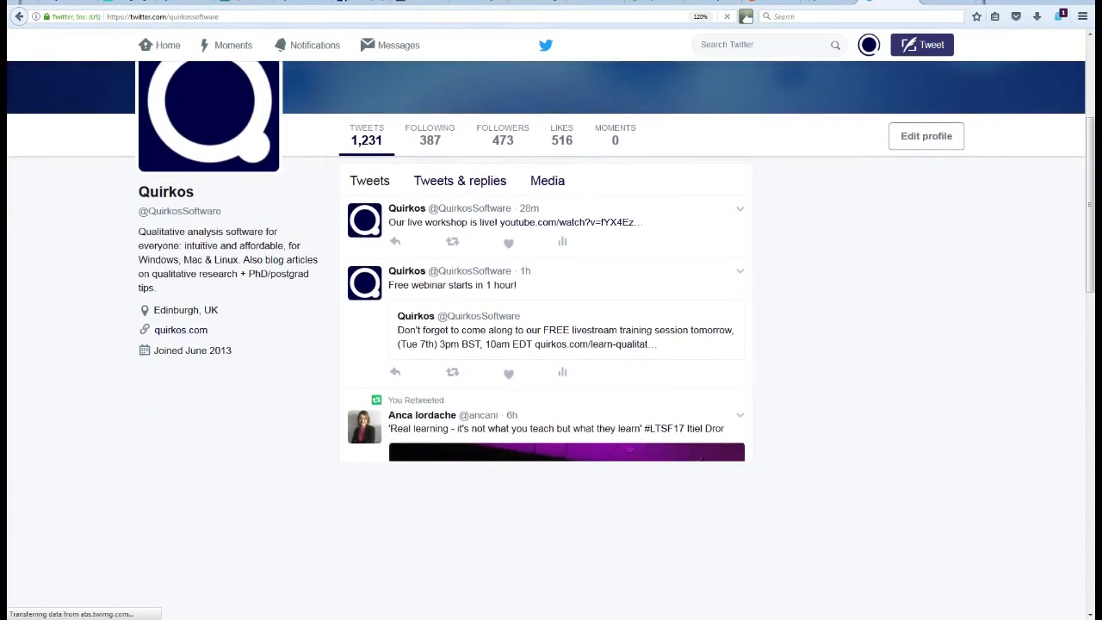
scroll(615, 224, up, 4)
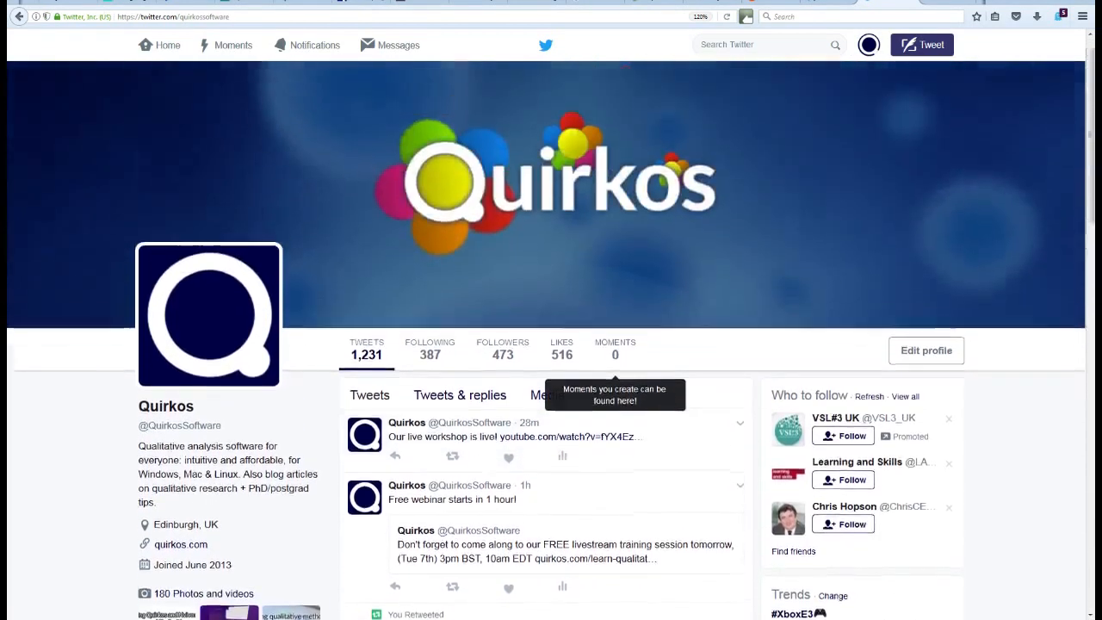